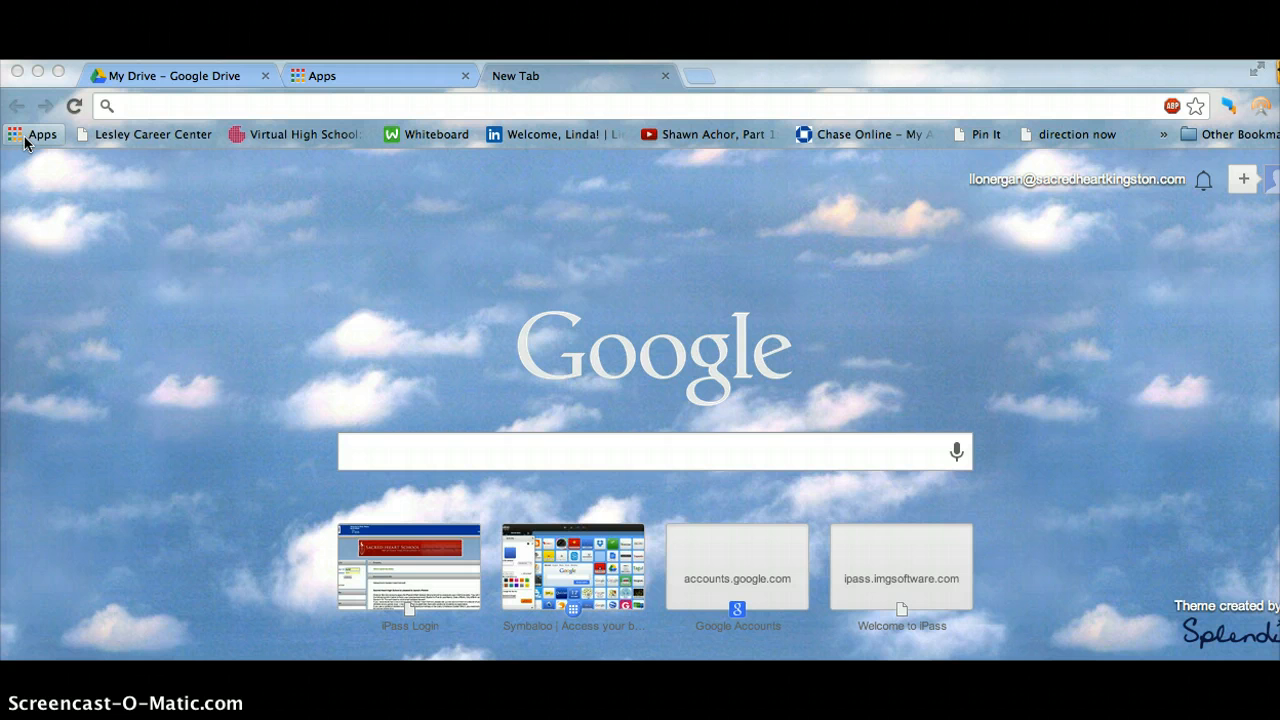
Open the Chrome Web Store from the Chrome apps page and search it for "google calendar"
click(27, 136)
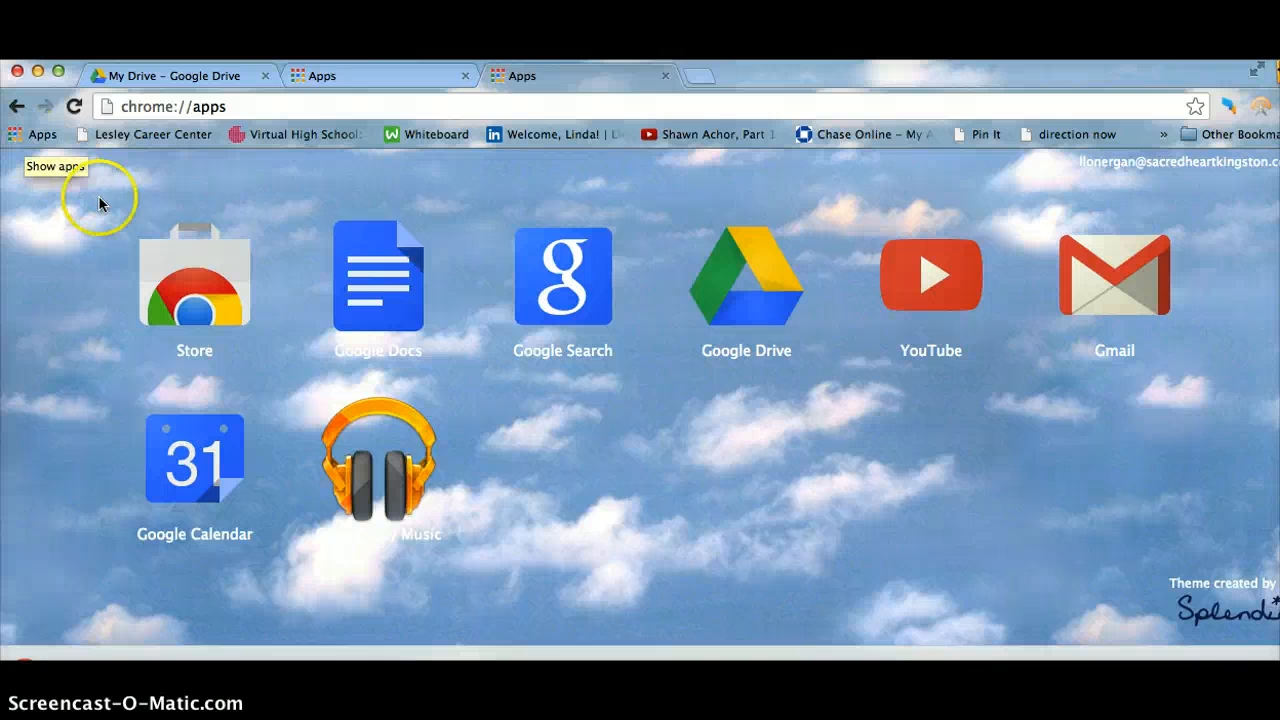
click(201, 291)
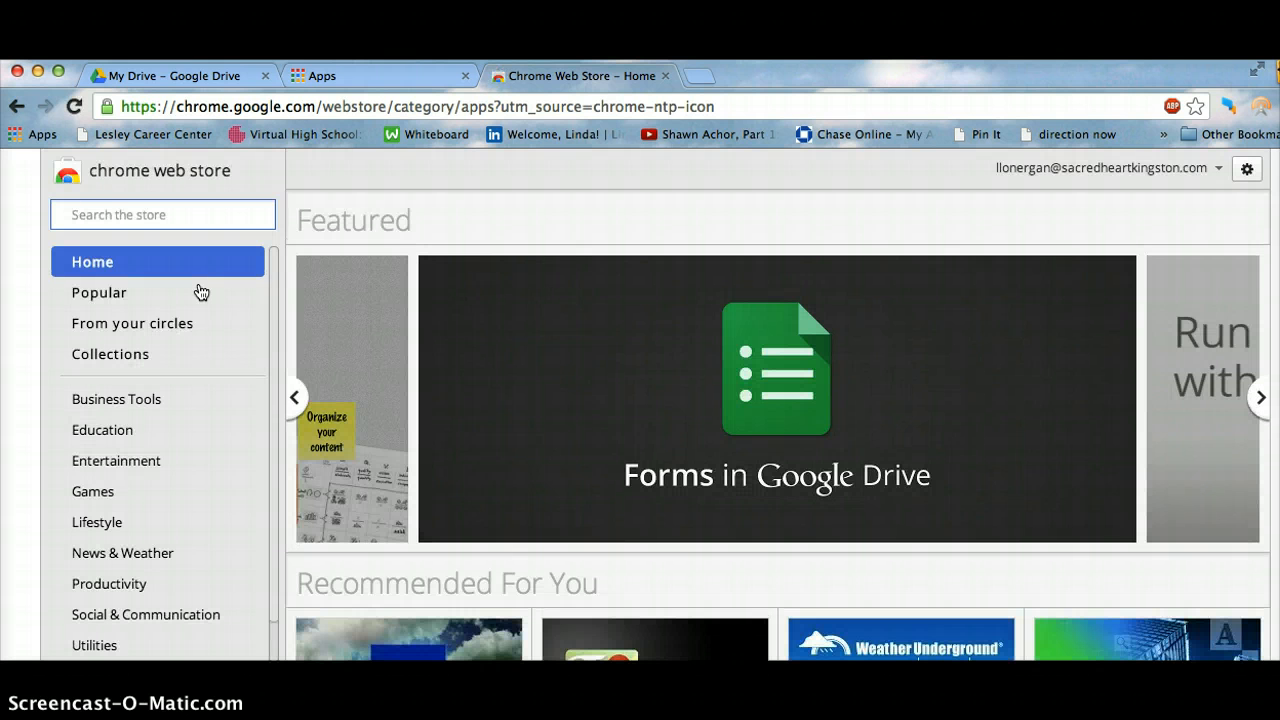
click(86, 224)
text(googl)
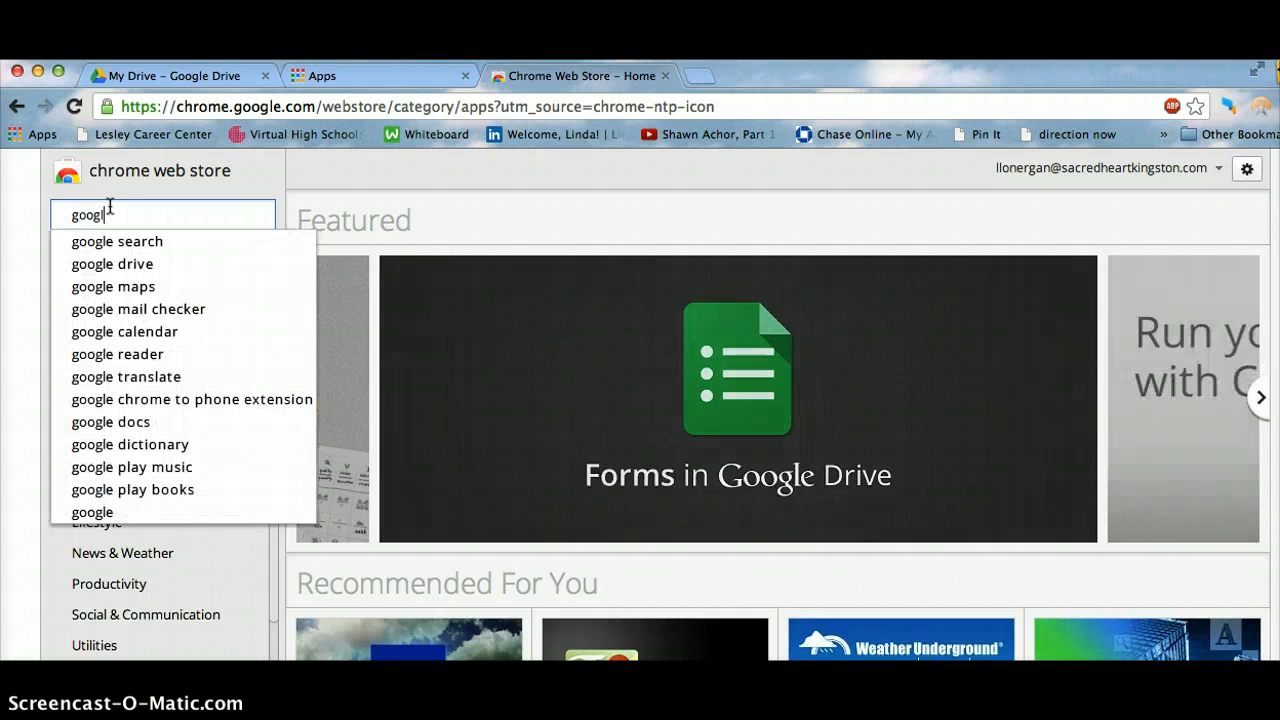
text(e cal)
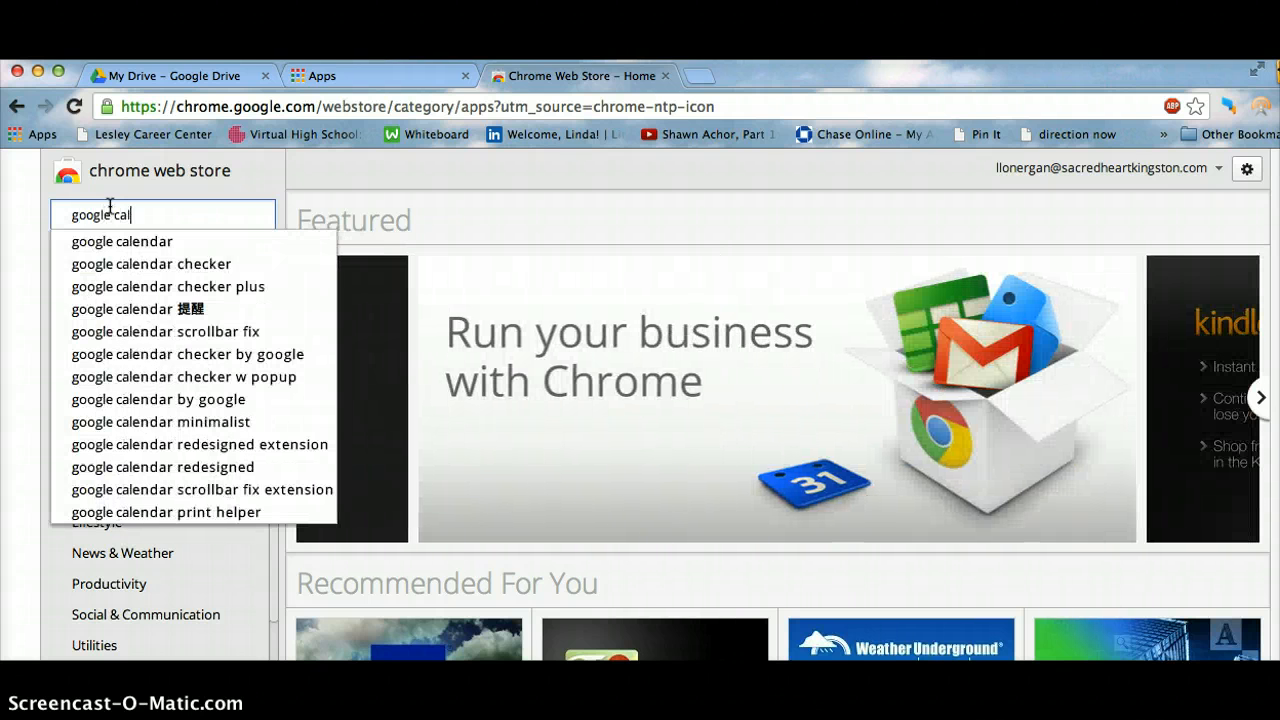
text(endar)
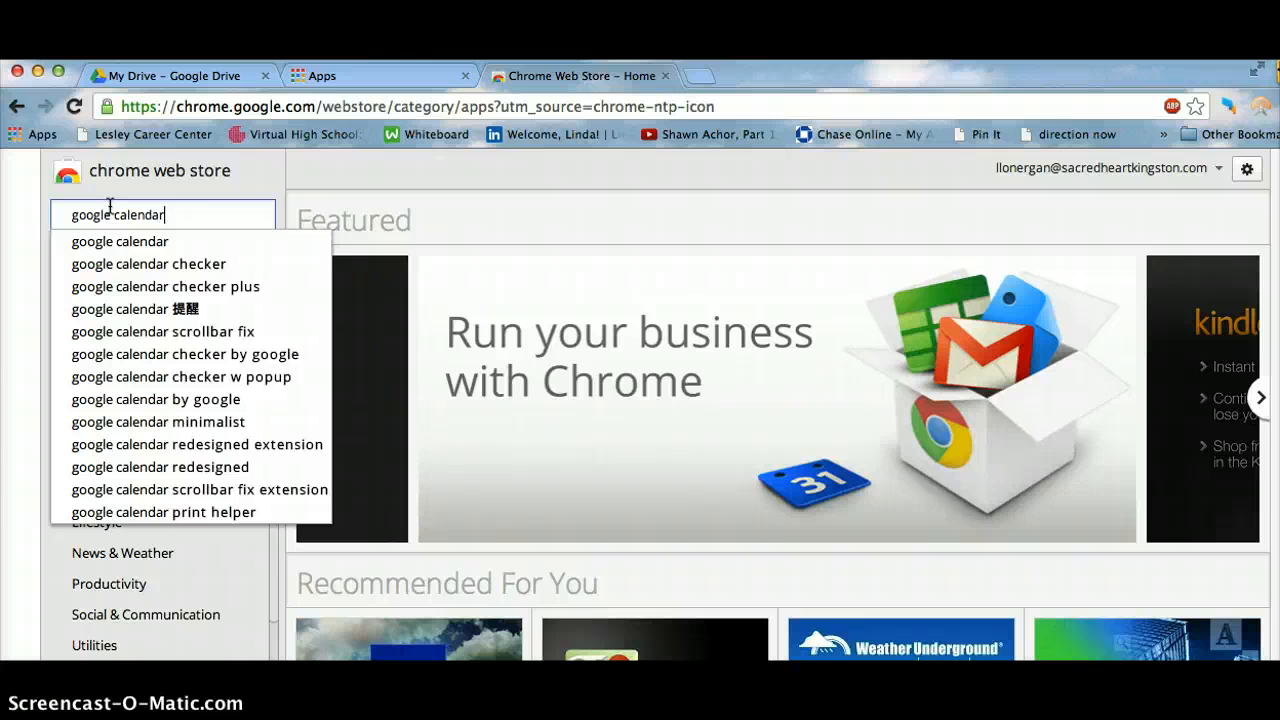
click(111, 249)
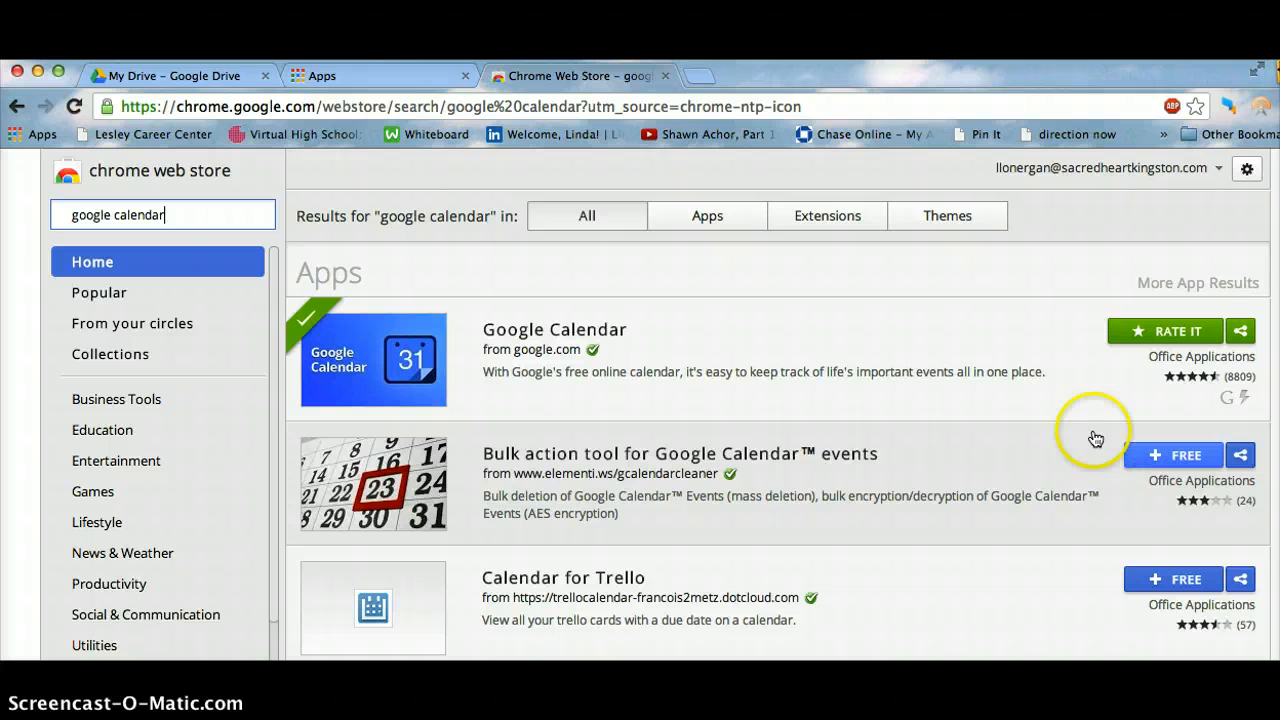
Launch Gmail from the already open Chrome apps page and switch from the inbox to Contacts
click(393, 78)
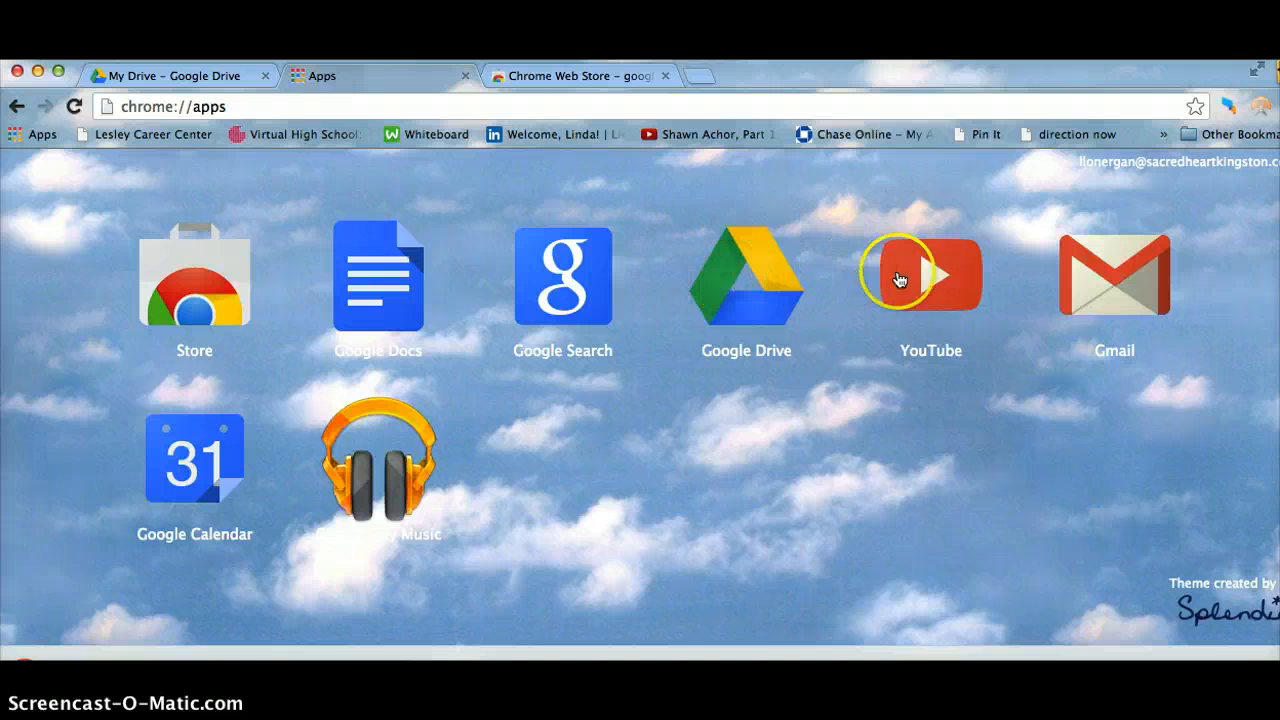
click(1135, 306)
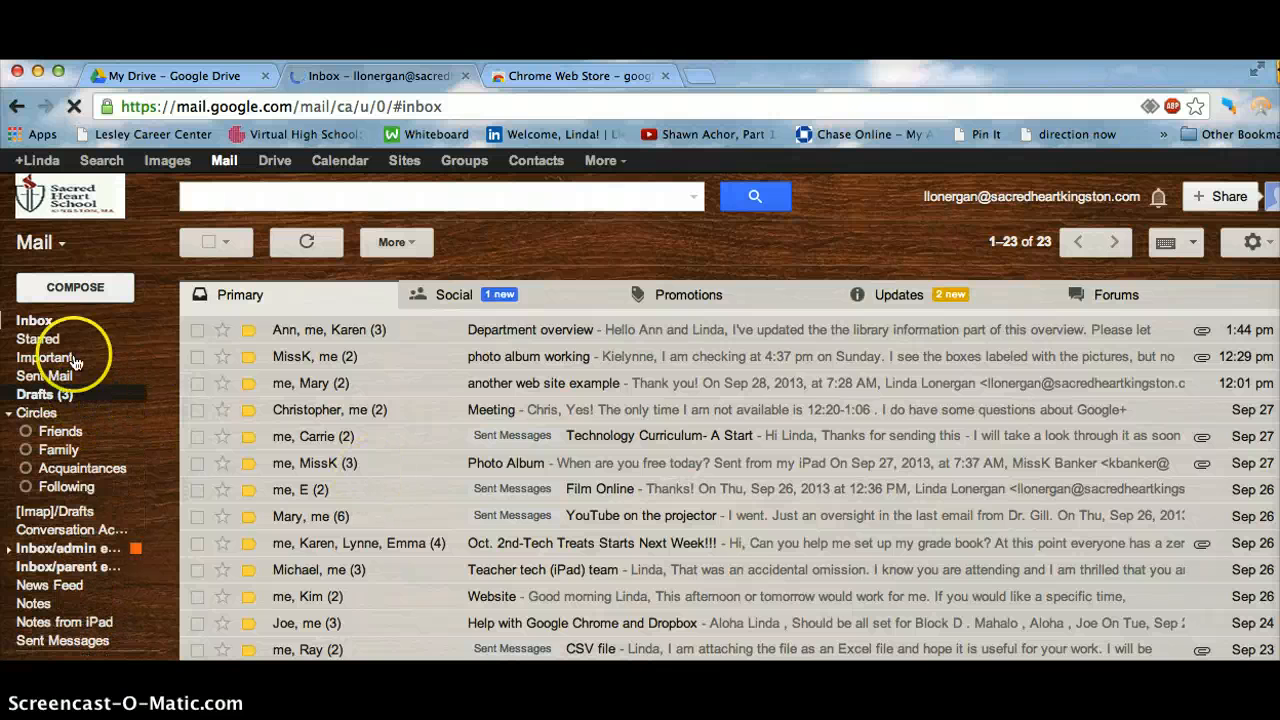
click(61, 245)
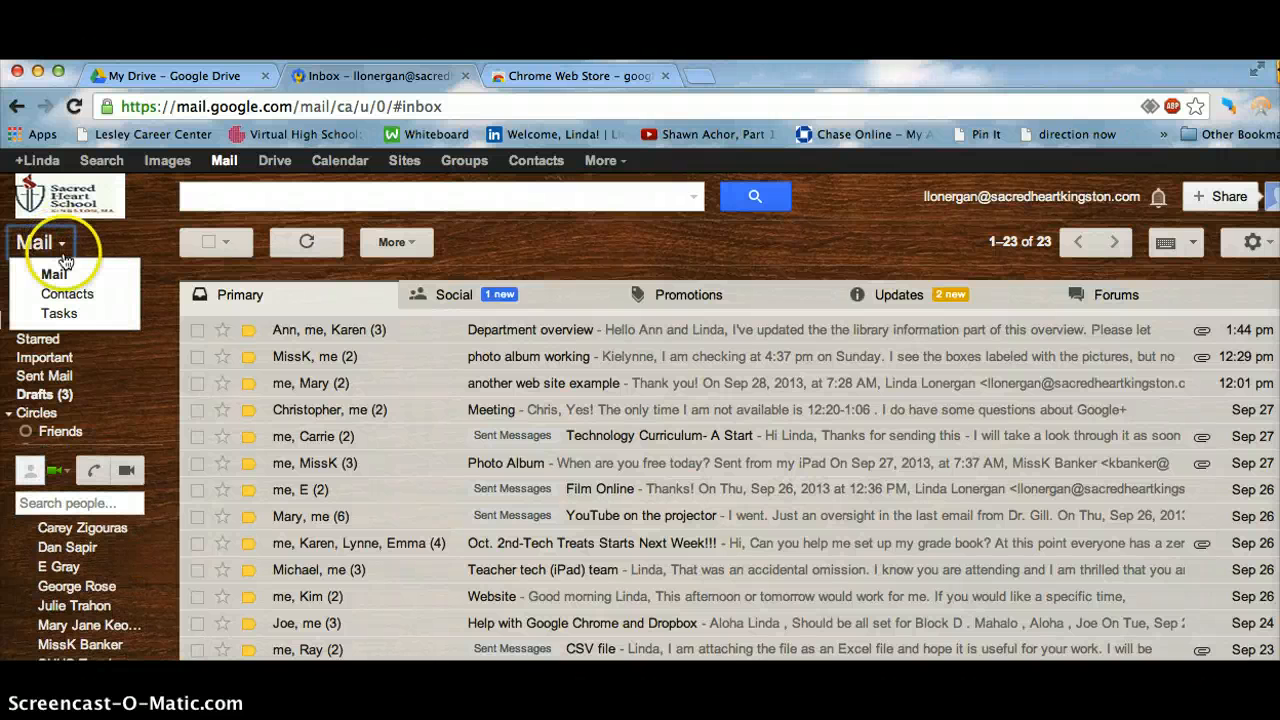
click(66, 296)
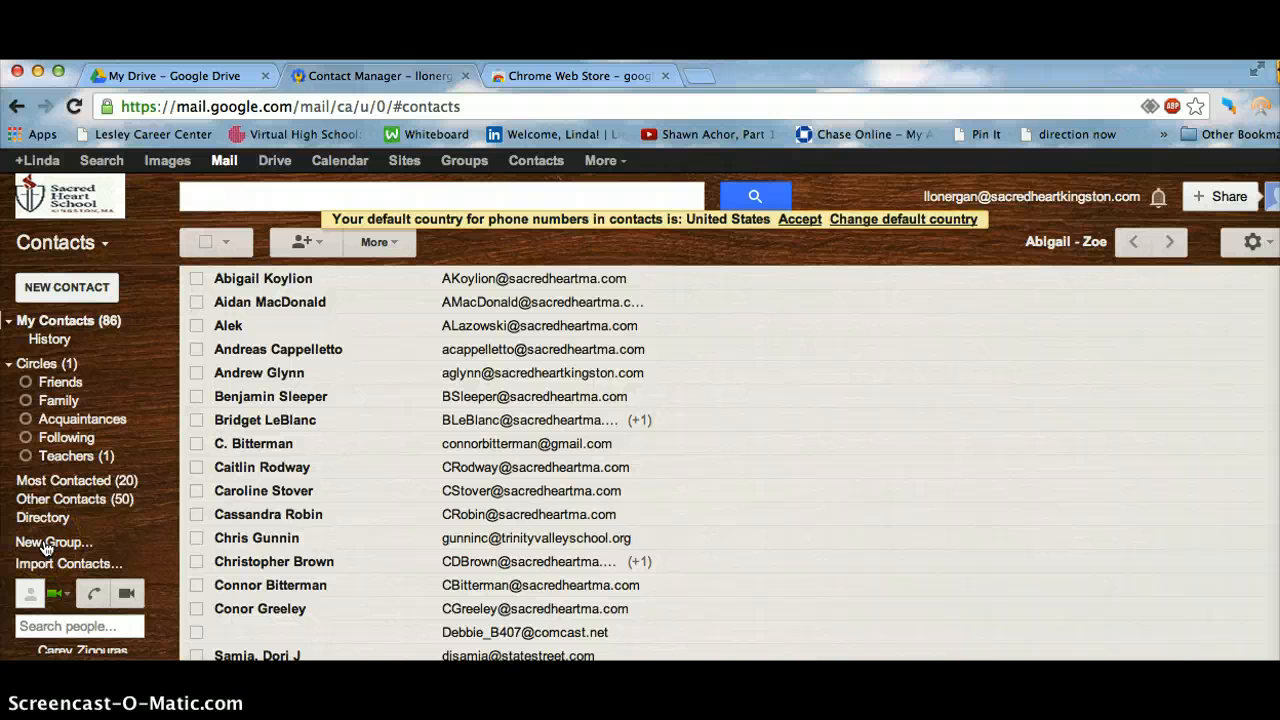
Create a new contact group named "Block A"
click(44, 542)
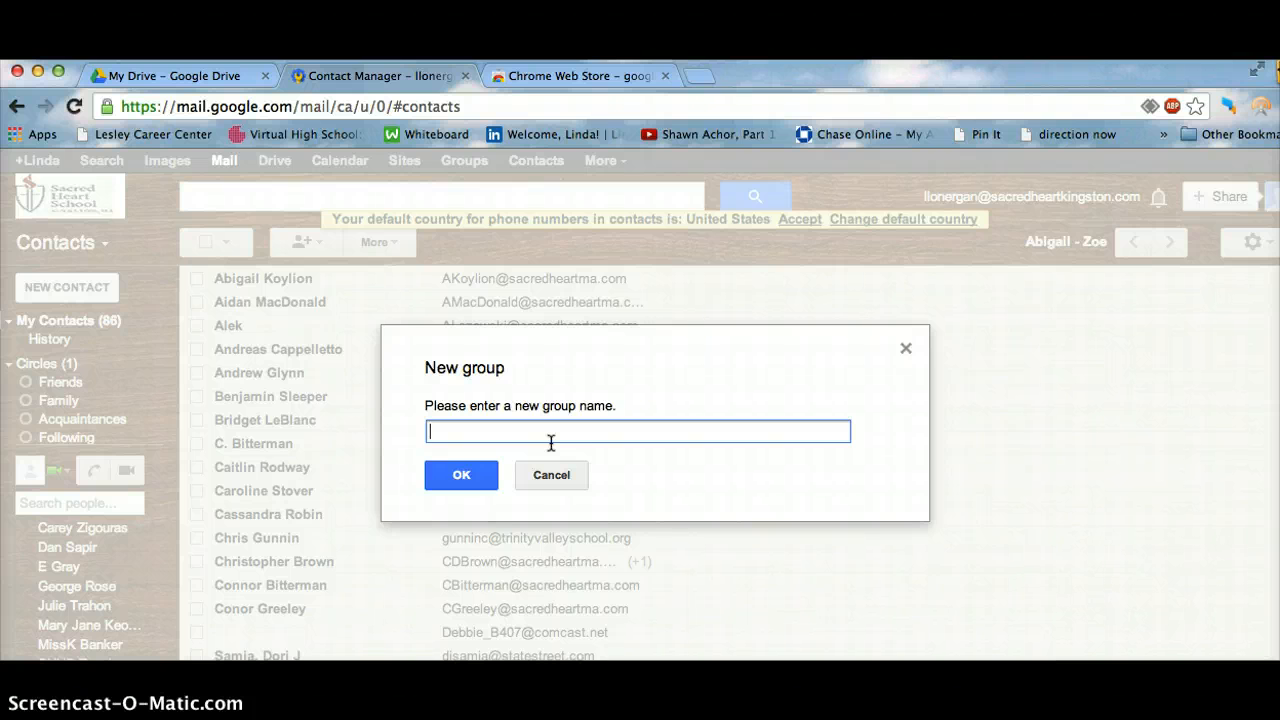
text(Block A)
click(474, 475)
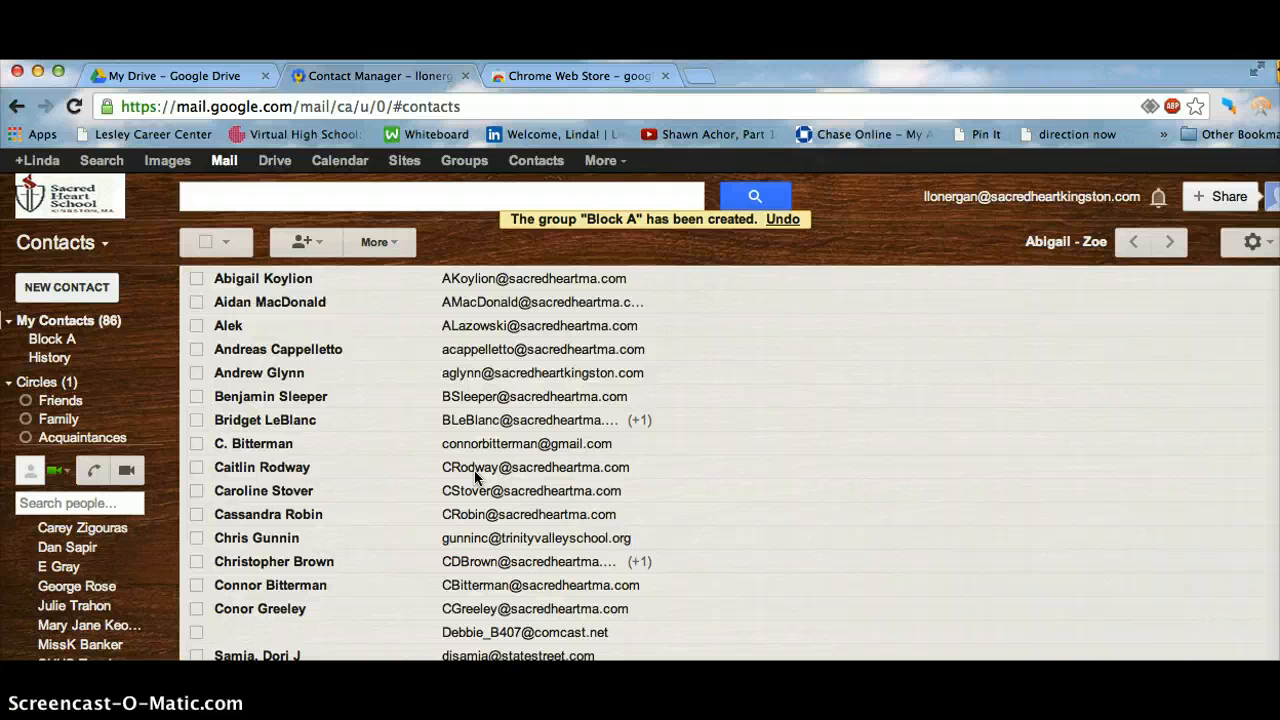
Open the Block A group and add two school contacts to it, found with "es" and "gr"
mouse_move(58, 397)
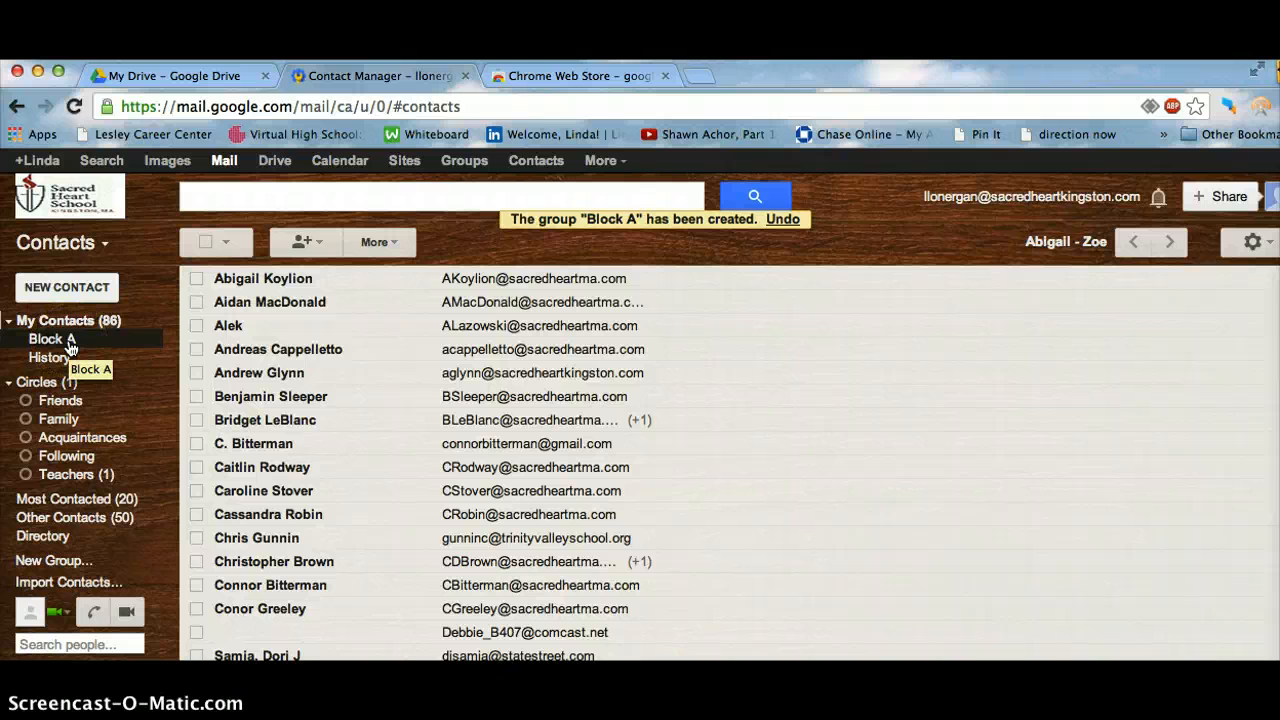
click(70, 343)
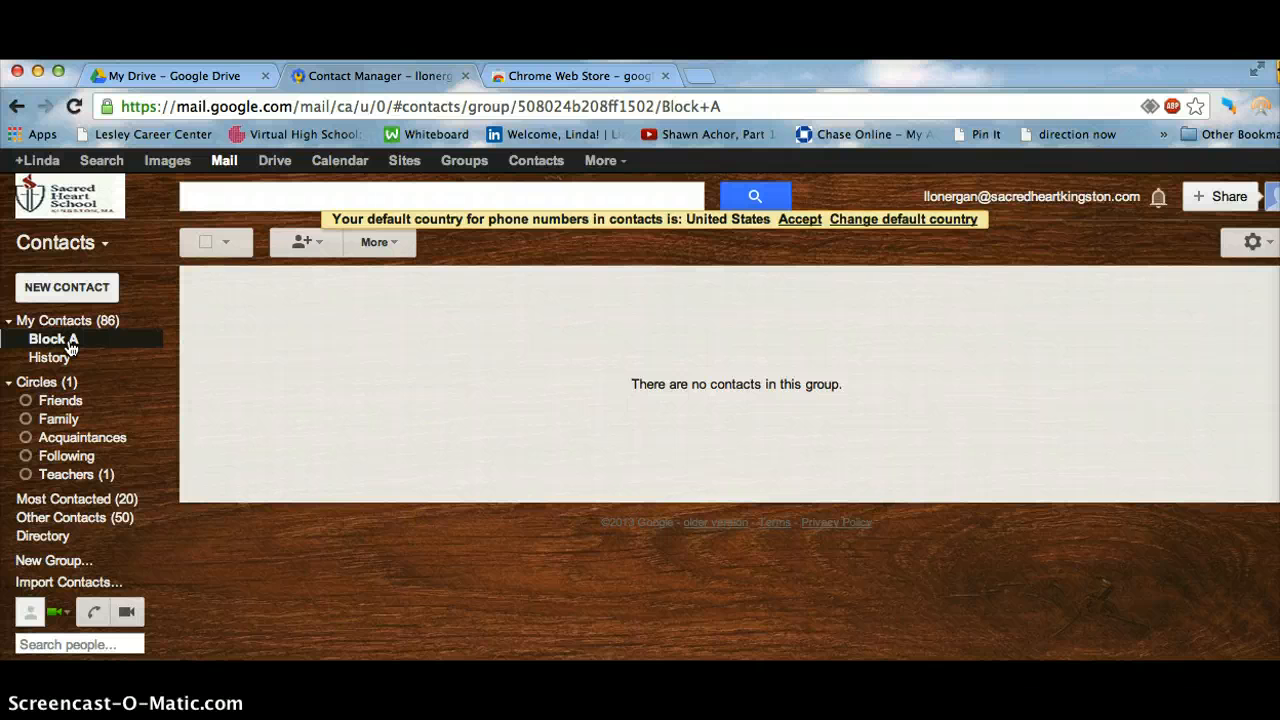
click(308, 245)
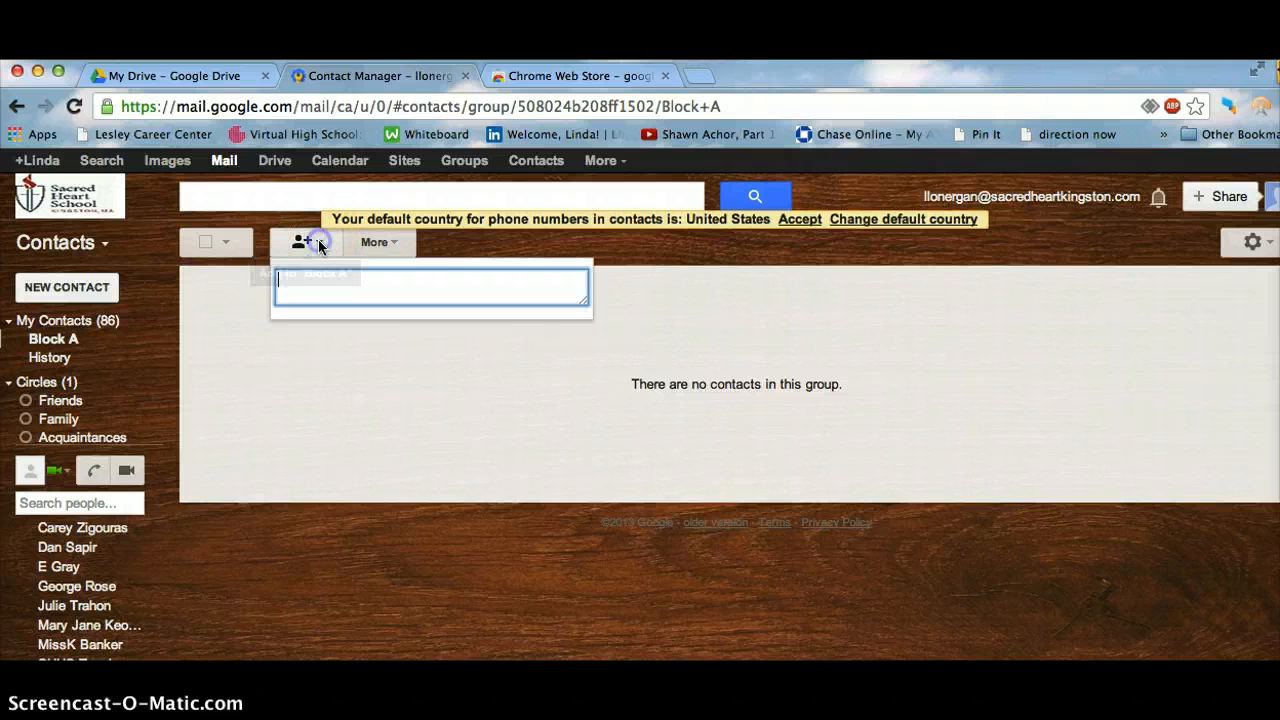
click(310, 283)
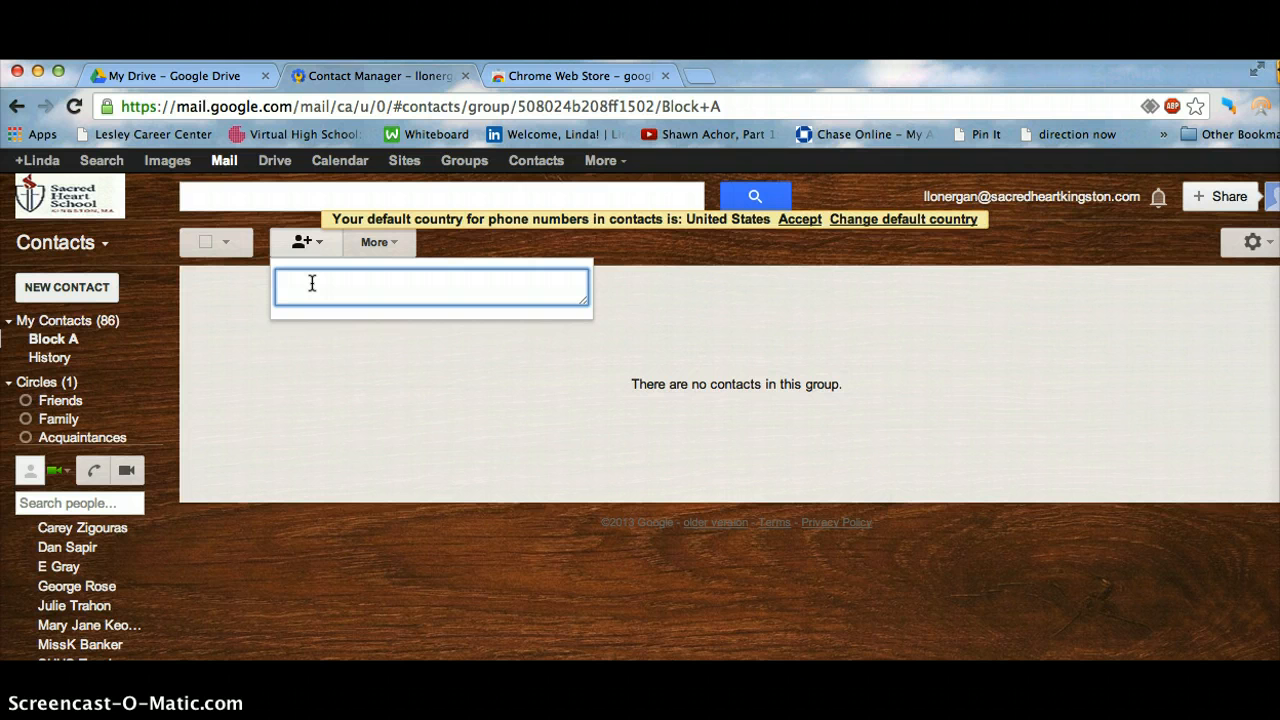
text(es)
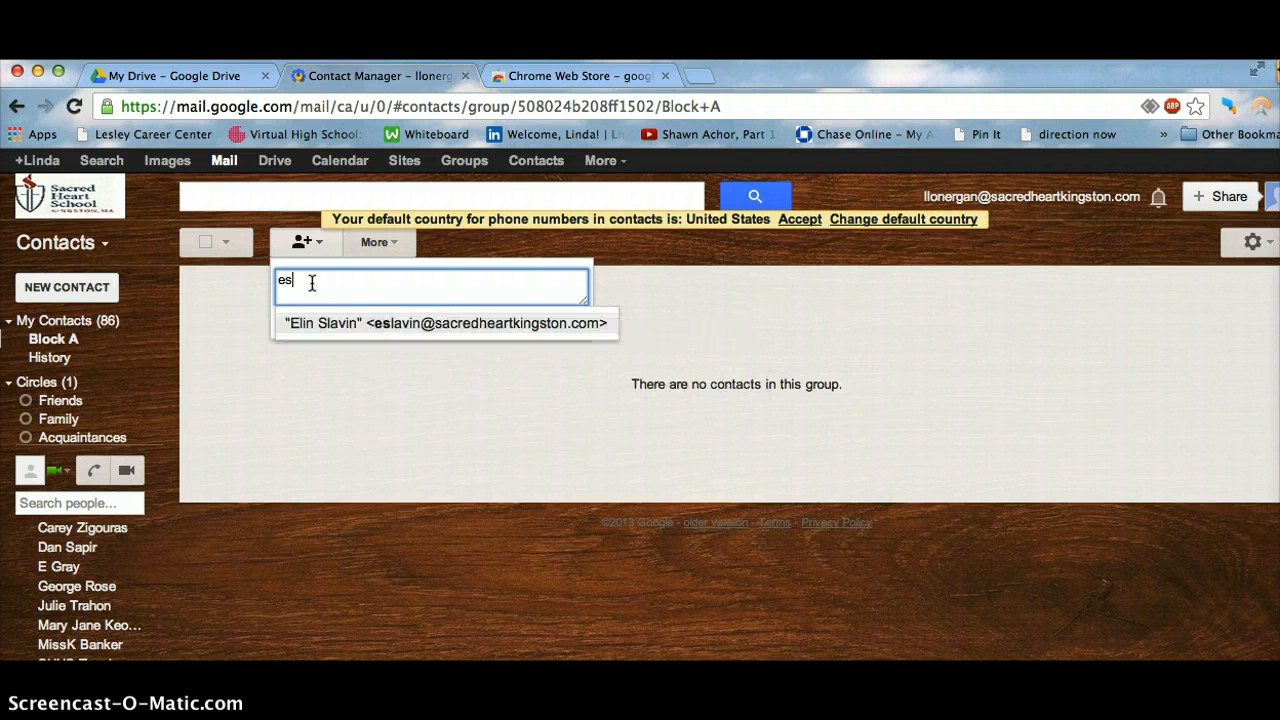
click(324, 320)
click(361, 324)
text(gr)
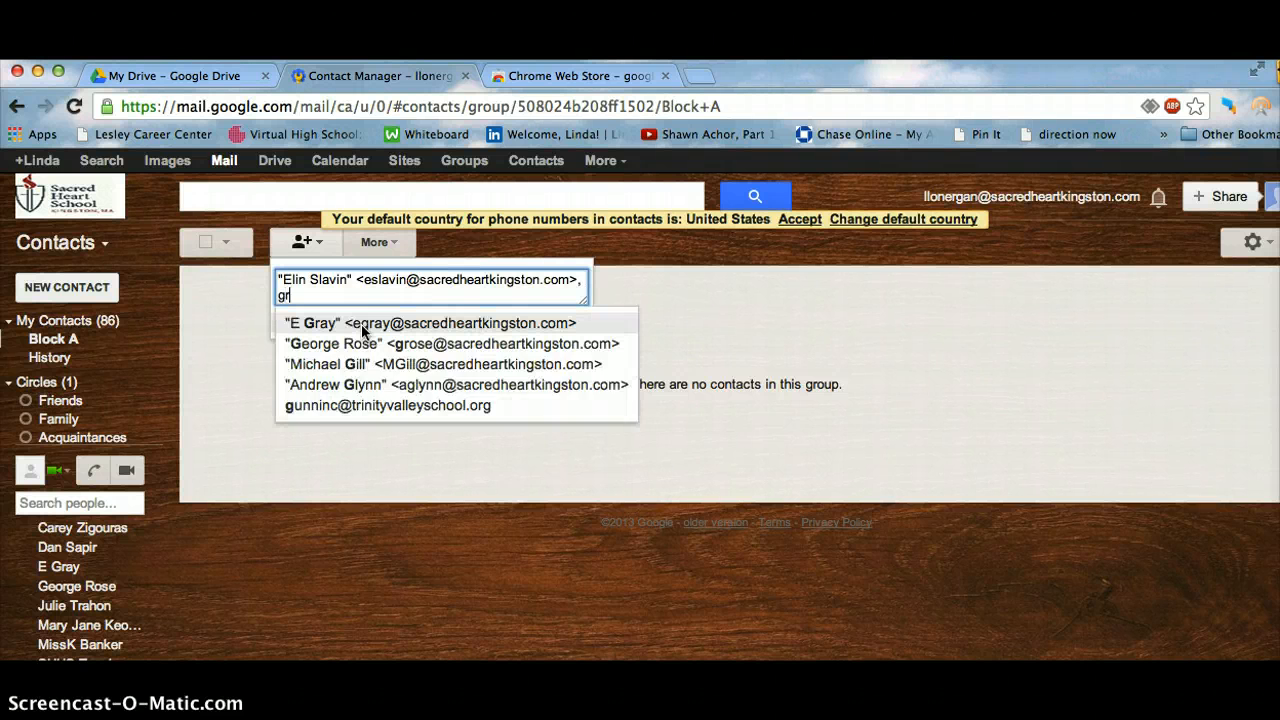
click(389, 344)
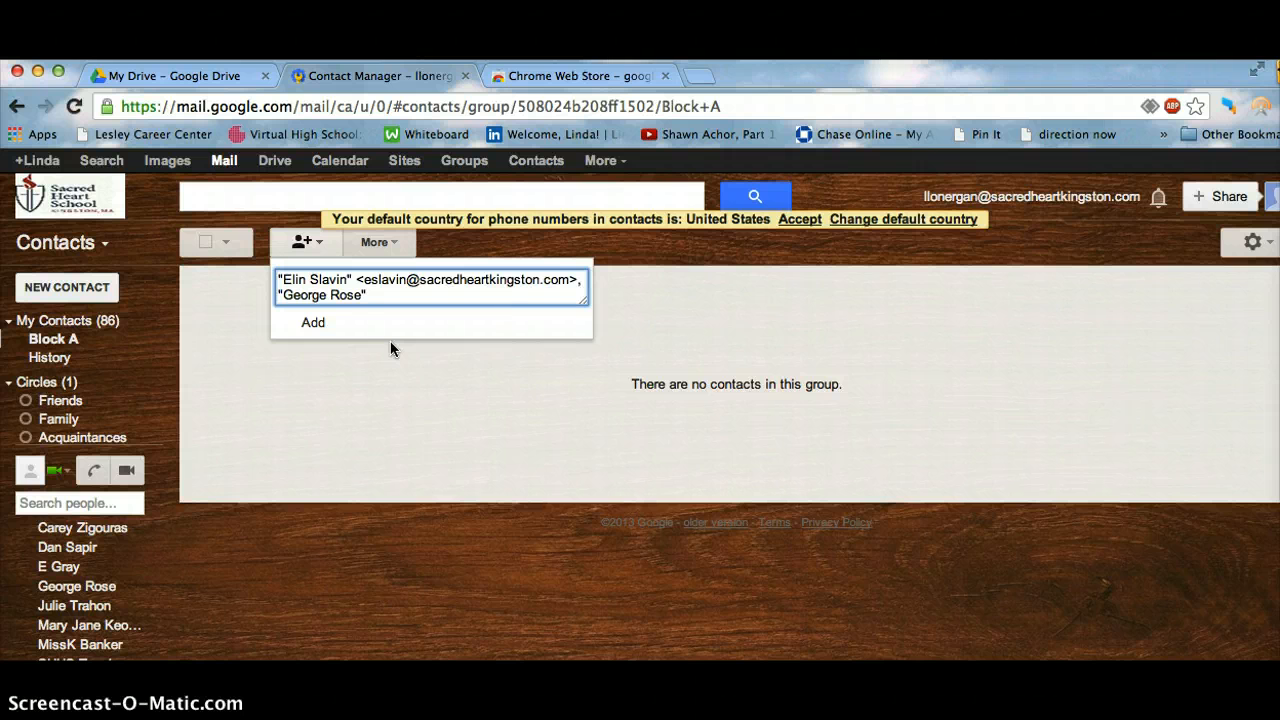
click(320, 322)
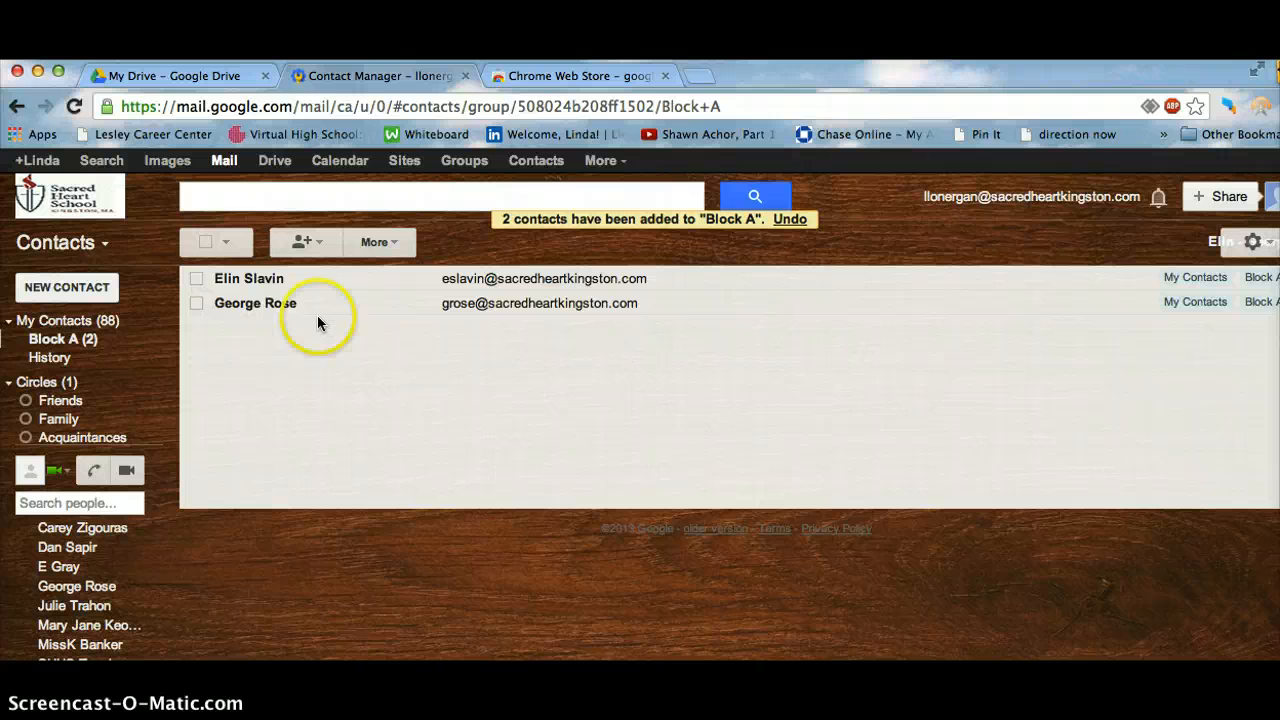
Return to Mail, compose a new message addressed to the Block A group, and close it without sending
click(104, 245)
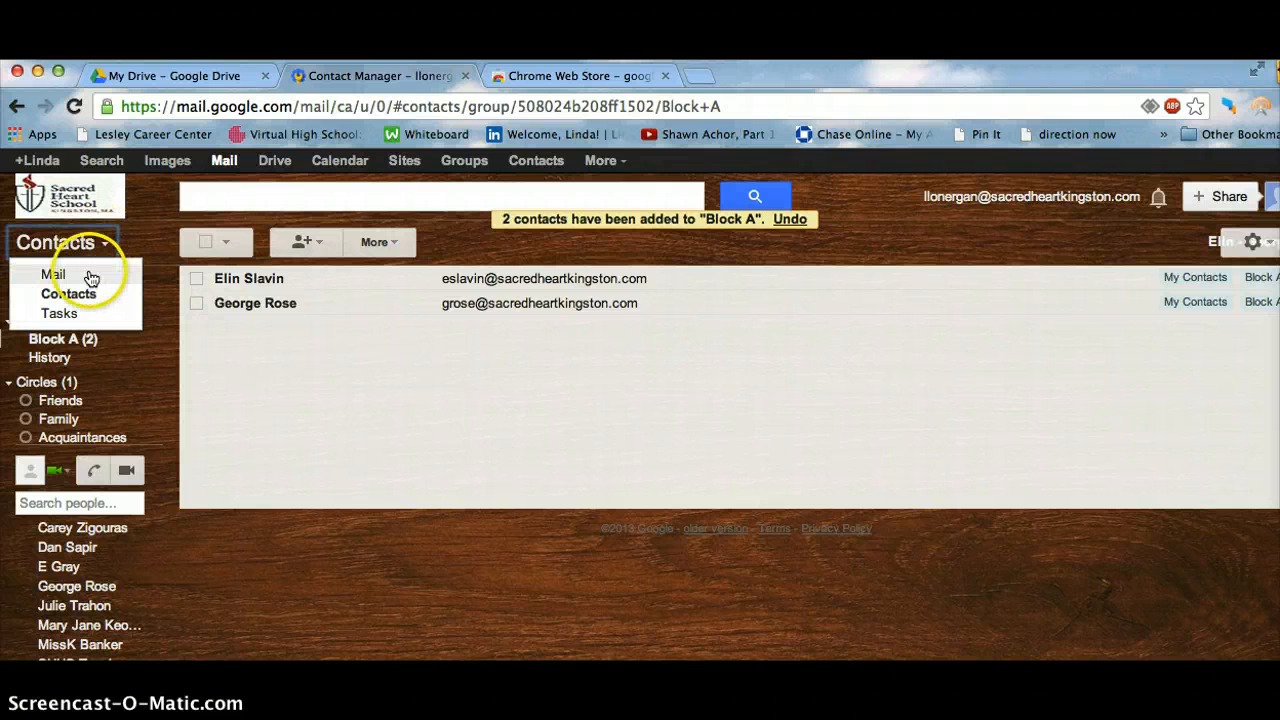
click(87, 275)
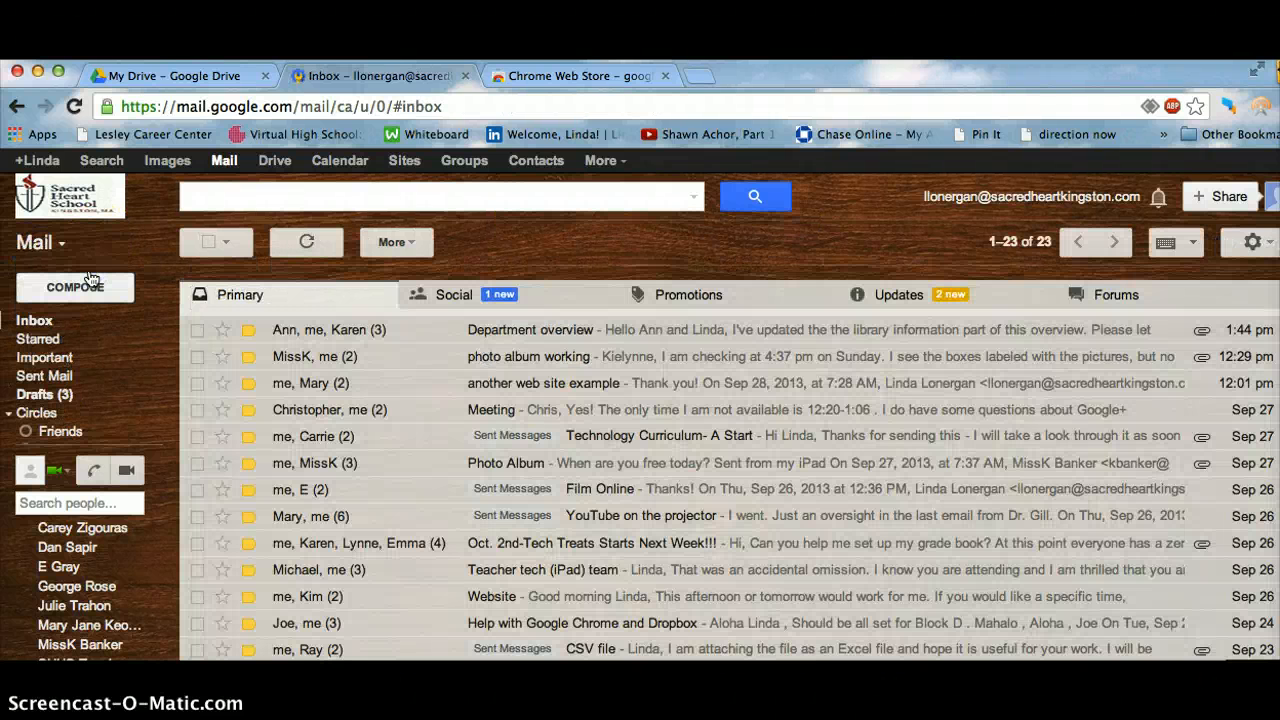
click(87, 287)
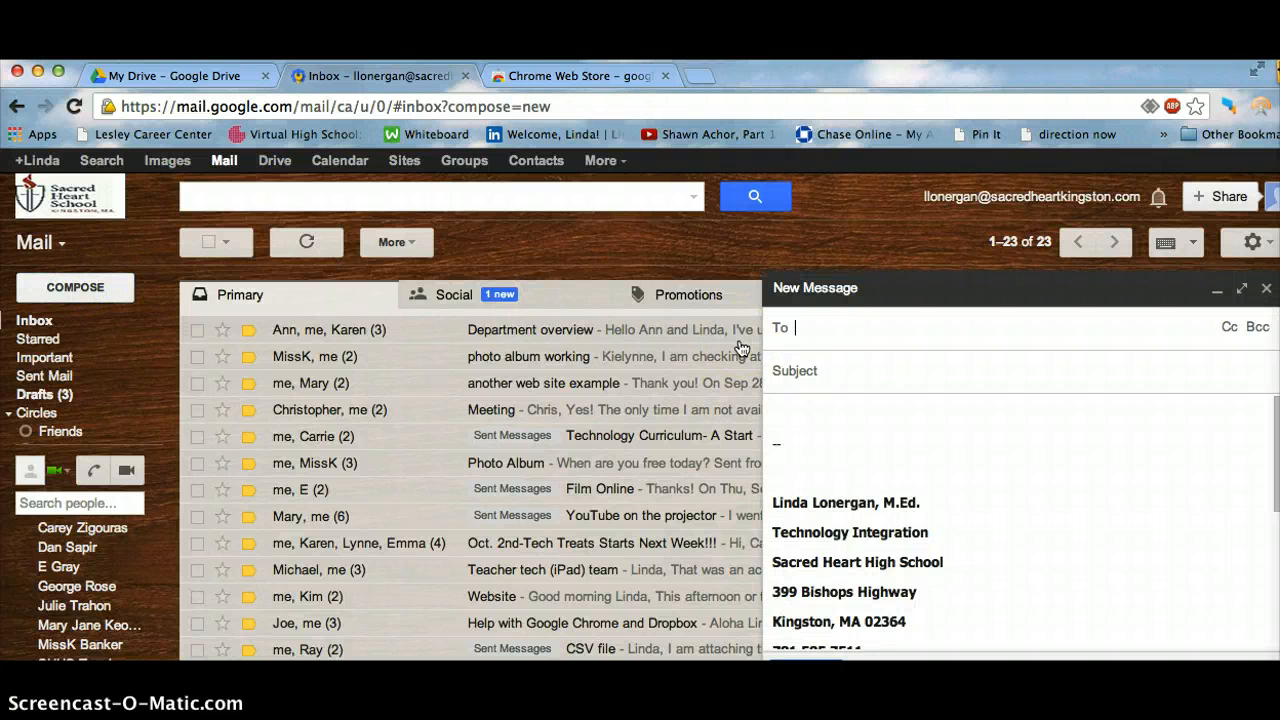
text(bl)
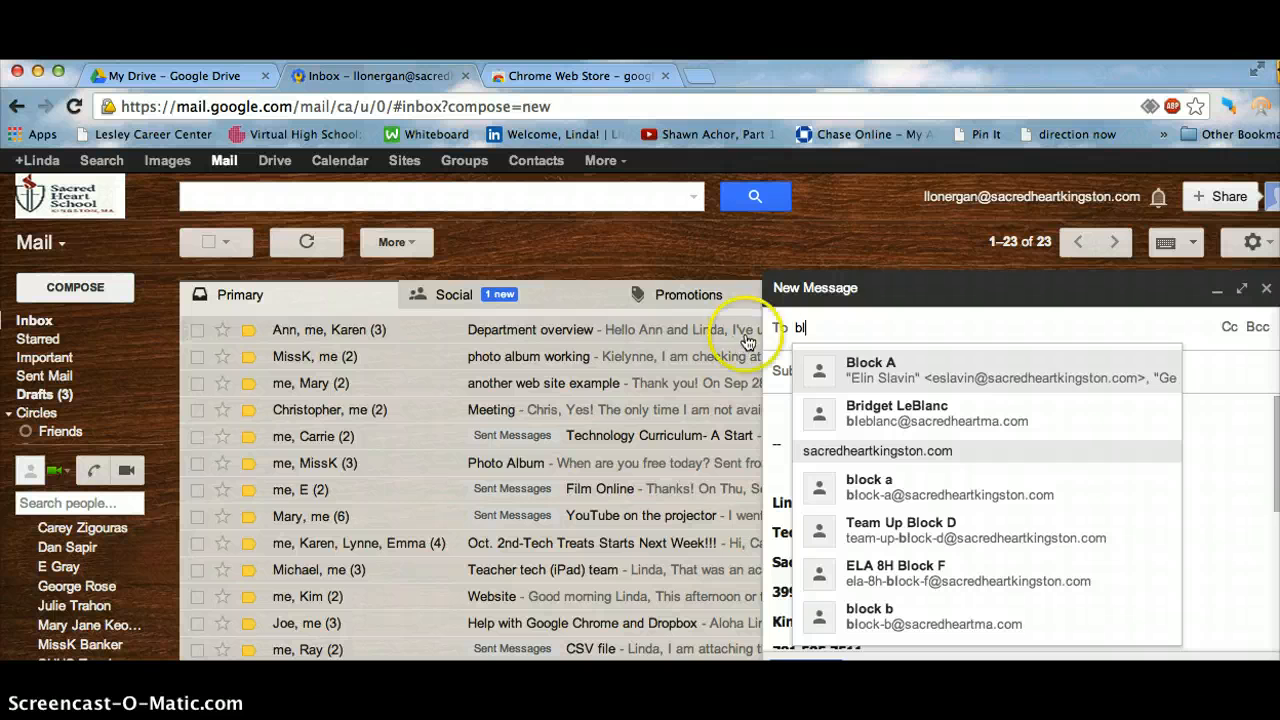
click(893, 372)
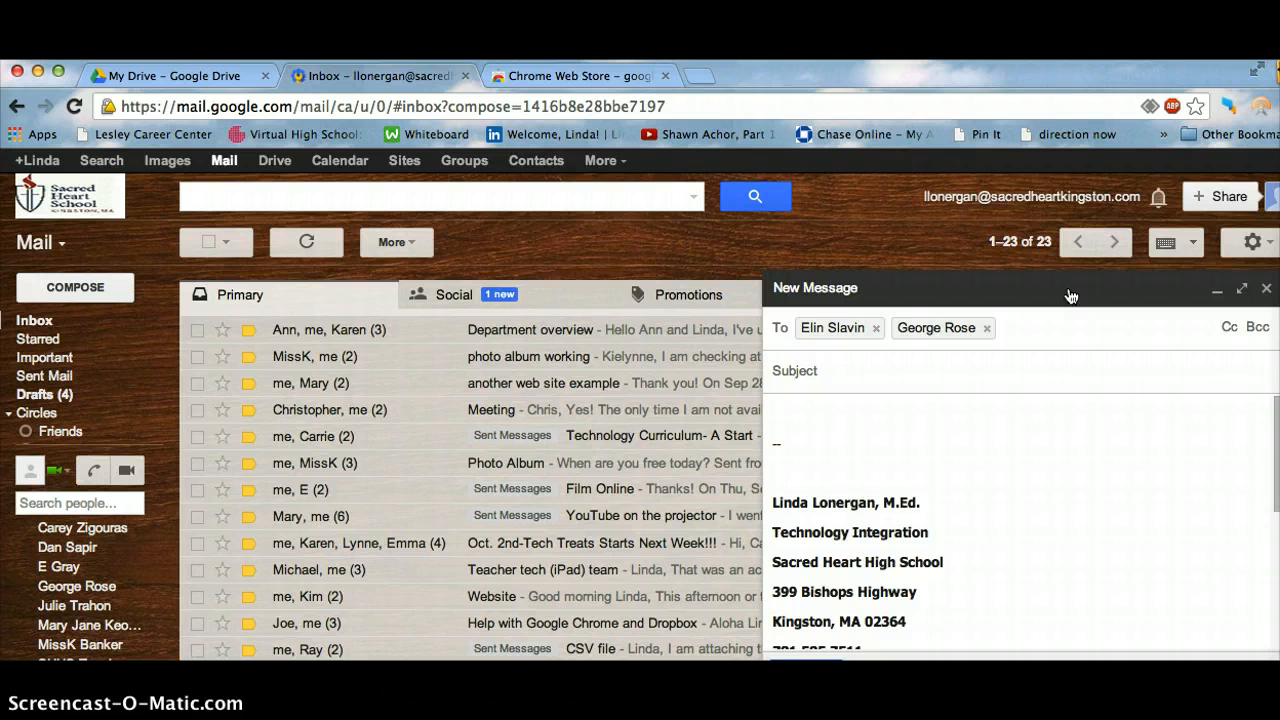
click(1266, 290)
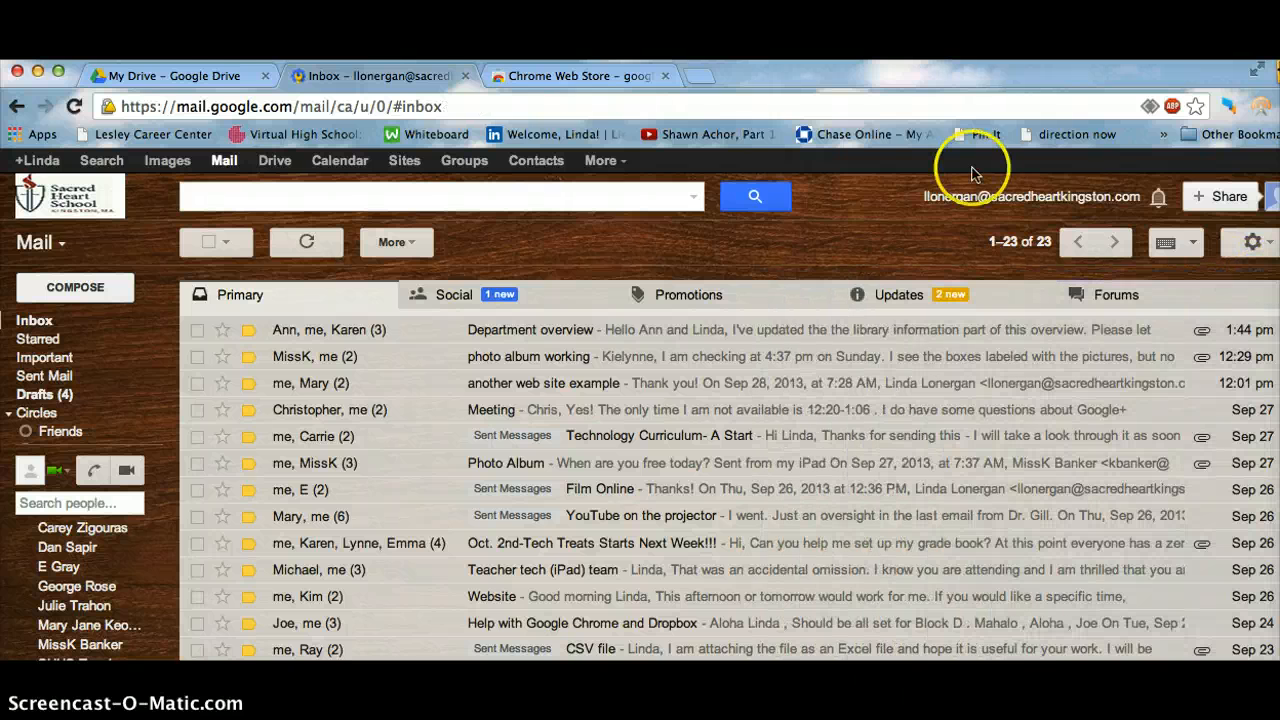
Switch to the My Drive page and reopen Google Drive from the Chrome apps page
click(199, 76)
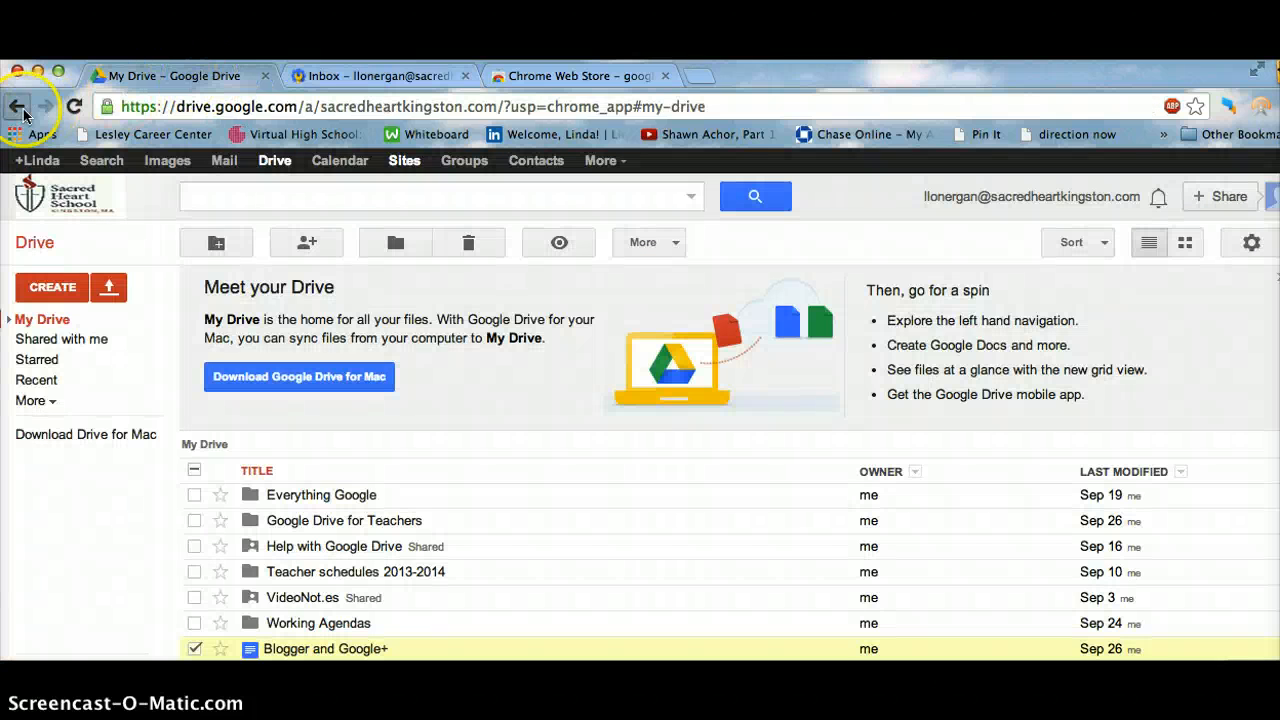
click(17, 135)
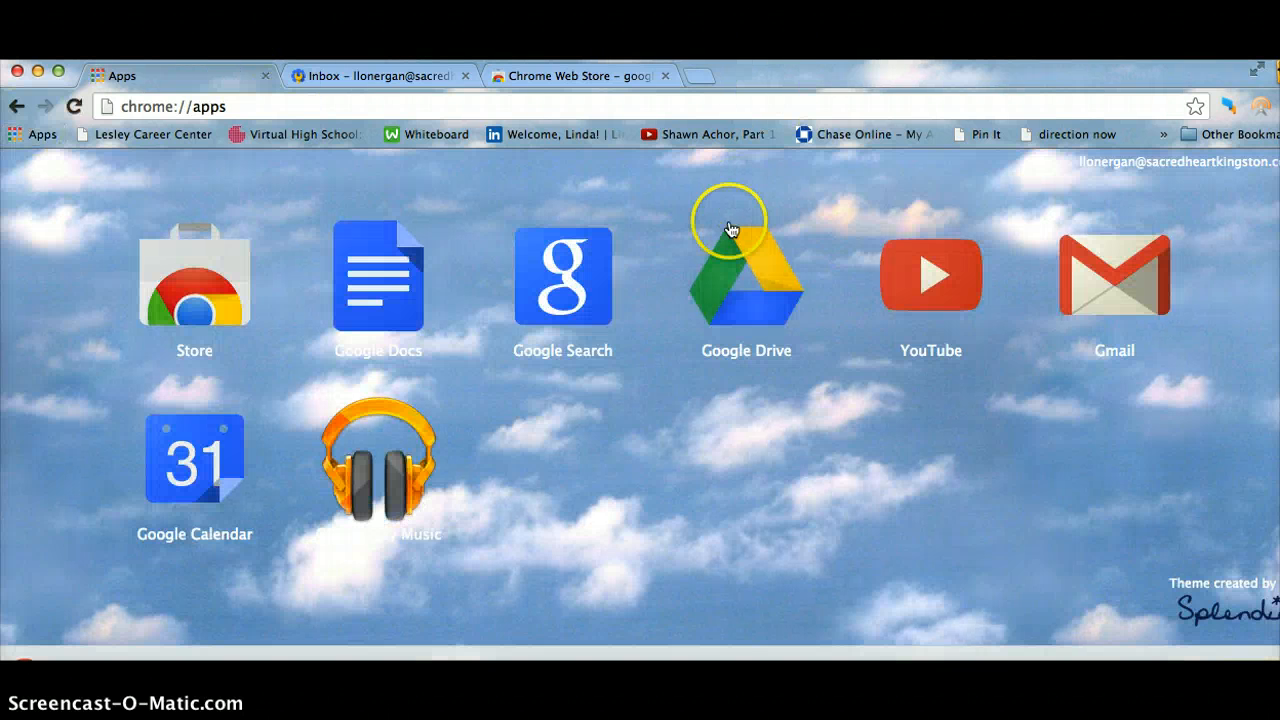
click(724, 282)
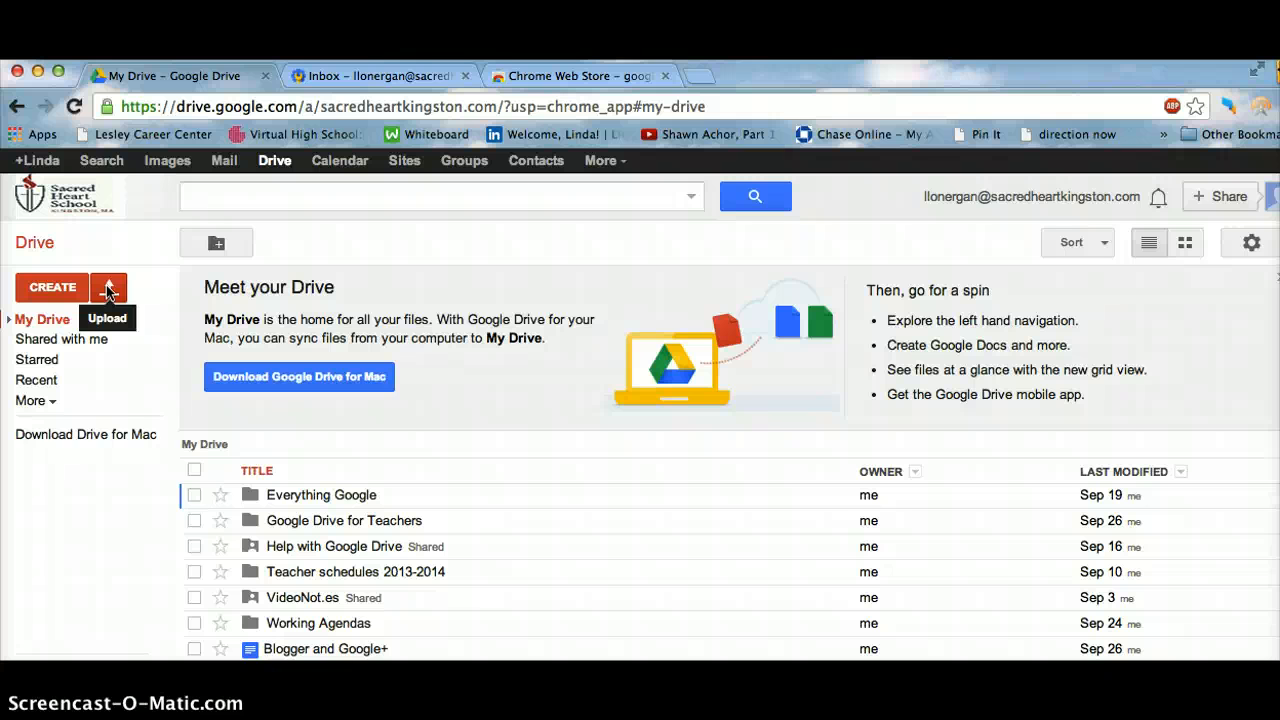
Upload the last-listed .gdoc file from the Desktop's Google Drive for Teachers folder to My Drive, and close the upload summary
click(109, 290)
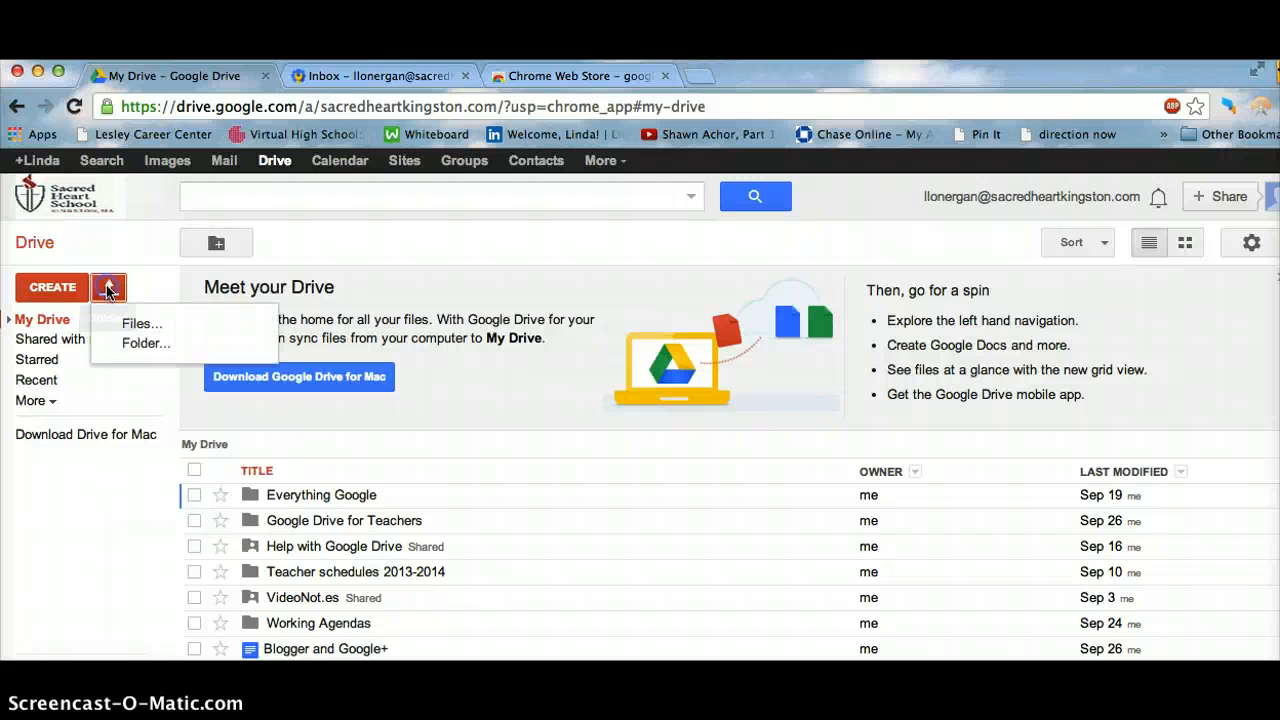
click(148, 326)
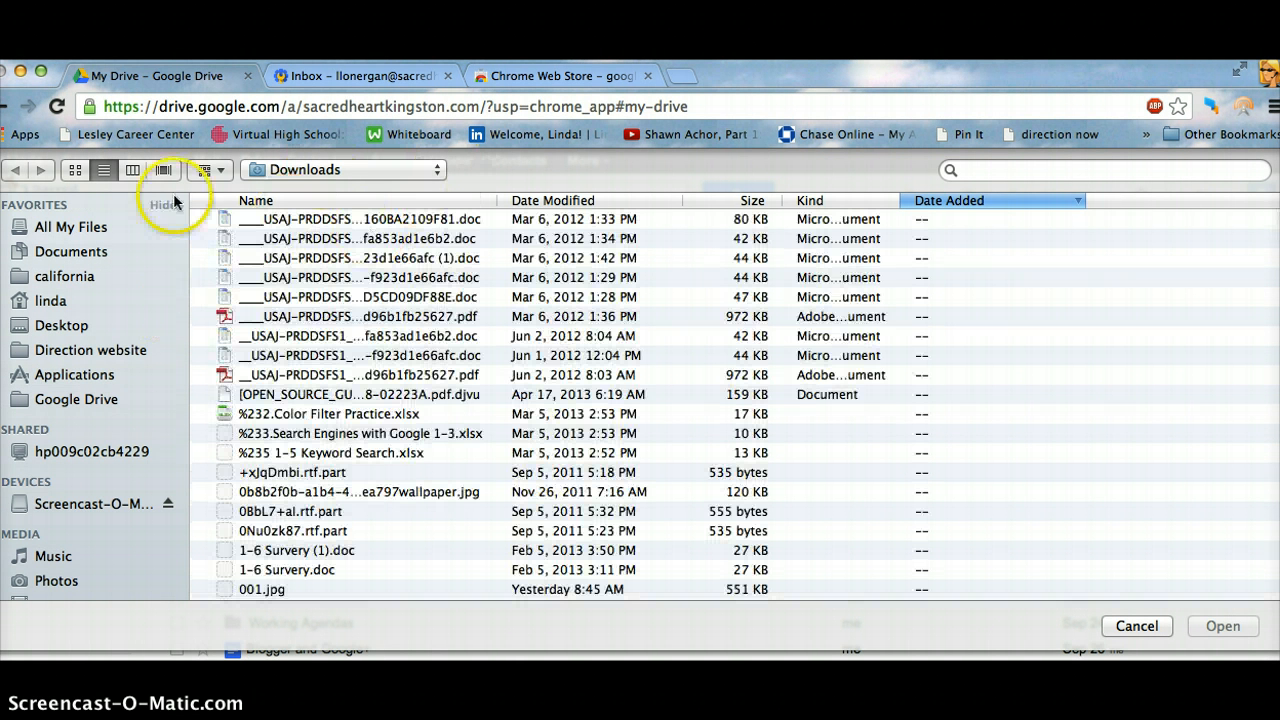
click(66, 326)
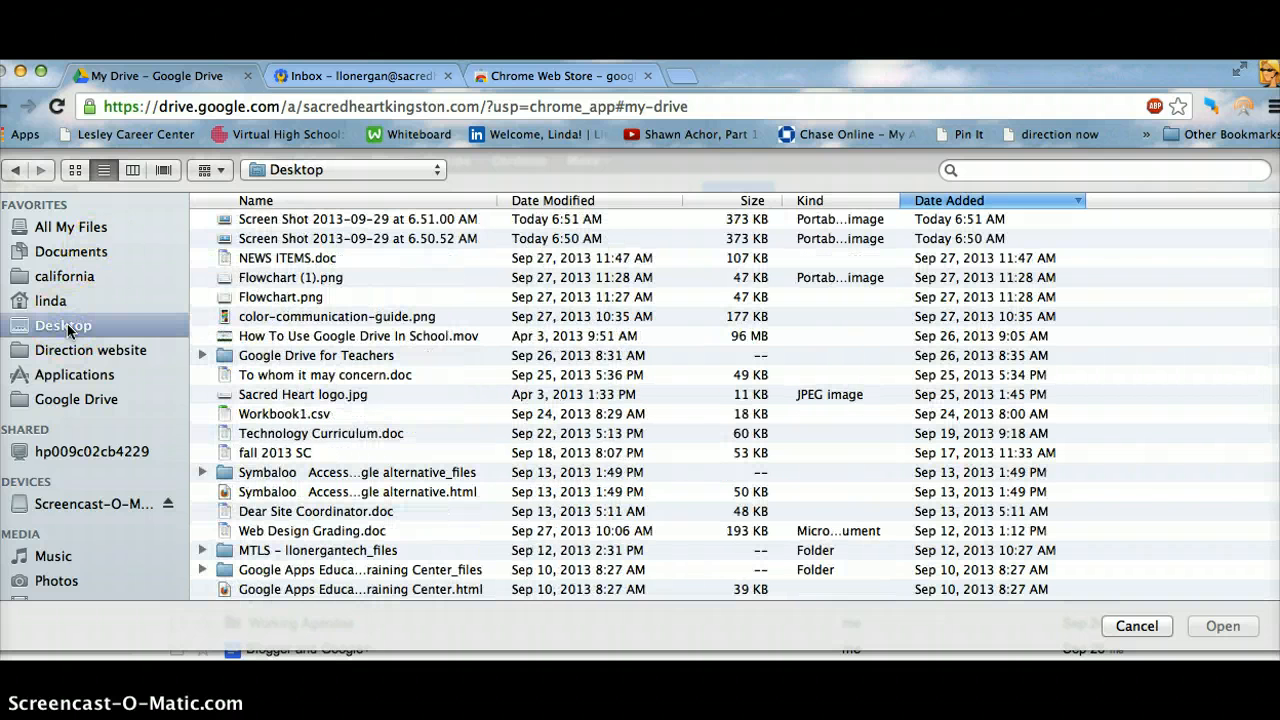
click(284, 357)
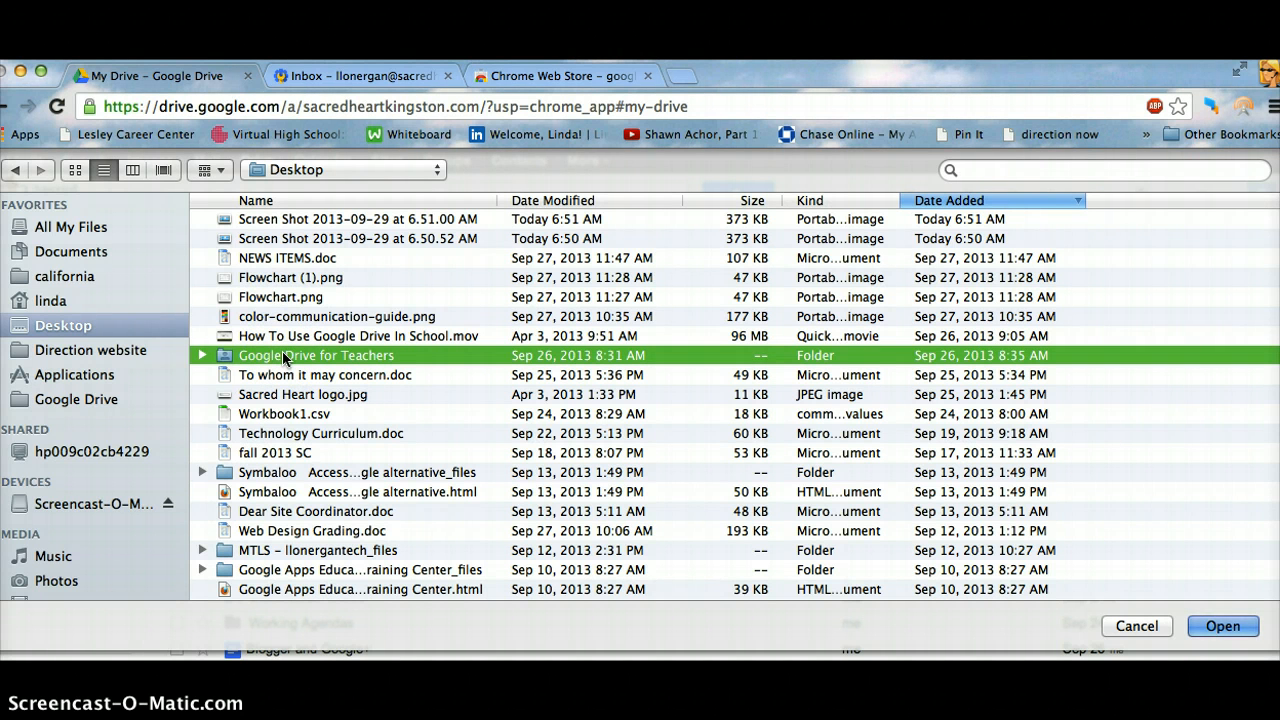
click(1205, 626)
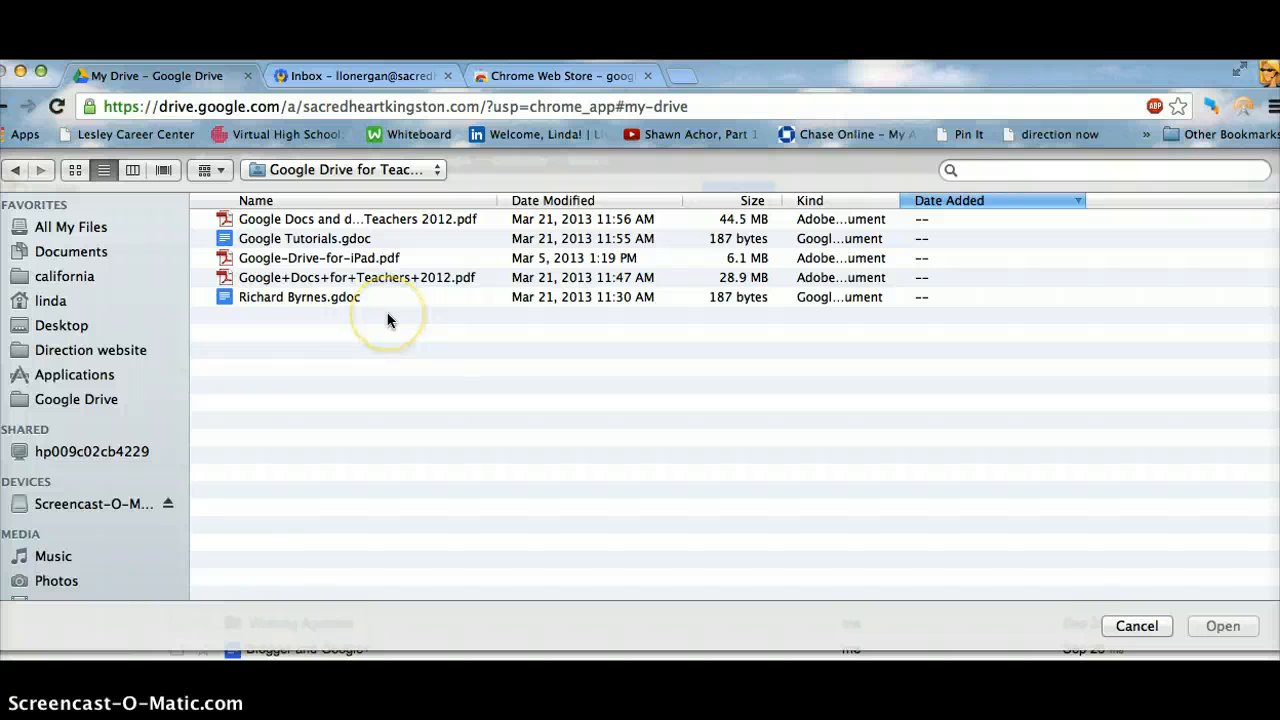
click(308, 297)
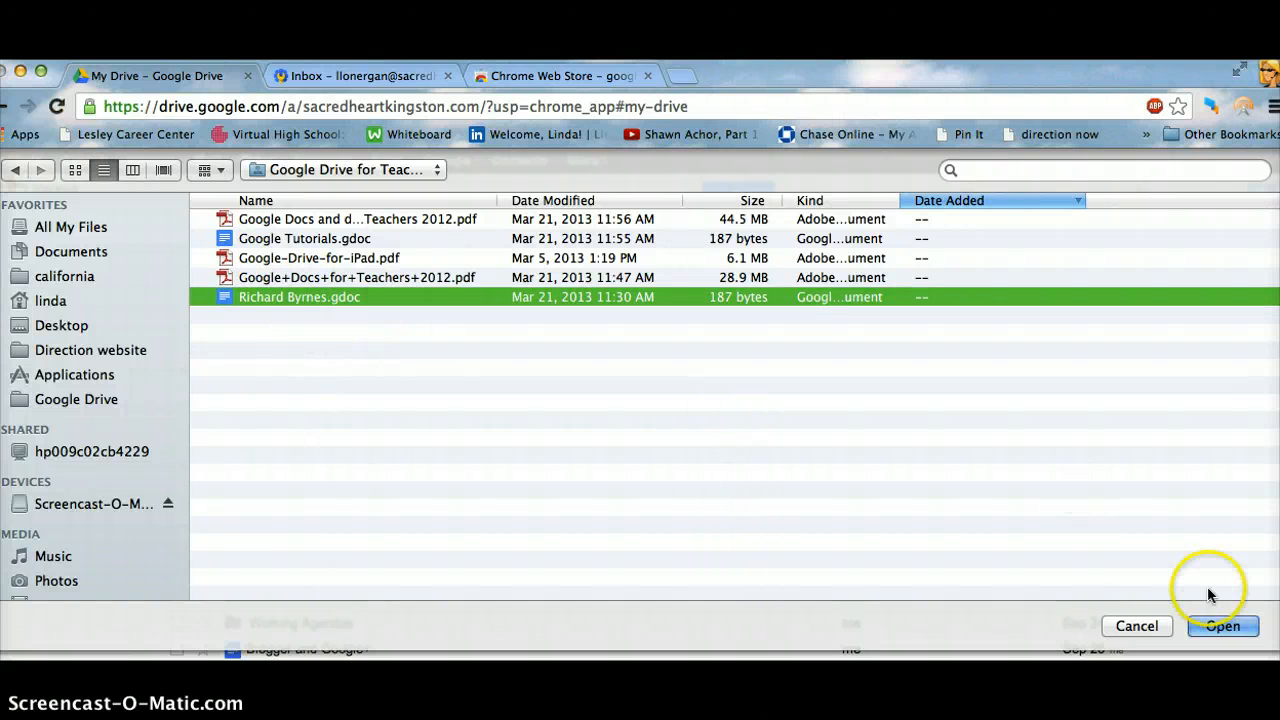
click(1222, 625)
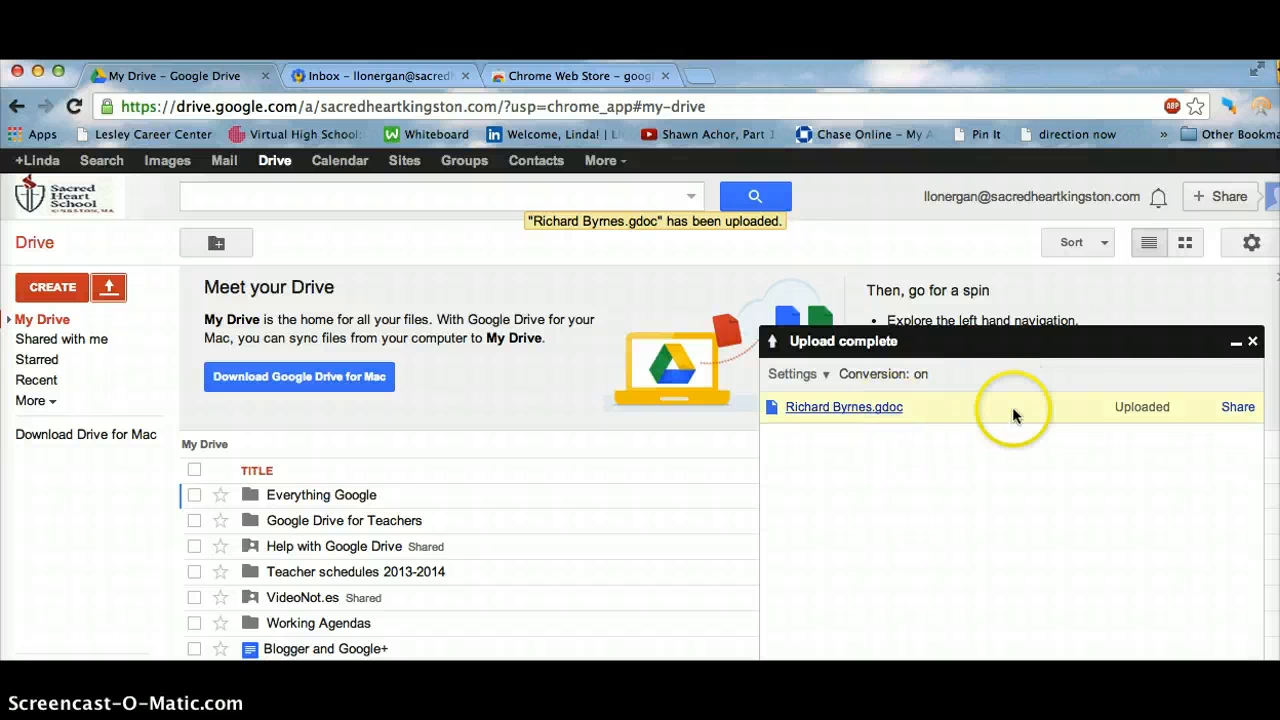
click(1254, 342)
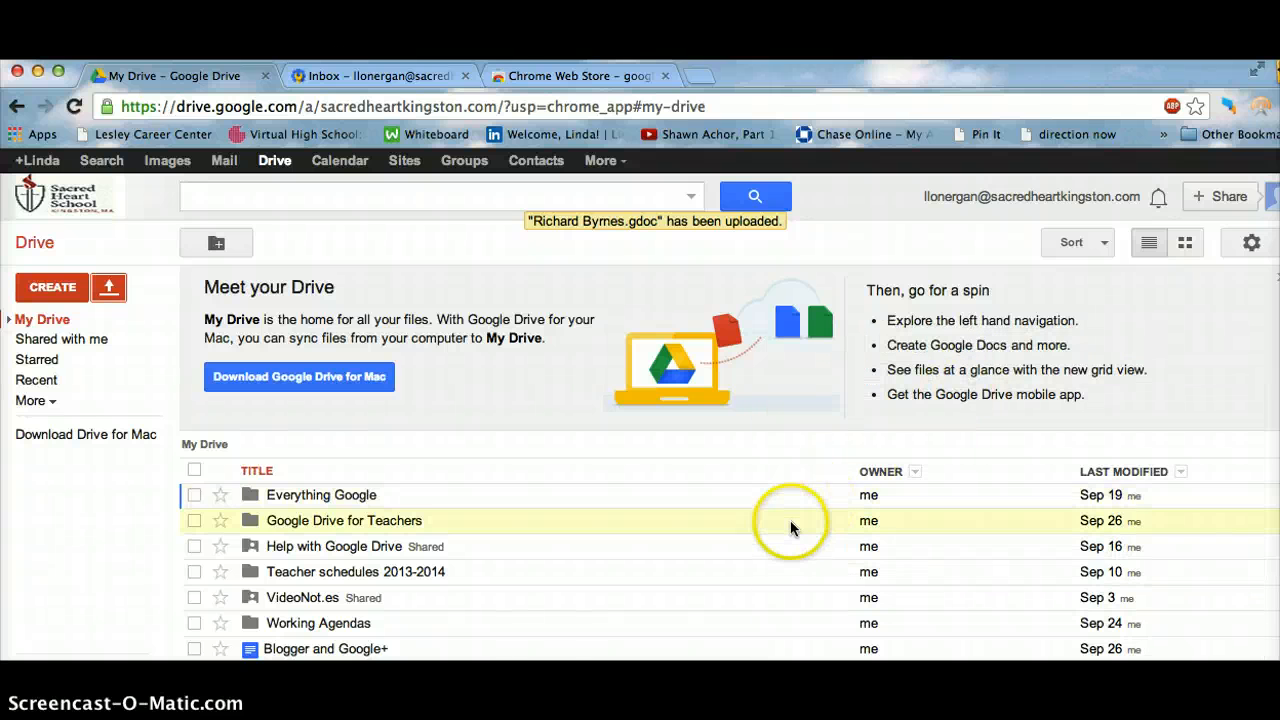
Look through the My Drive file list for the uploaded .gdoc file
click(786, 540)
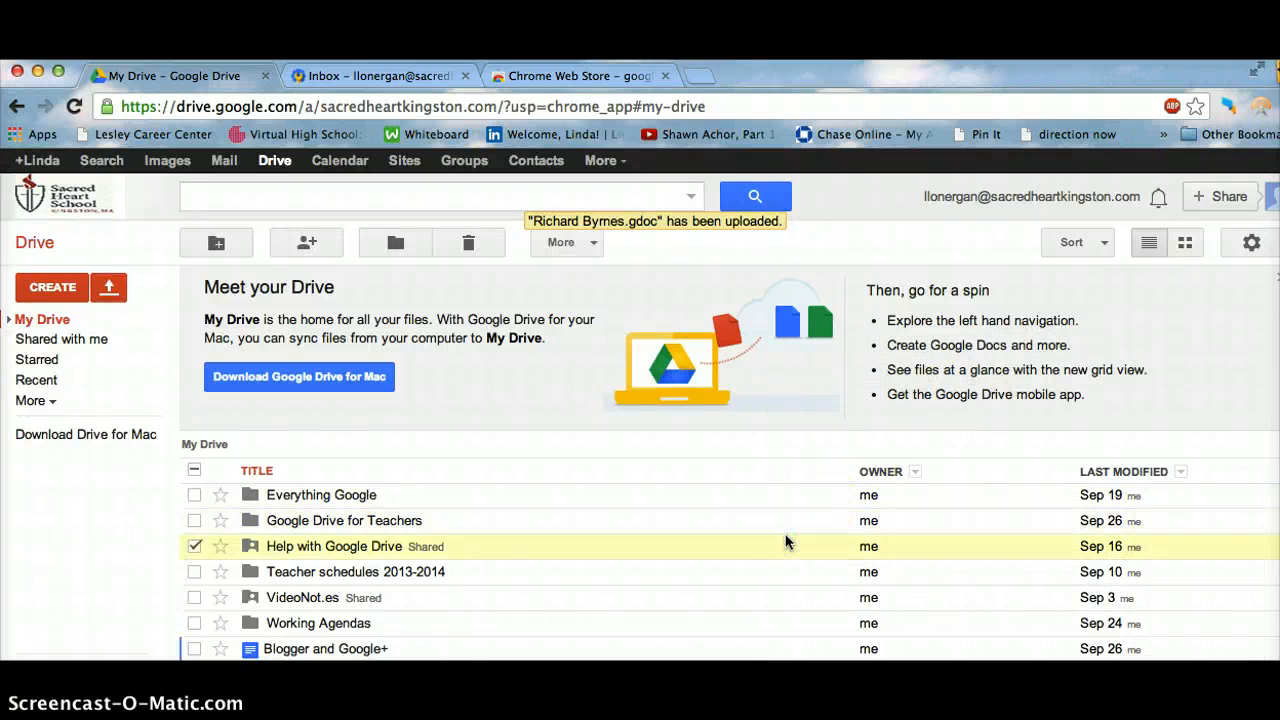
scroll(786, 541, down, 3)
scroll(786, 541, down, 3)
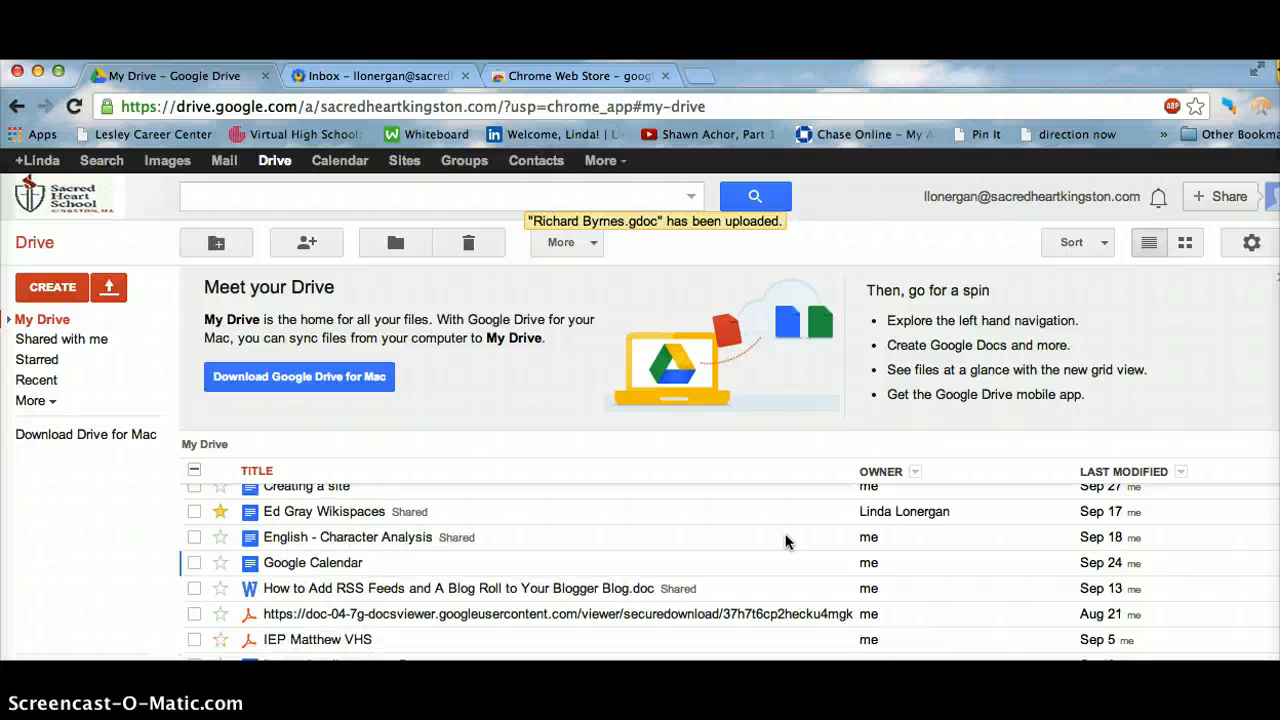
scroll(786, 541, down, 3)
scroll(786, 541, down, 3)
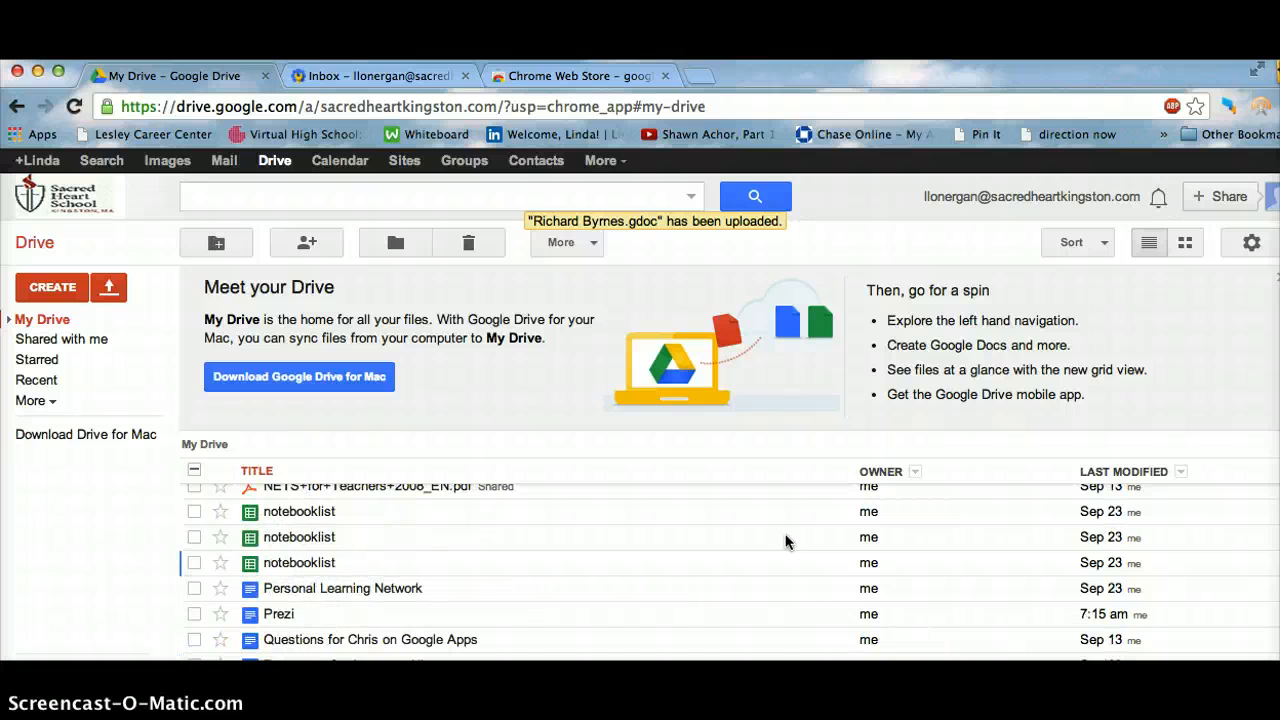
scroll(786, 541, down, 3)
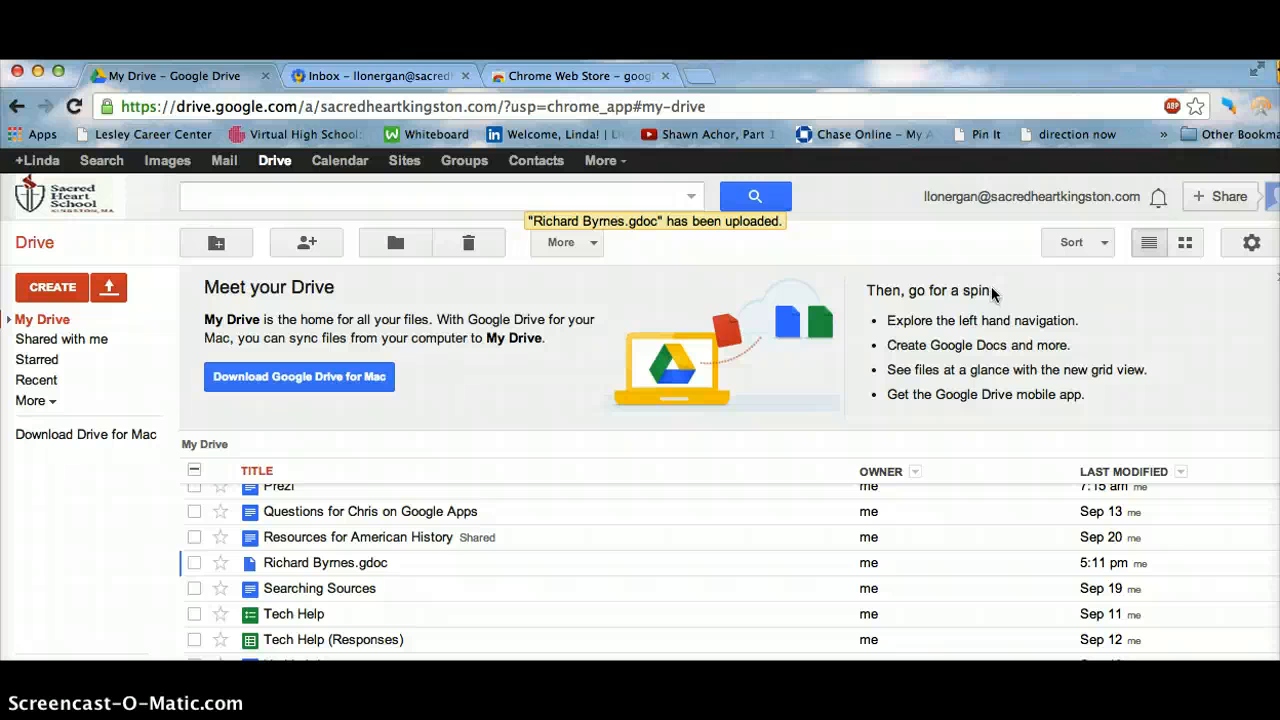
Review the file and PDF text conversion options in the upload settings, and choose to confirm settings before each upload
click(1252, 245)
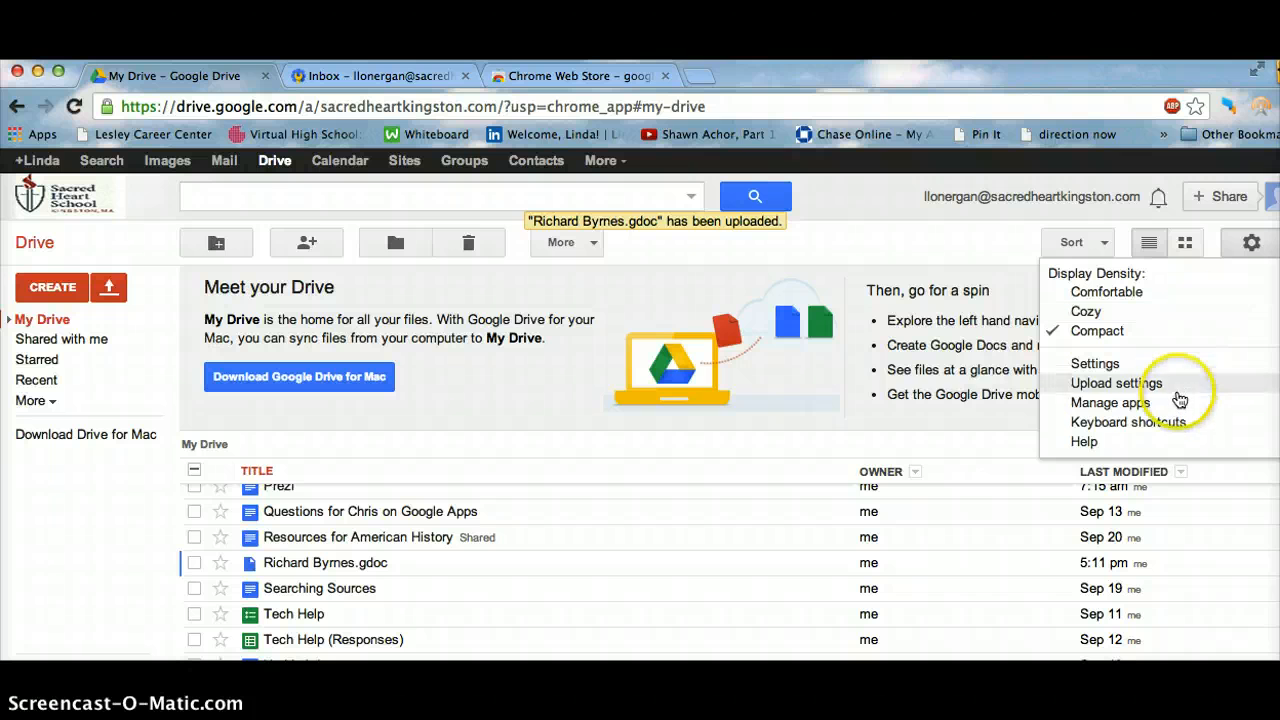
mouse_move(1175, 388)
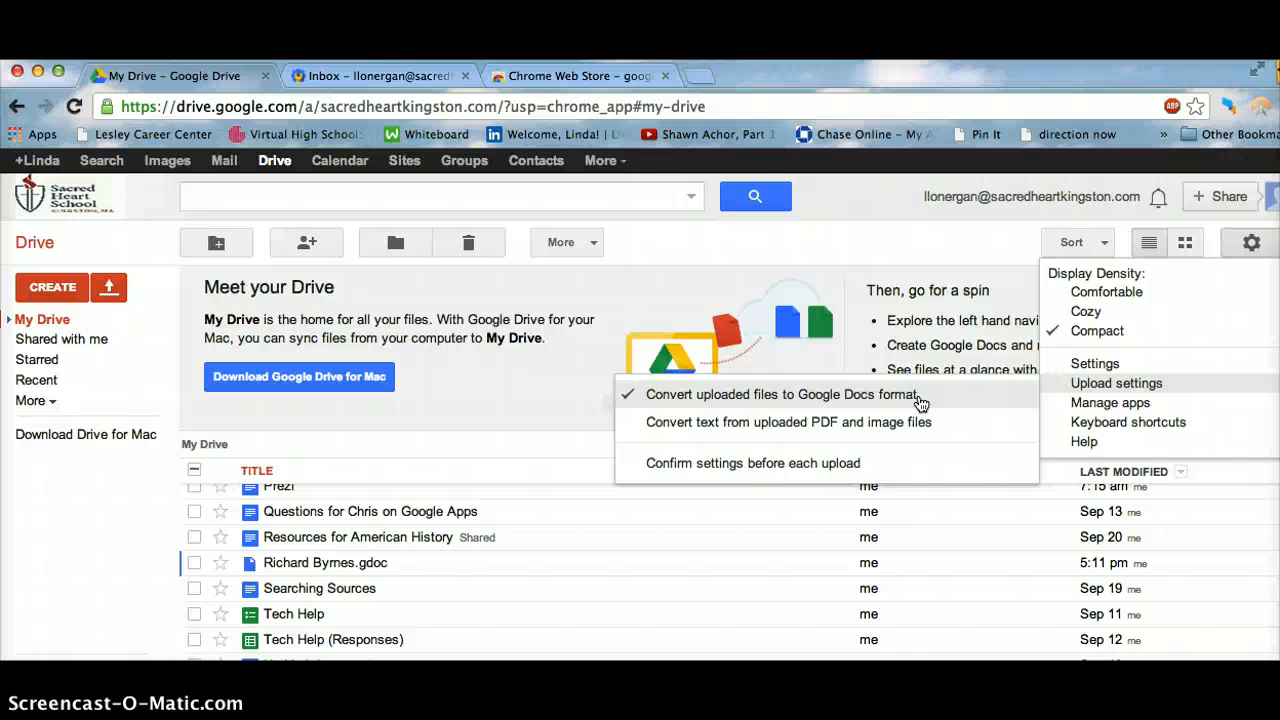
click(912, 402)
click(1068, 383)
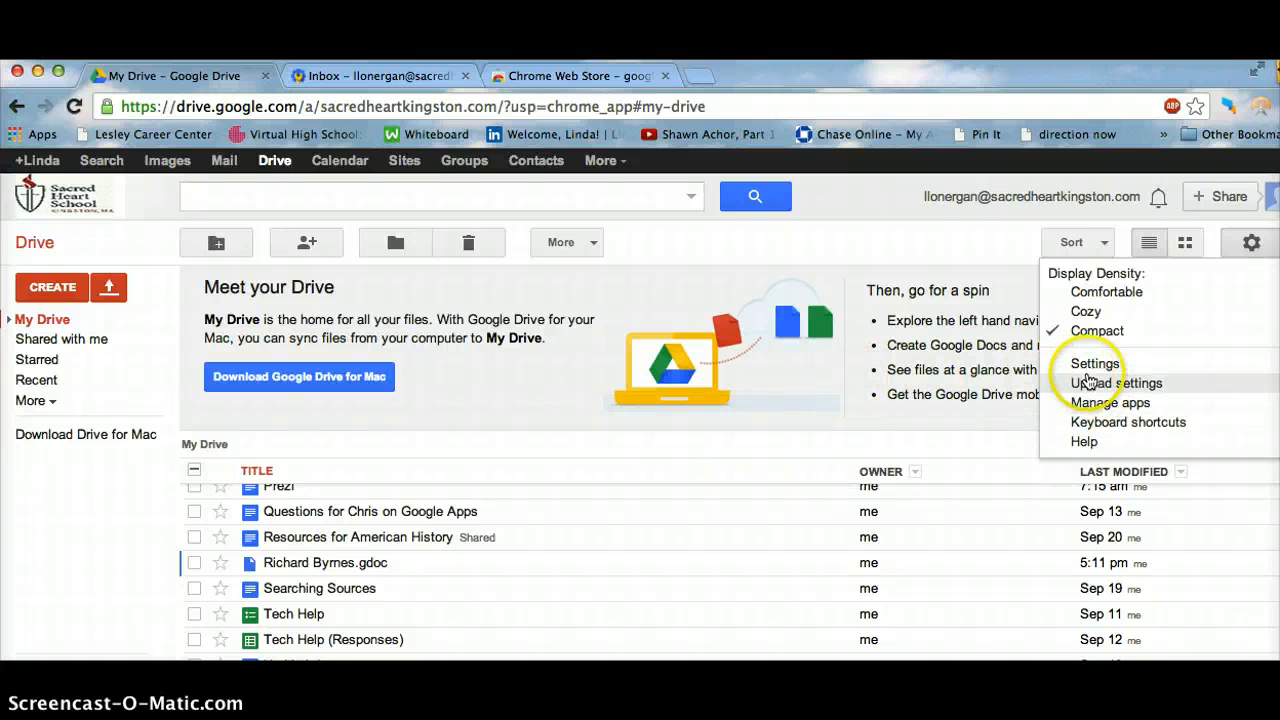
mouse_move(1092, 384)
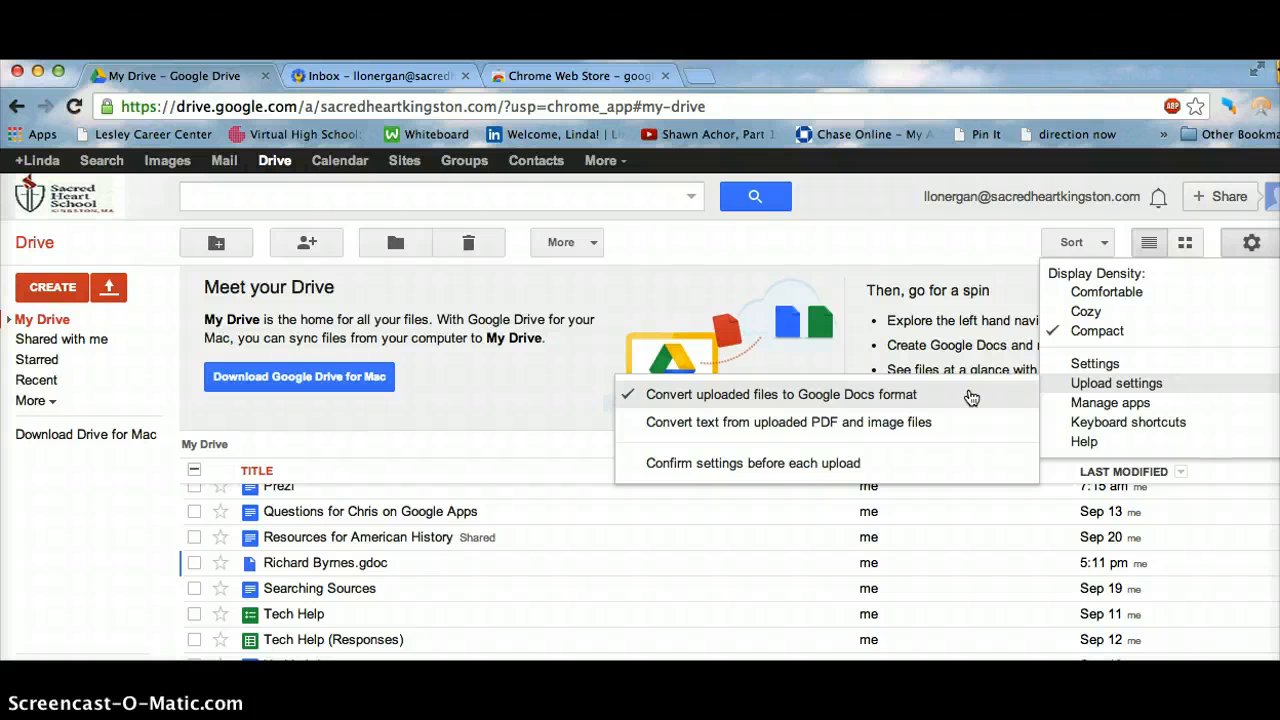
click(955, 420)
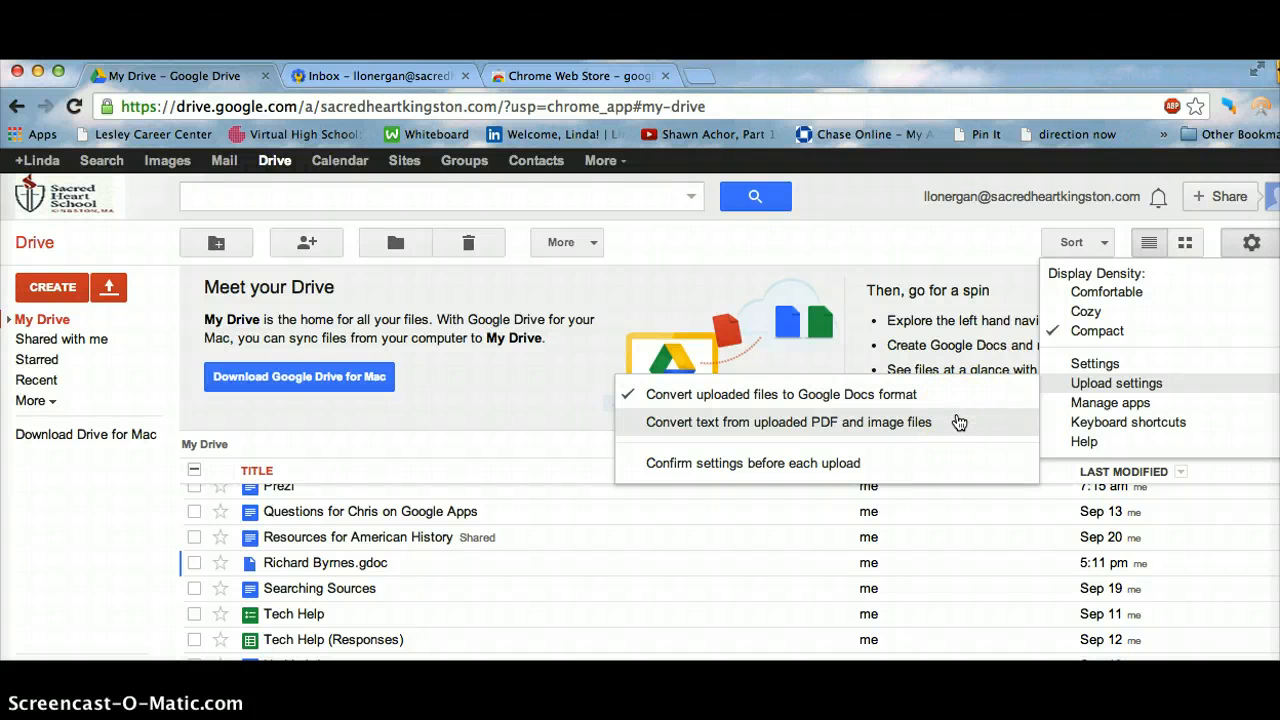
click(958, 422)
click(950, 425)
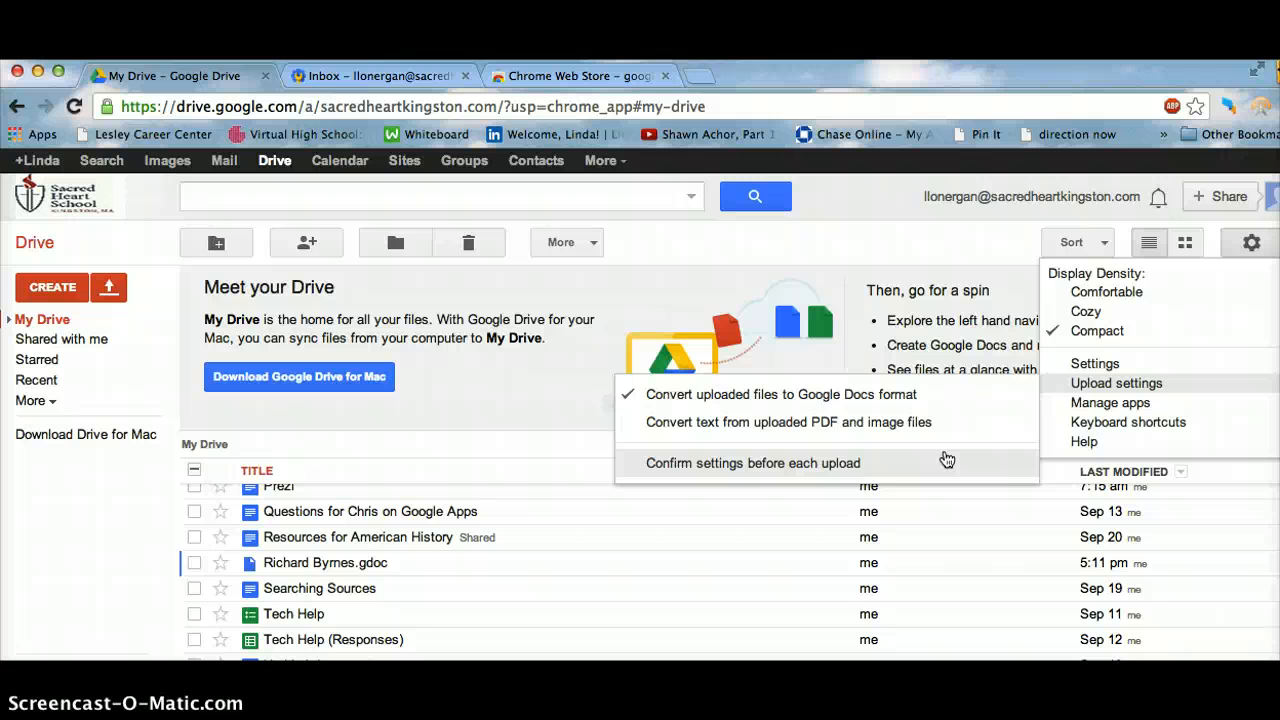
click(946, 459)
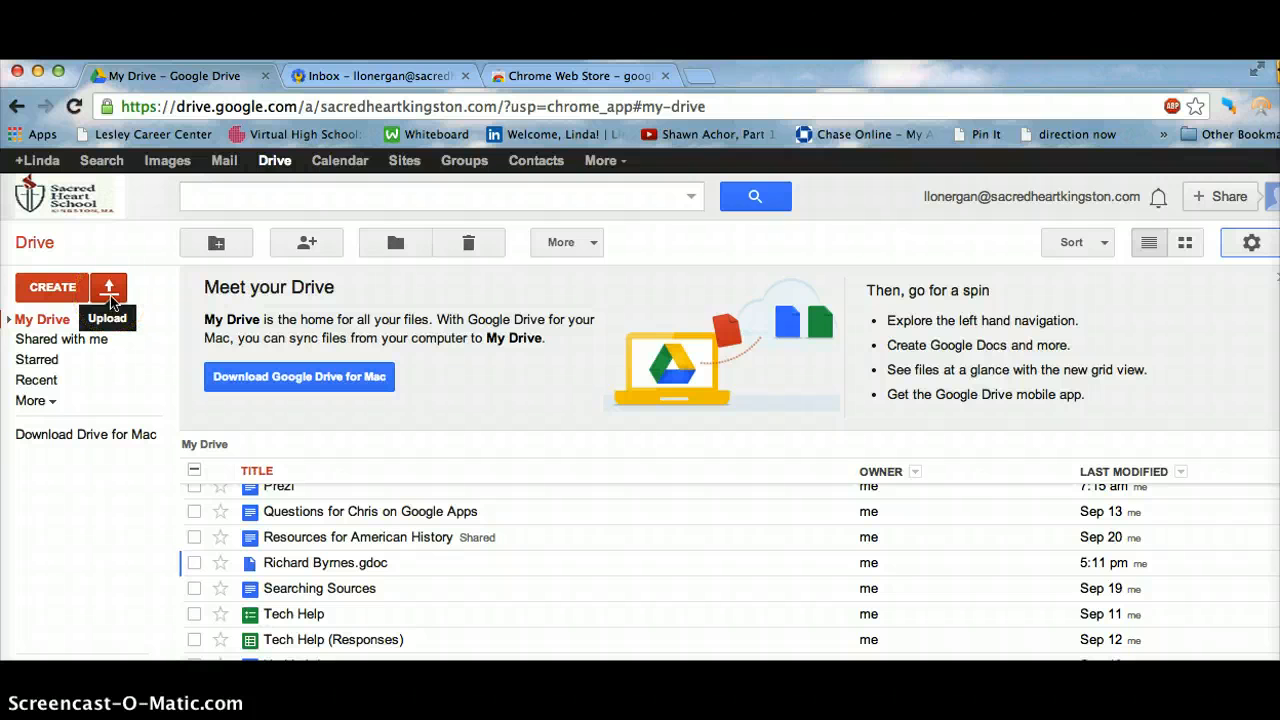
Review the item types Drive can create, from folder to drawing, and create a new document
click(53, 288)
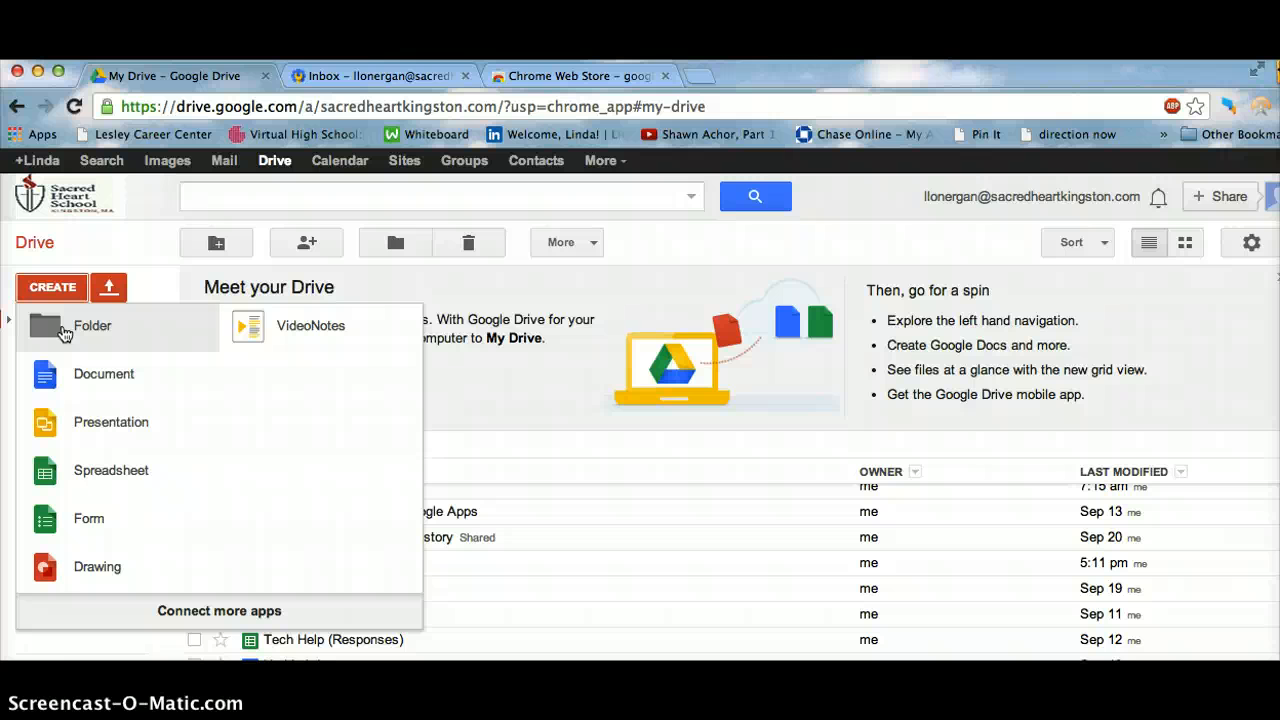
click(61, 328)
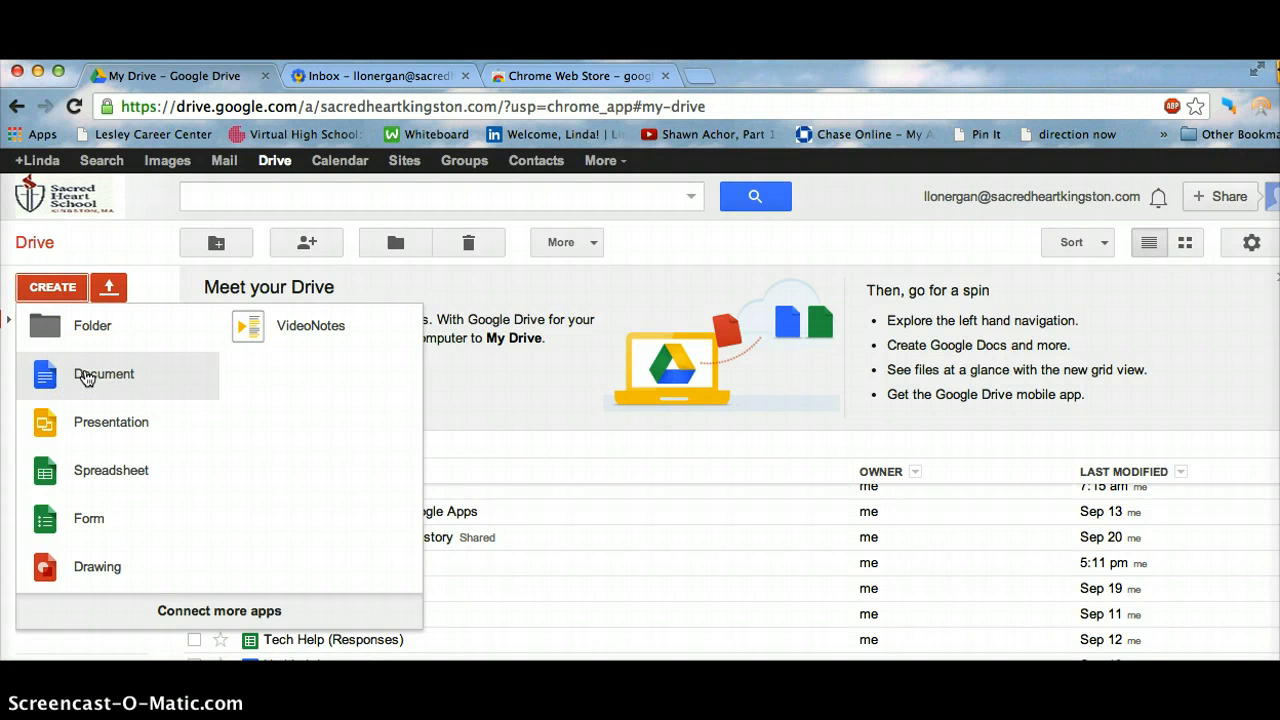
click(86, 424)
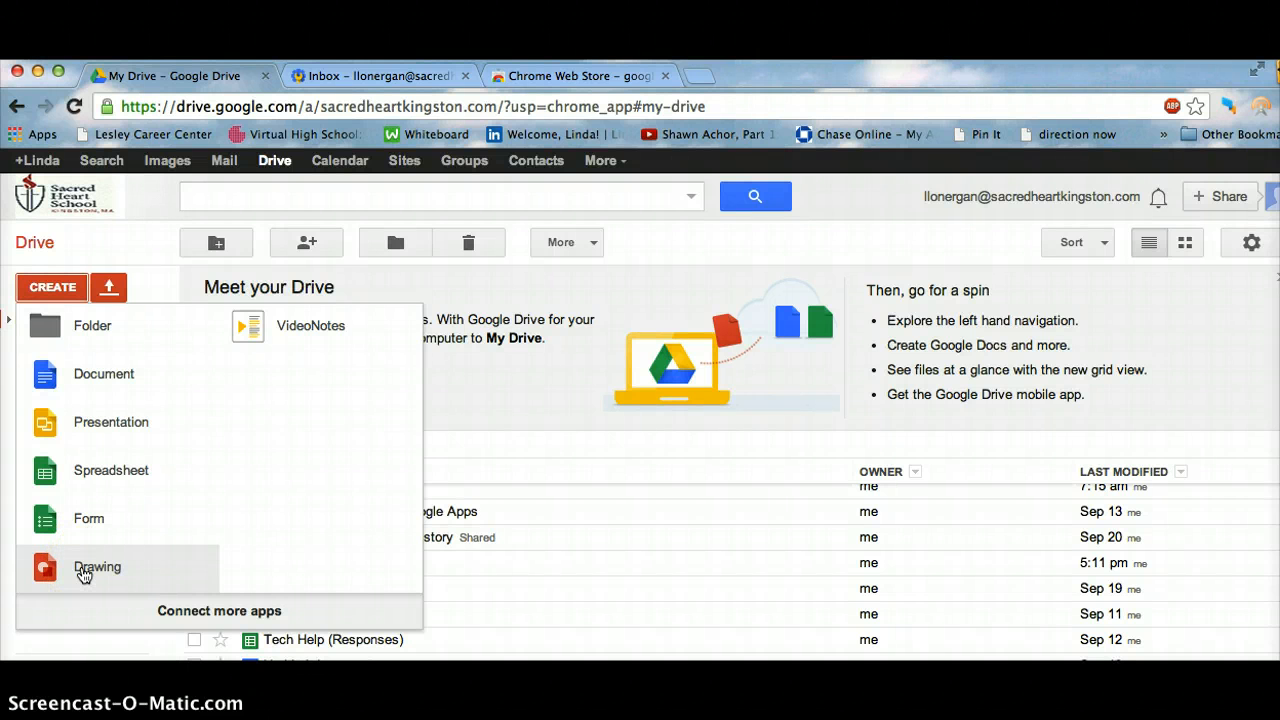
click(83, 572)
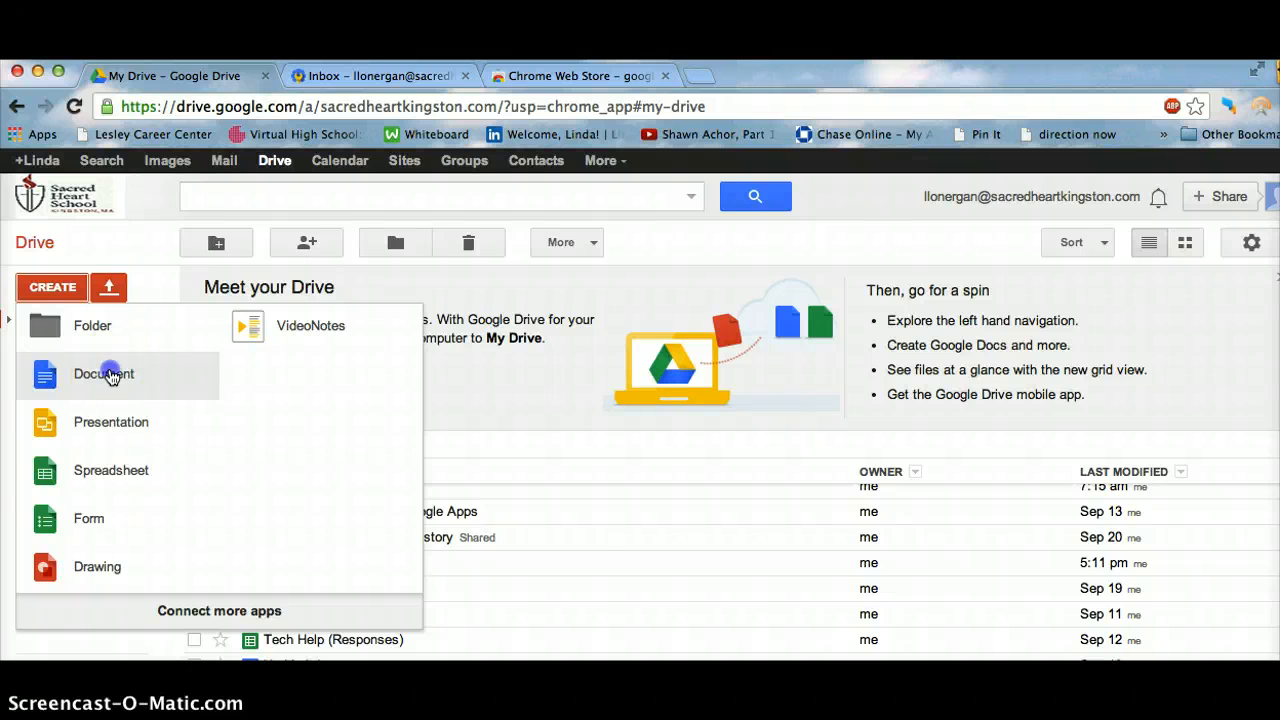
click(110, 376)
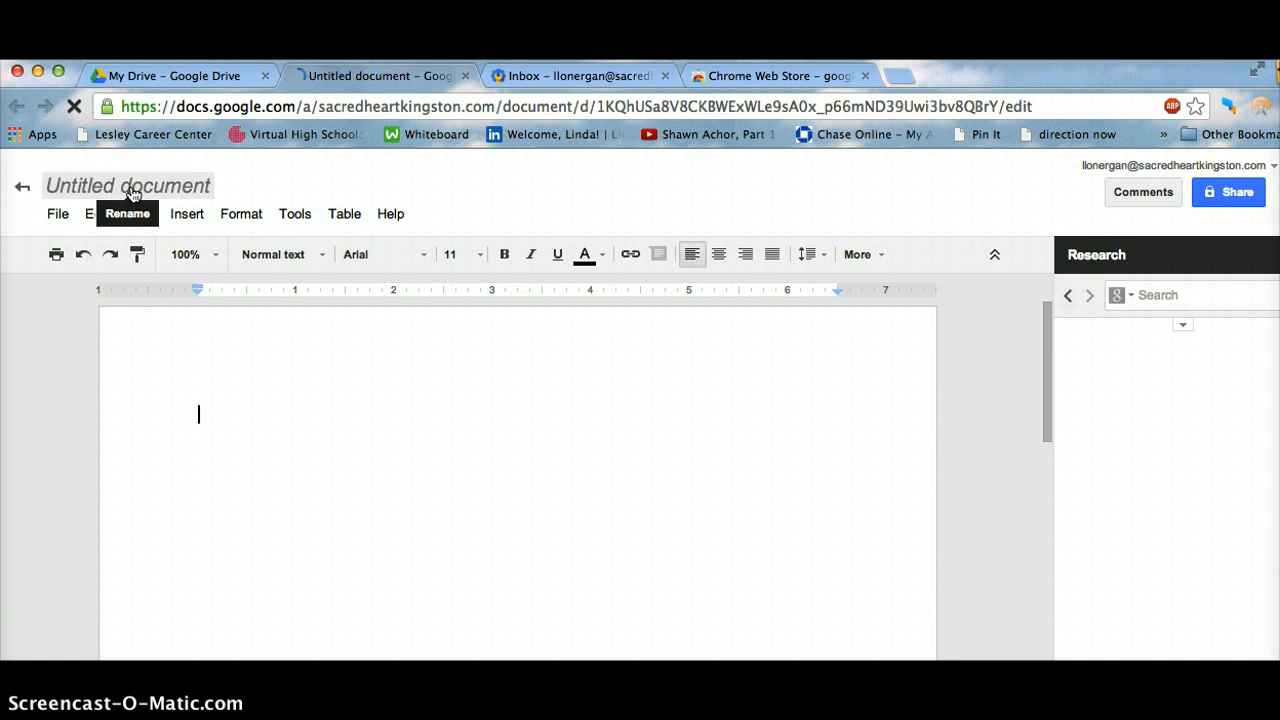
Rename the untitled document as "Homework" and return to its blank page
click(132, 190)
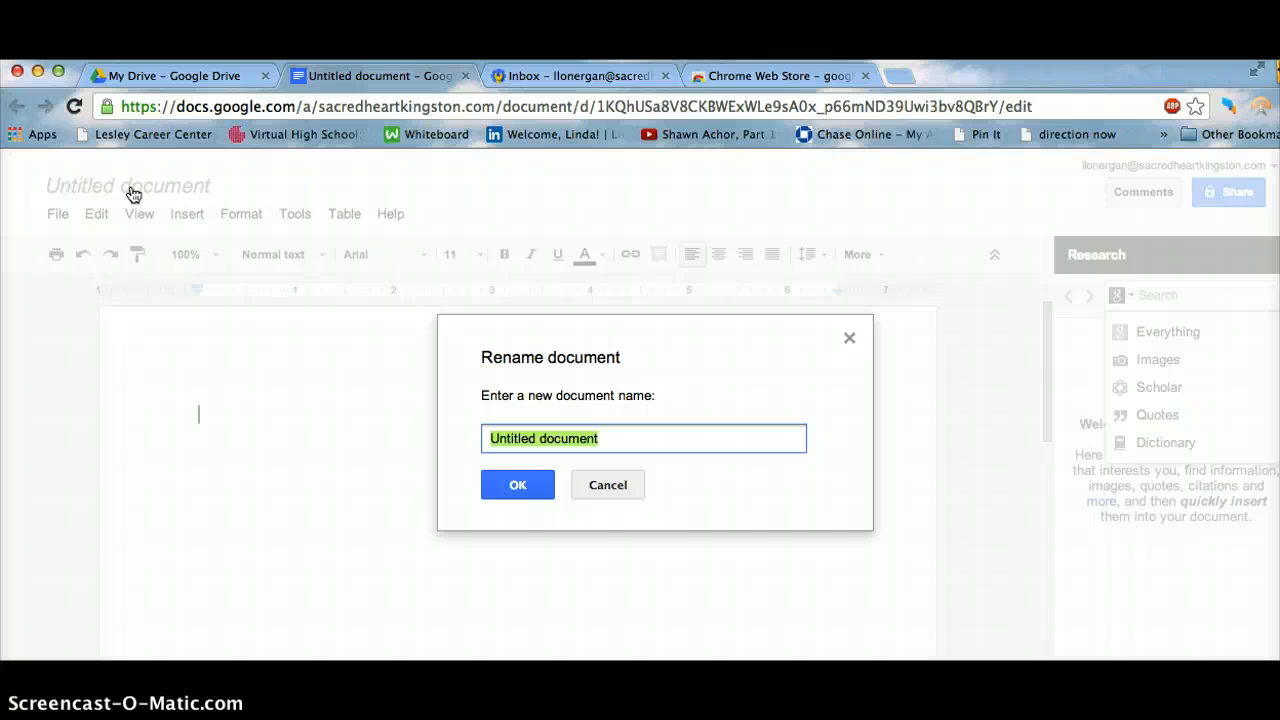
text(Homew)
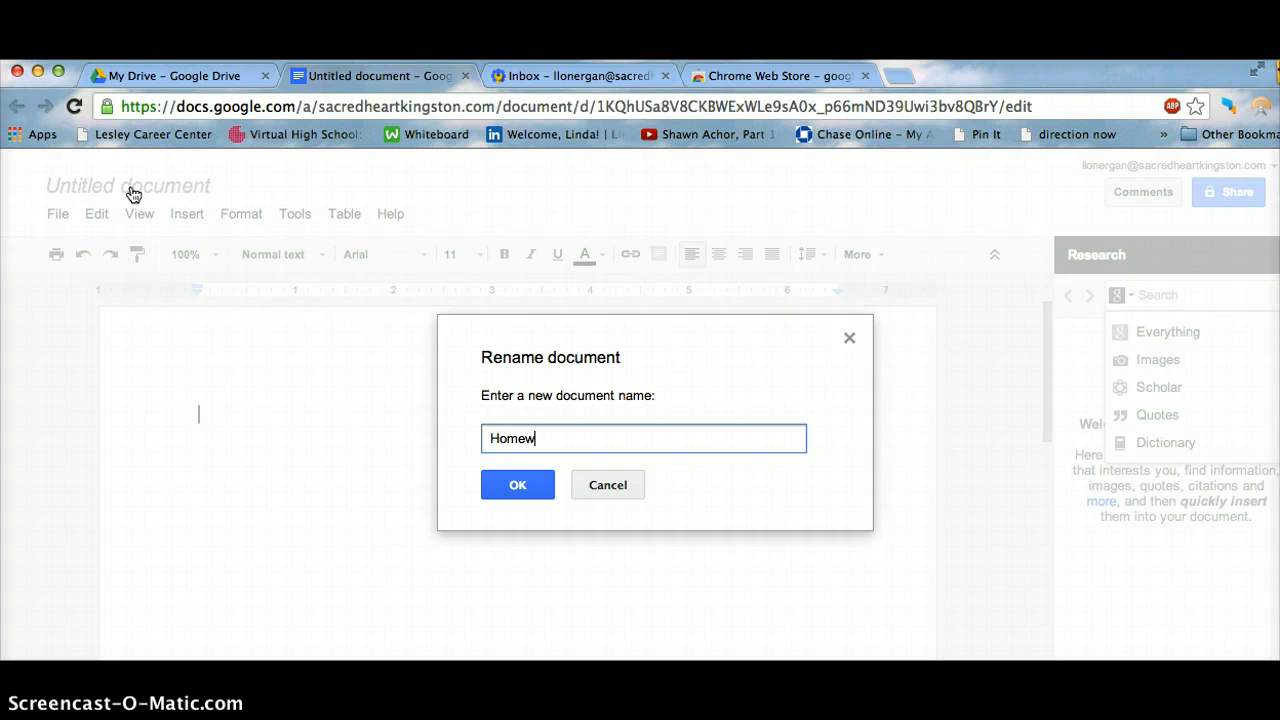
text(ork)
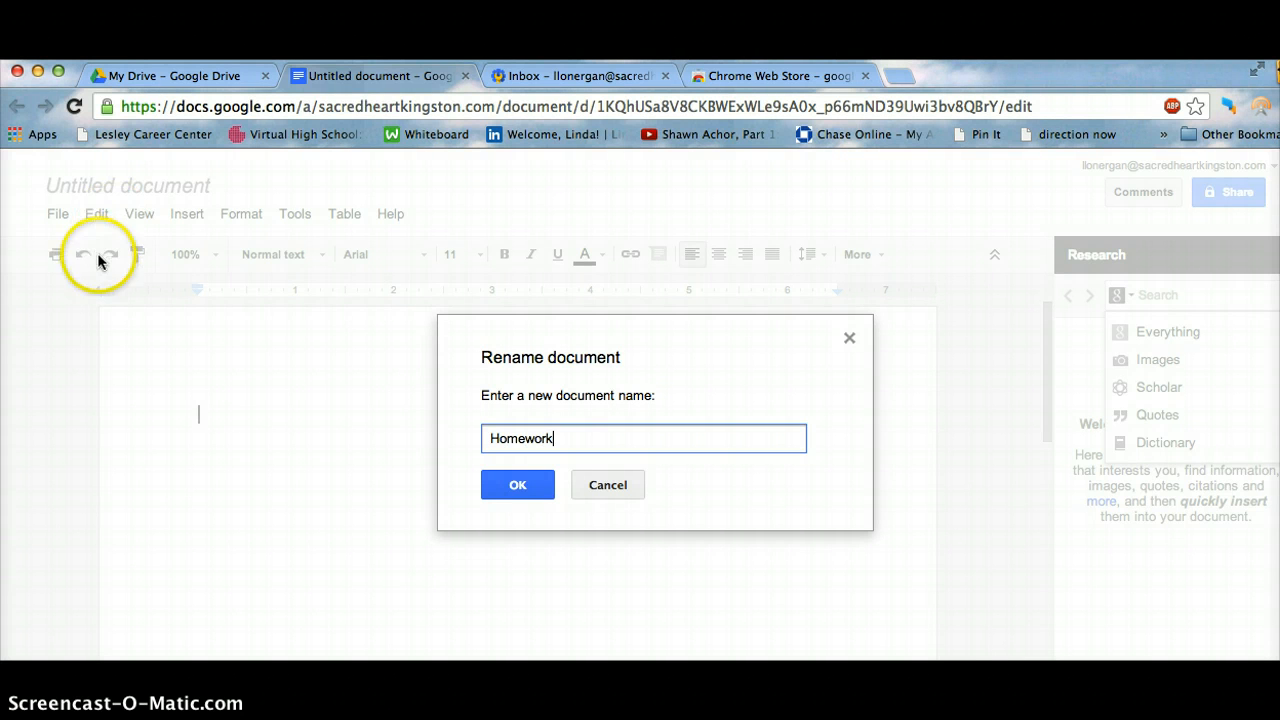
click(528, 492)
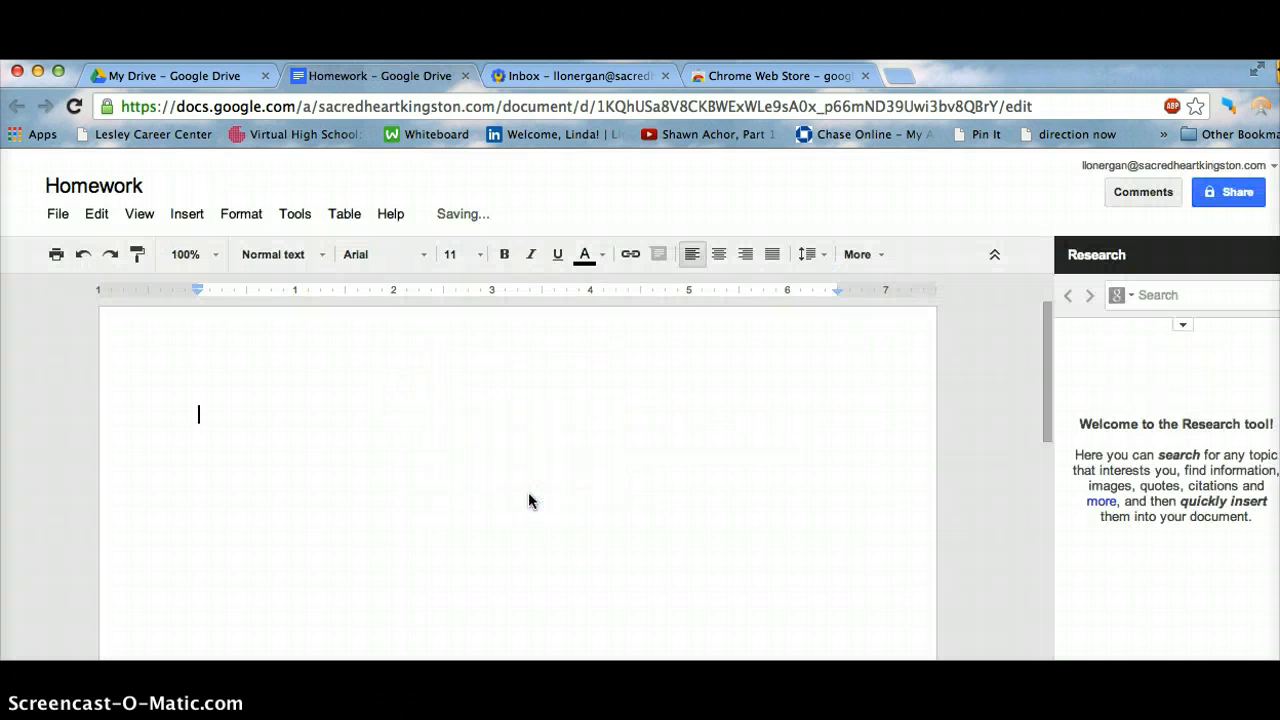
click(298, 429)
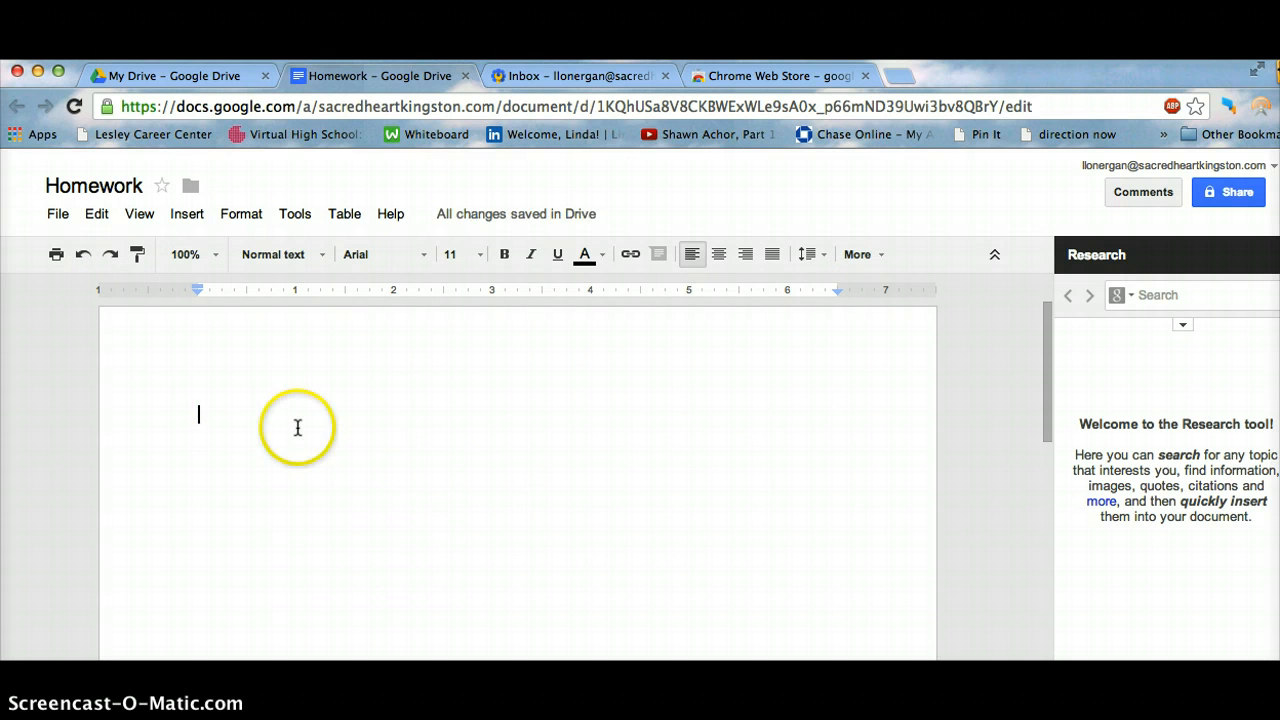
Review the paragraph styles, fonts and font sizes available for the document text
click(165, 331)
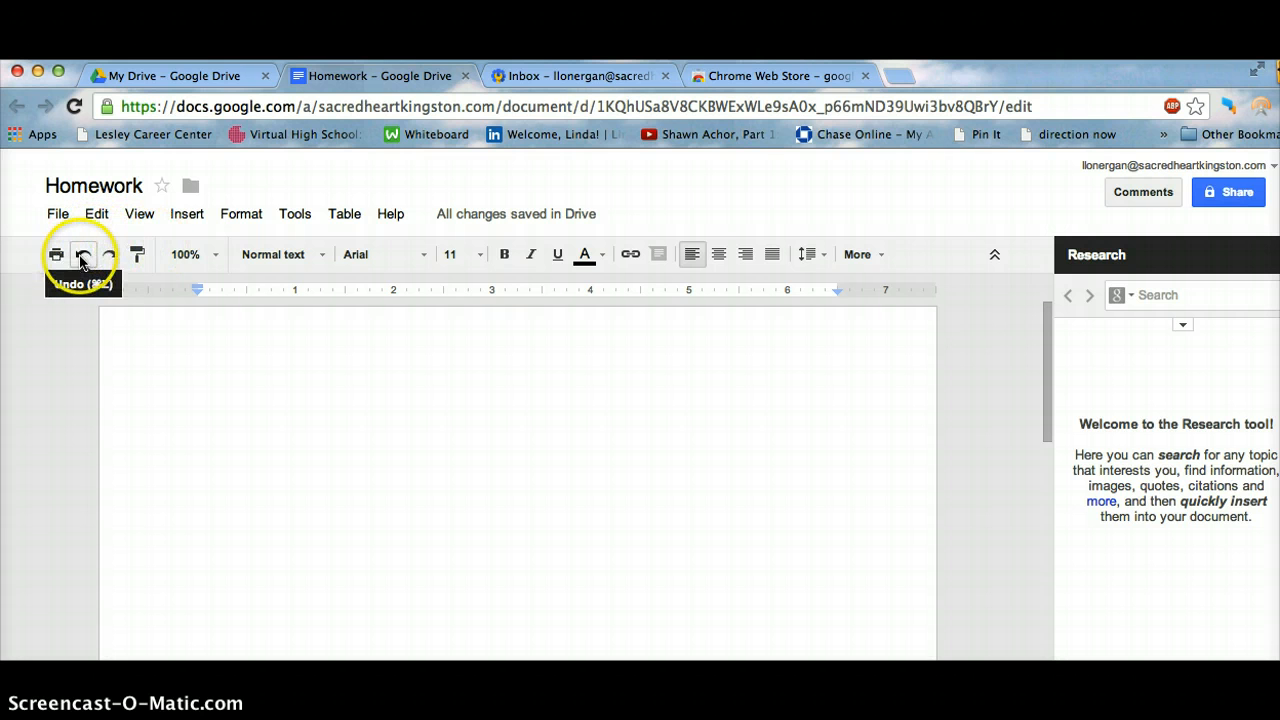
click(136, 255)
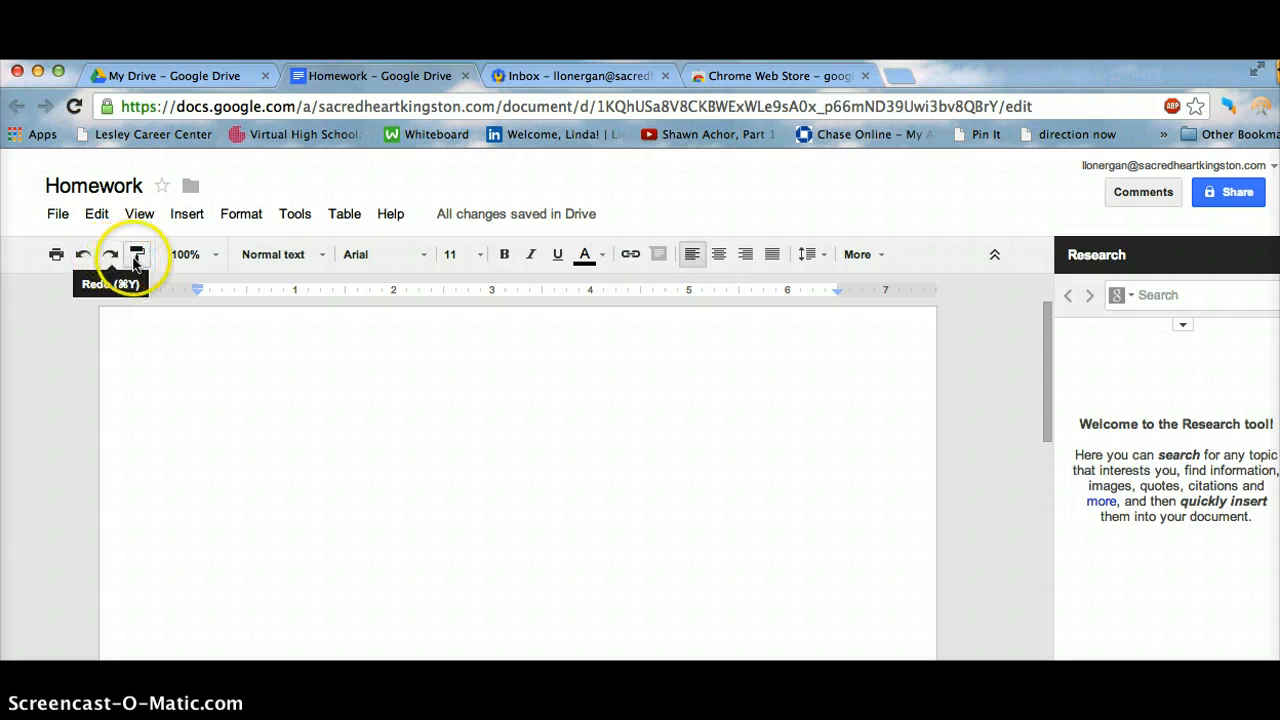
click(136, 258)
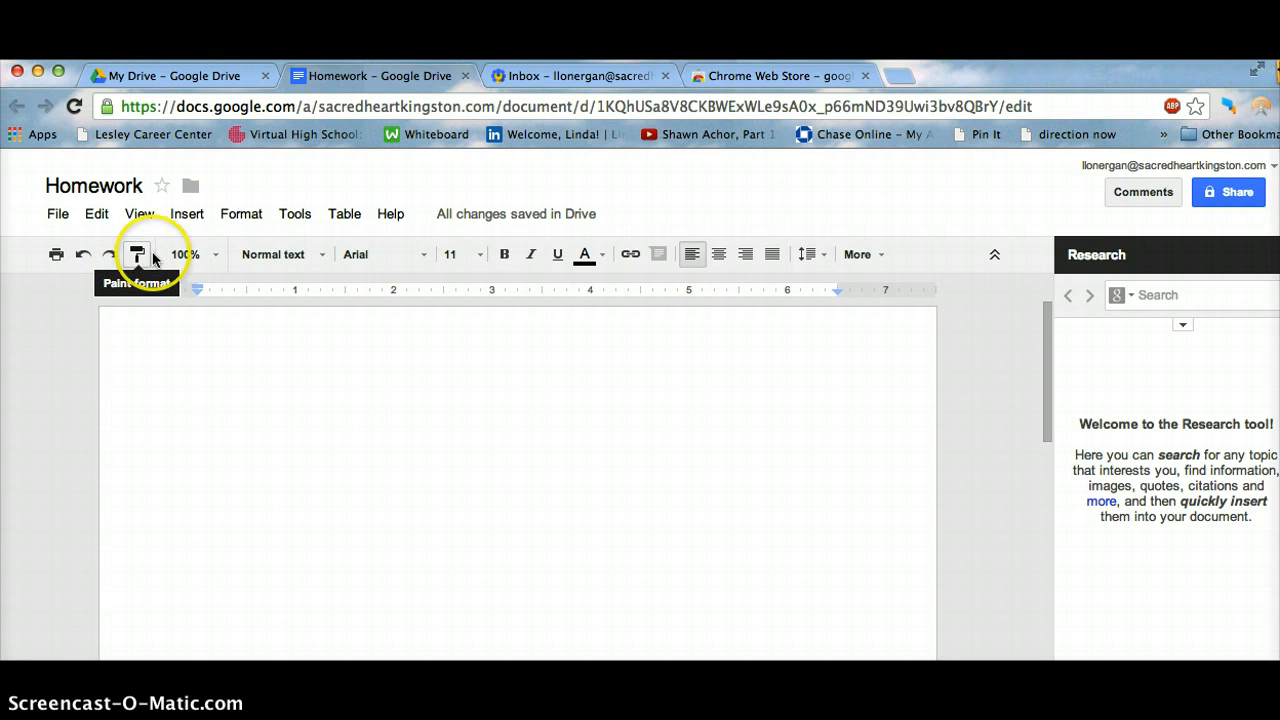
click(321, 254)
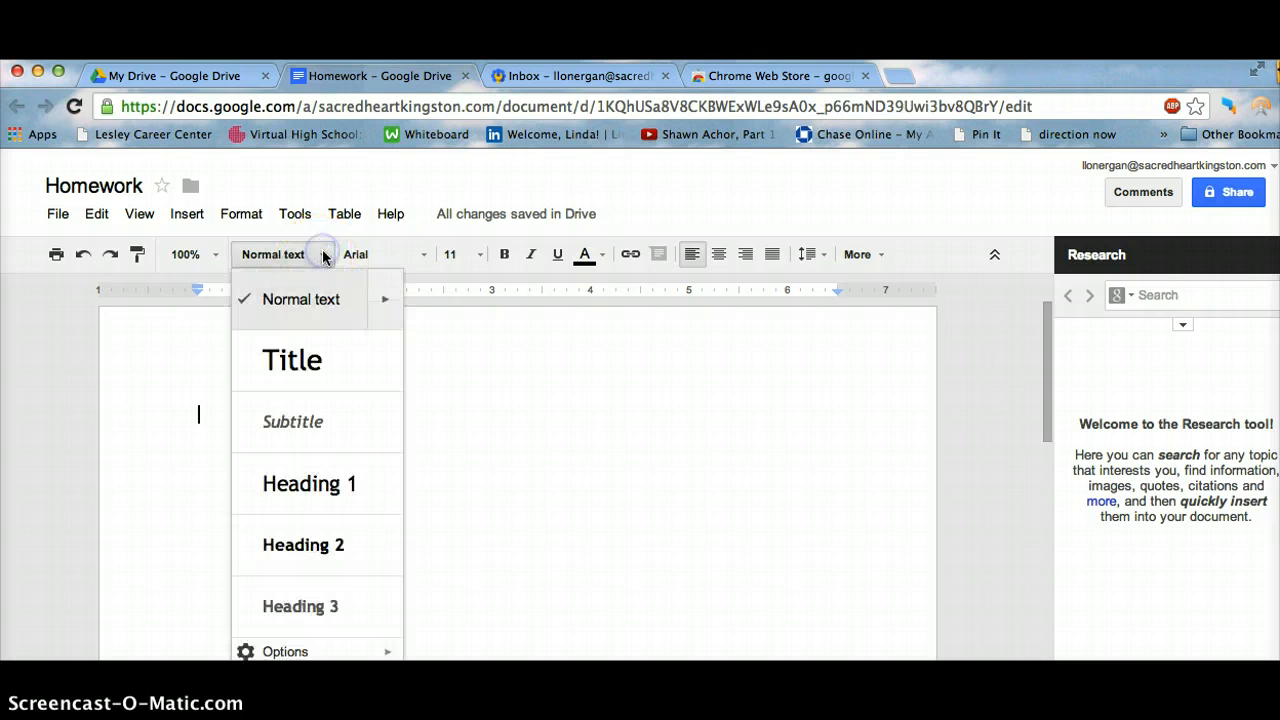
click(424, 254)
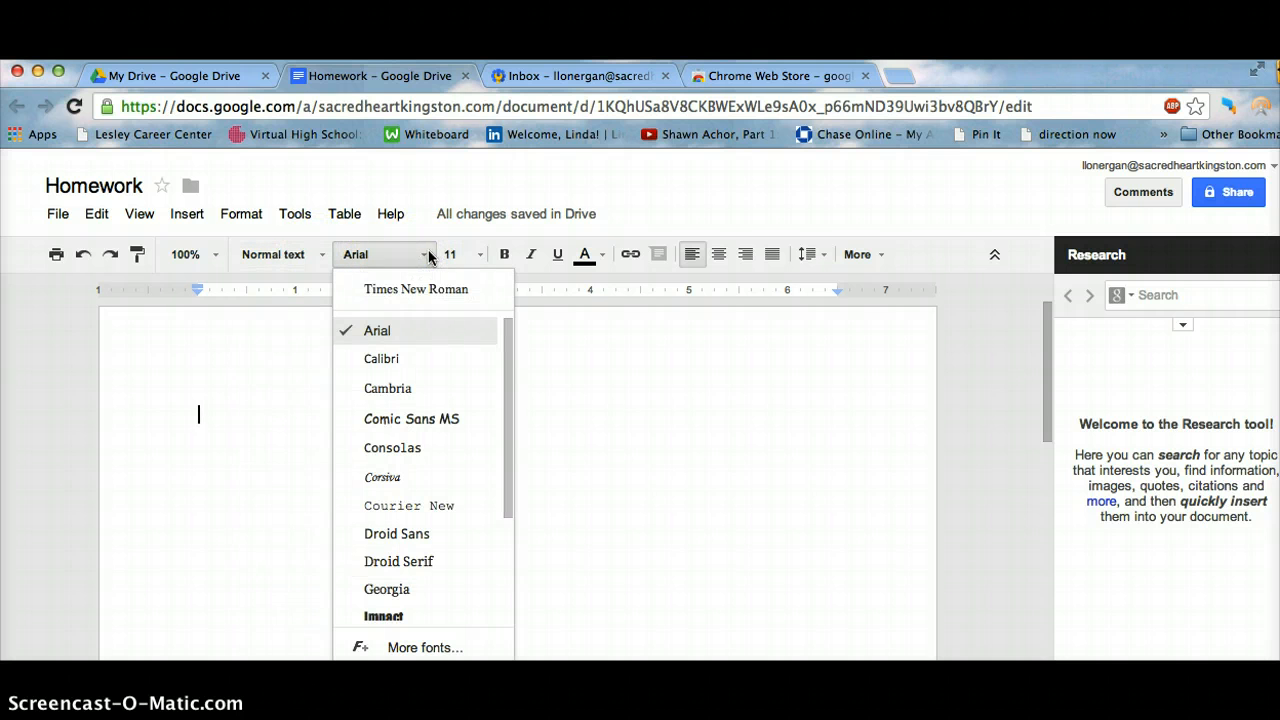
click(480, 256)
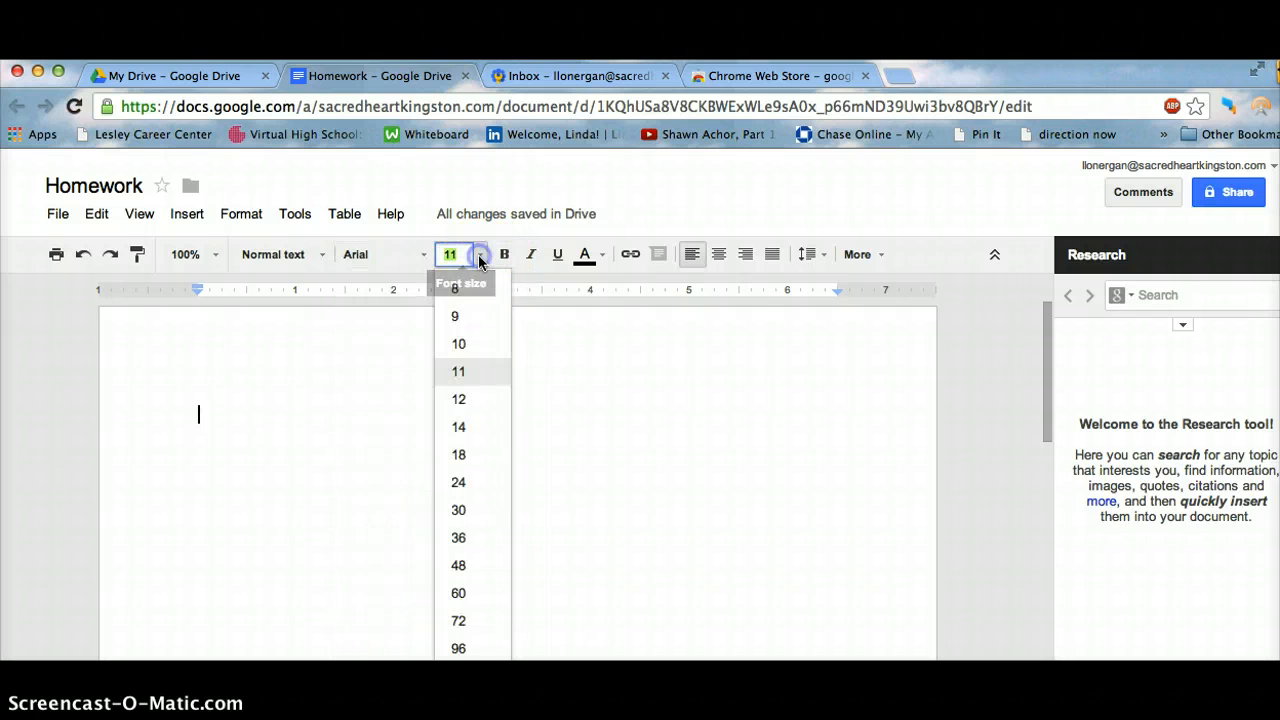
Turn on bold, italic and underline for the text at the cursor on the blank page
click(502, 256)
click(531, 256)
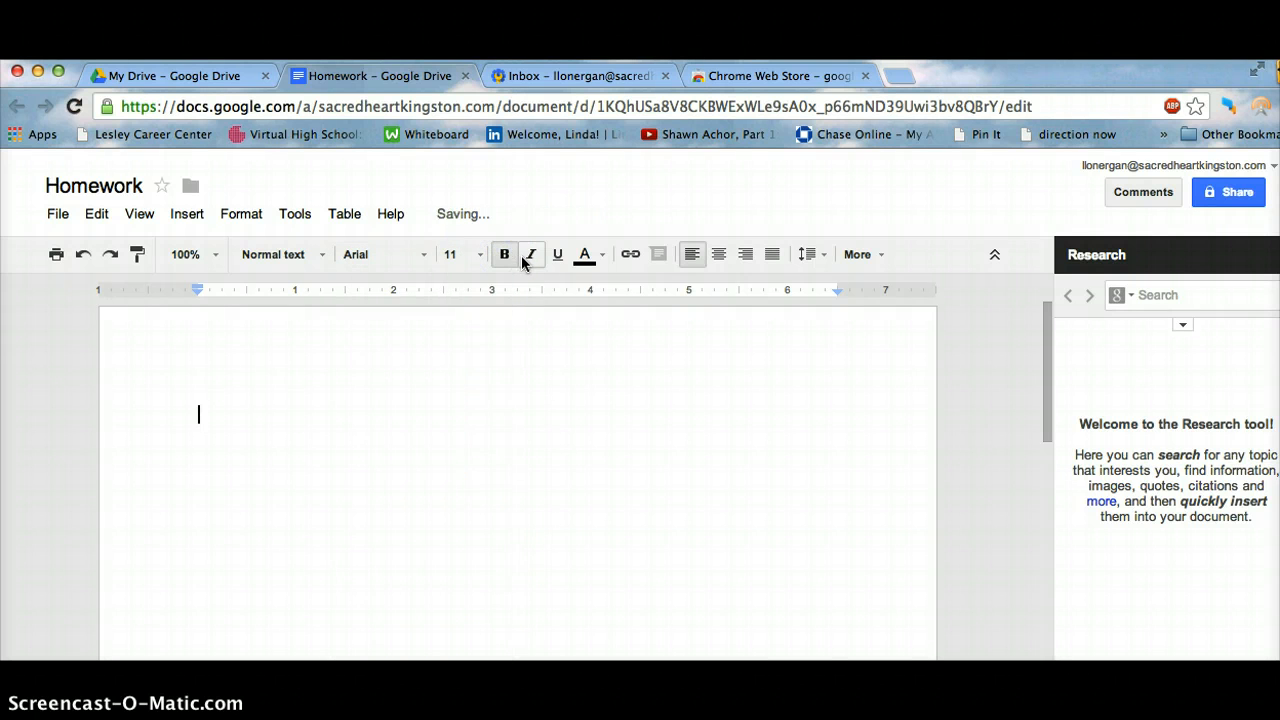
click(556, 256)
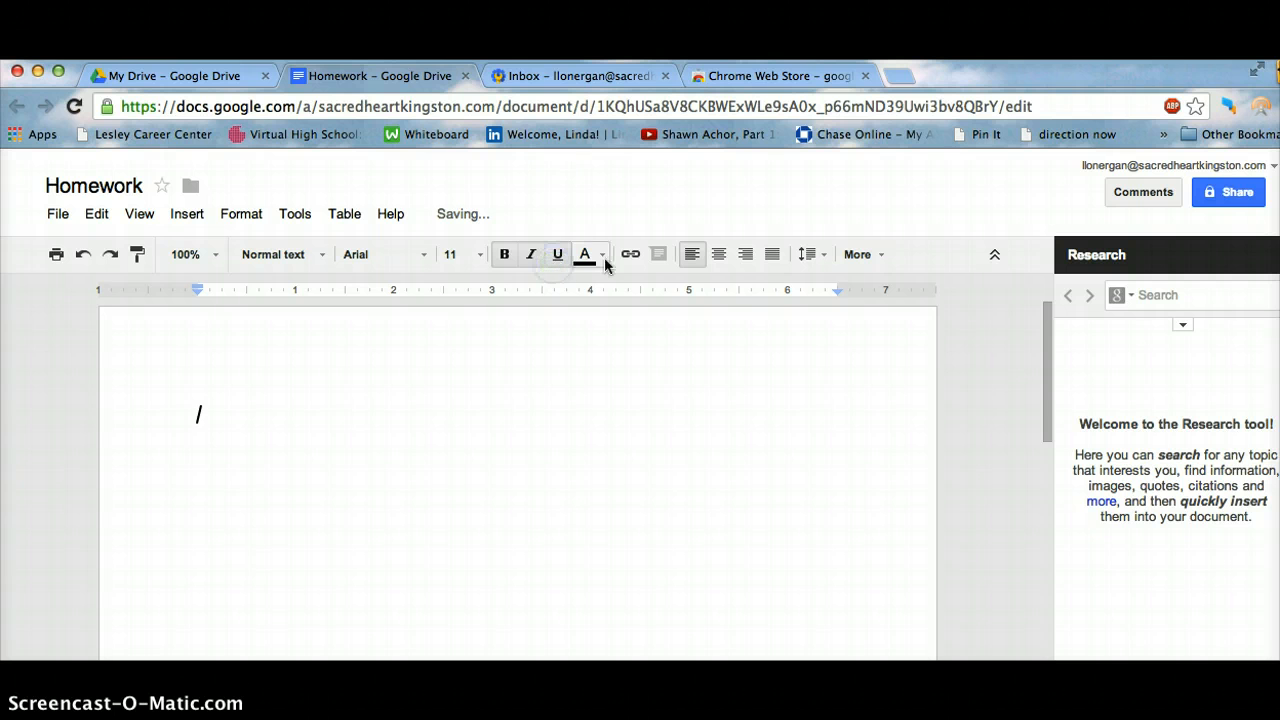
Review the text colour palette, the link fields, and the additional list and indent formatting options
click(601, 258)
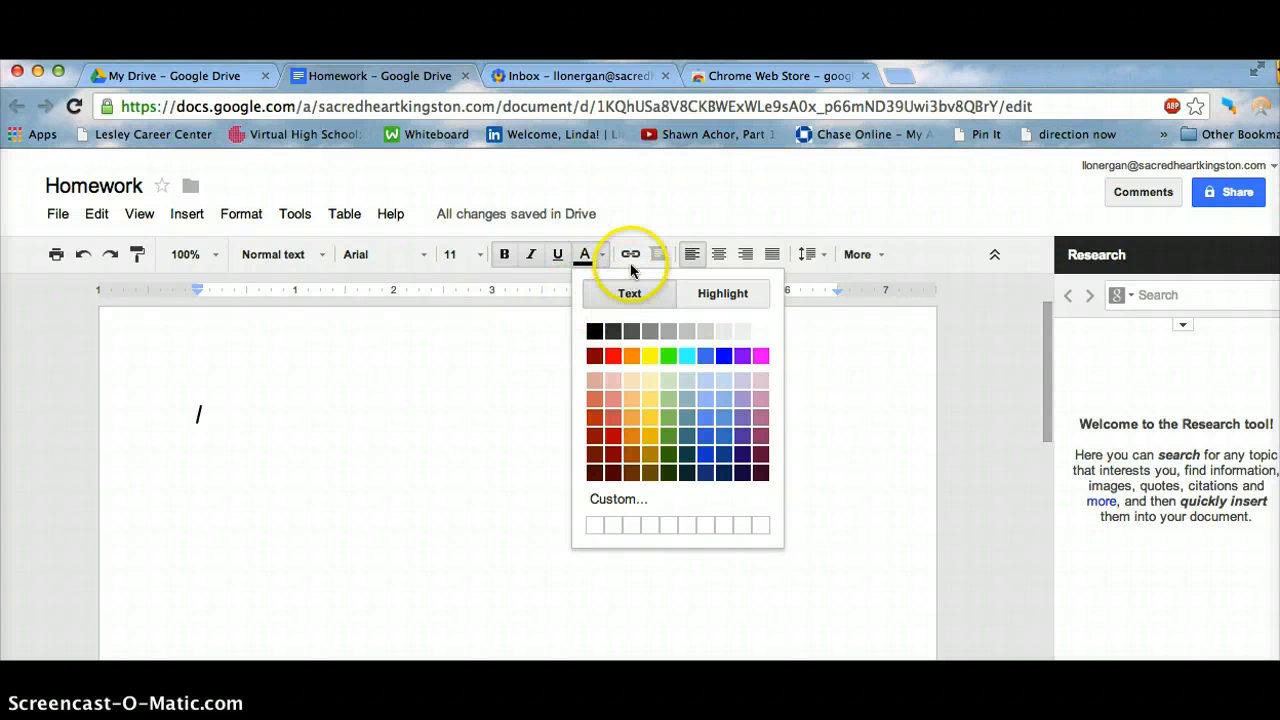
click(631, 256)
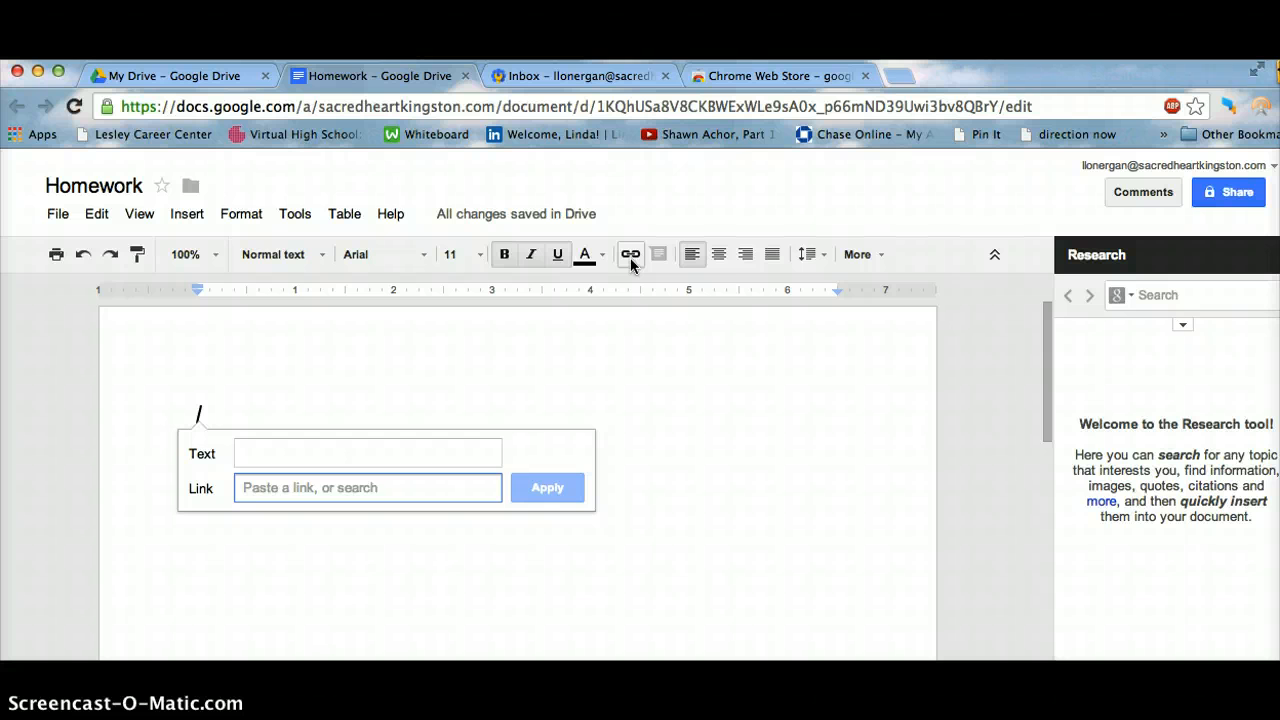
click(659, 256)
click(659, 258)
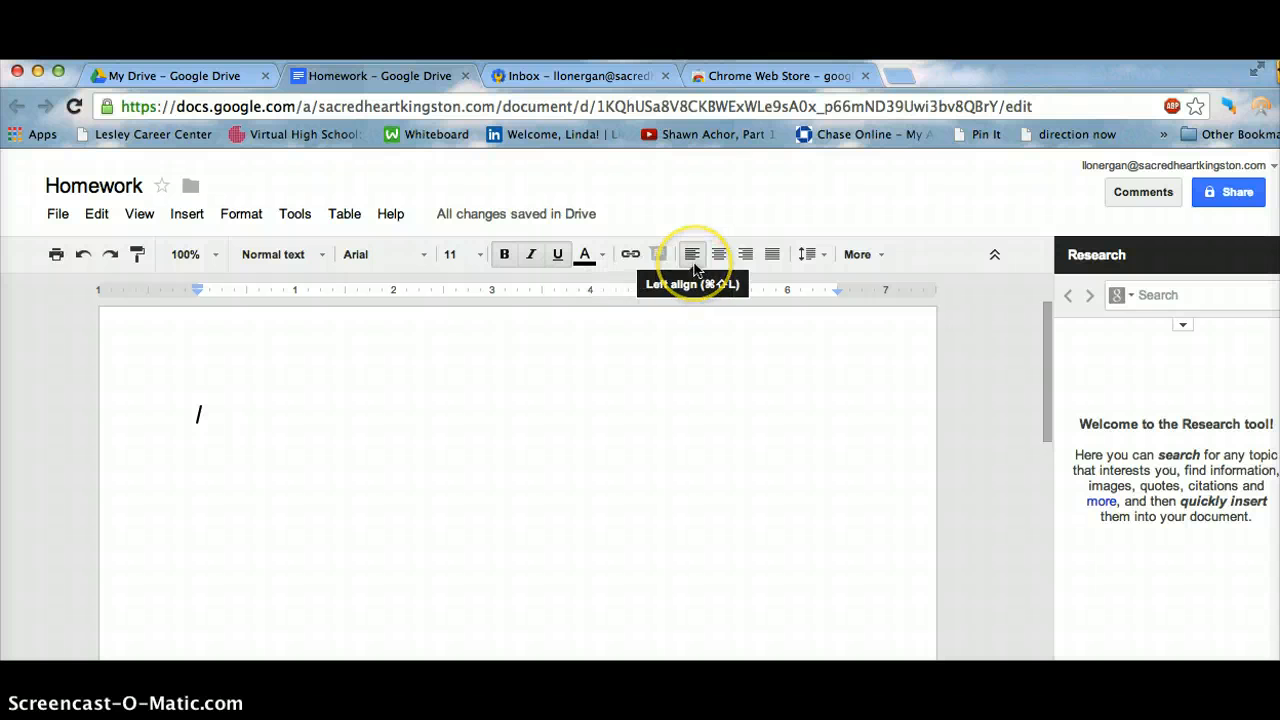
click(879, 257)
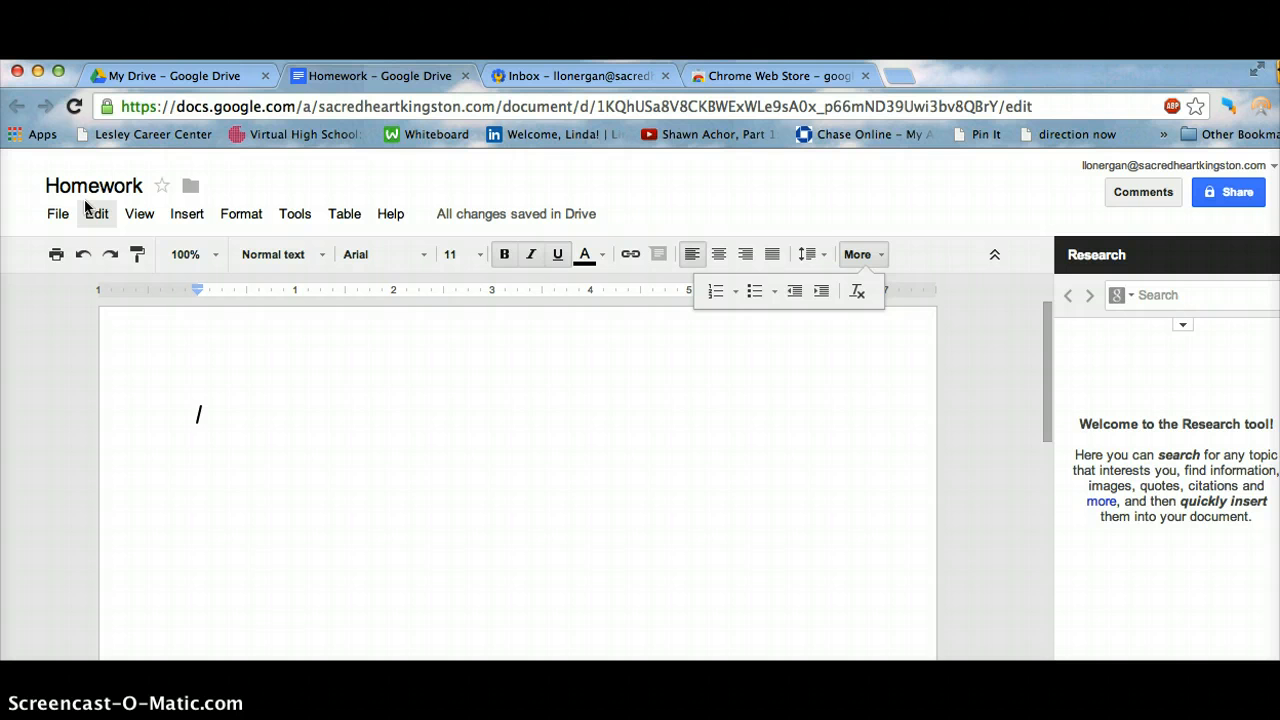
Review the document's insert, format and tools commands, and go to the Research tool's search
click(172, 217)
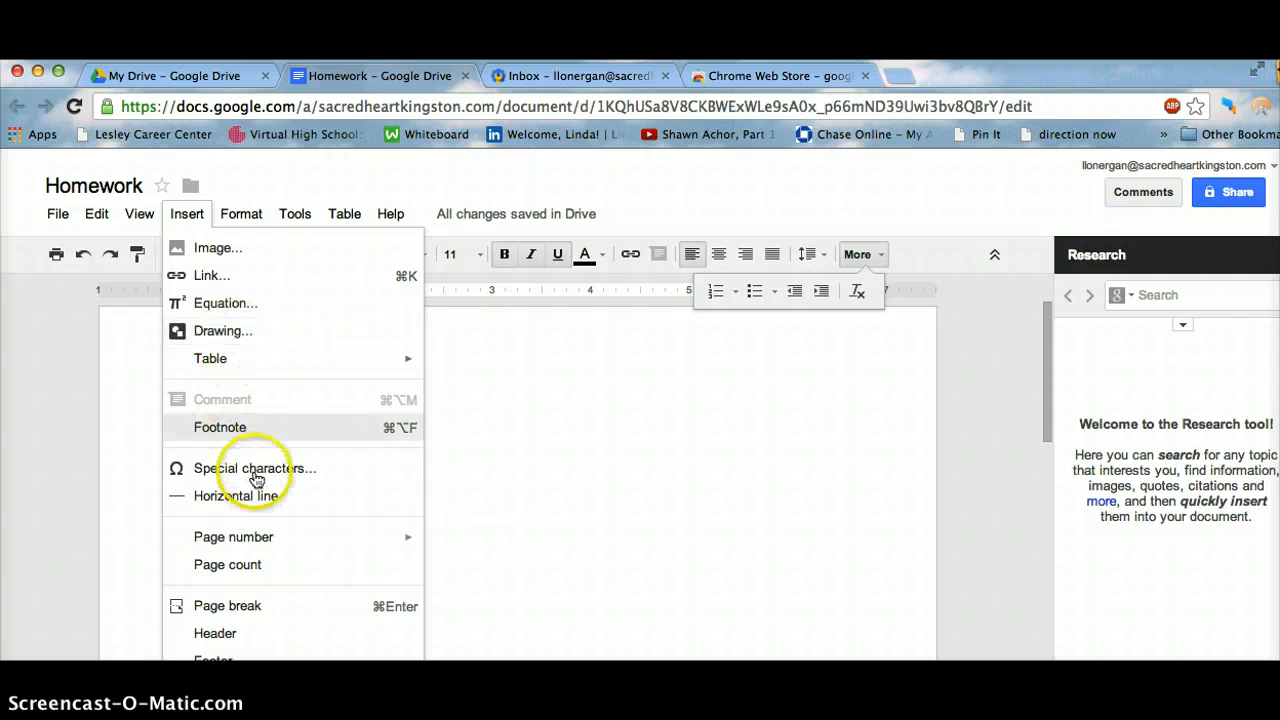
mouse_move(241, 228)
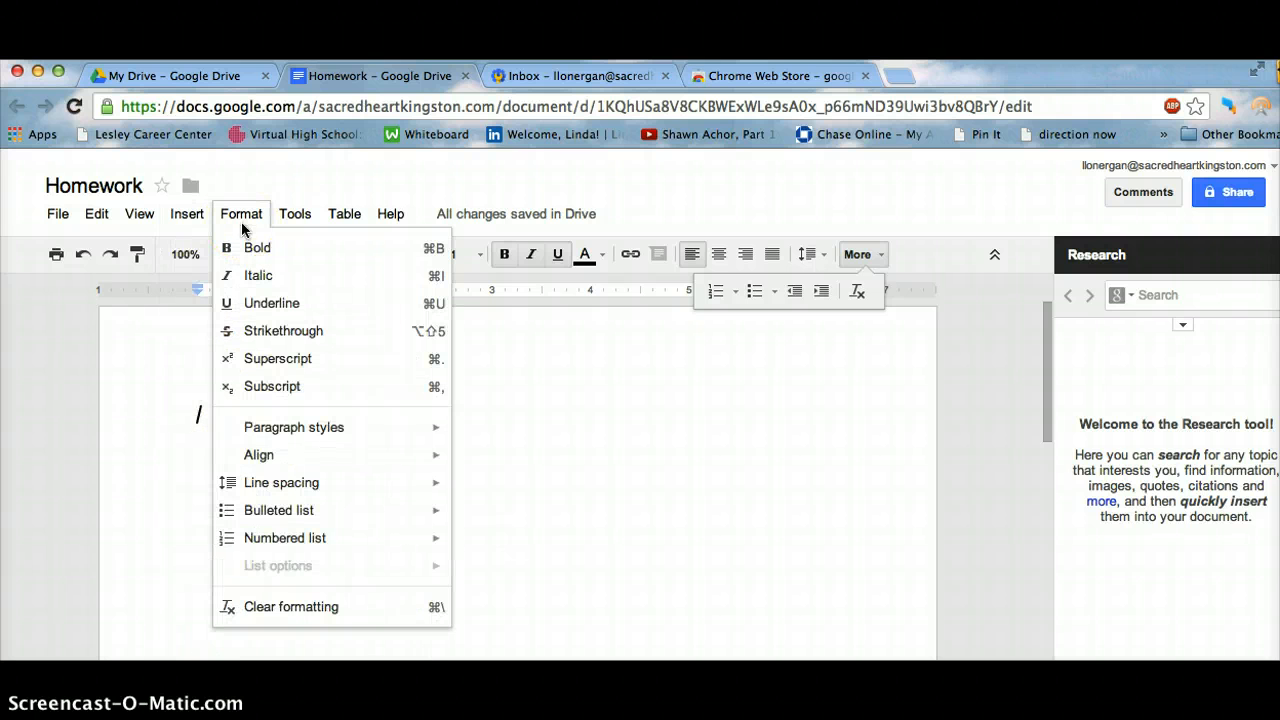
mouse_move(294, 224)
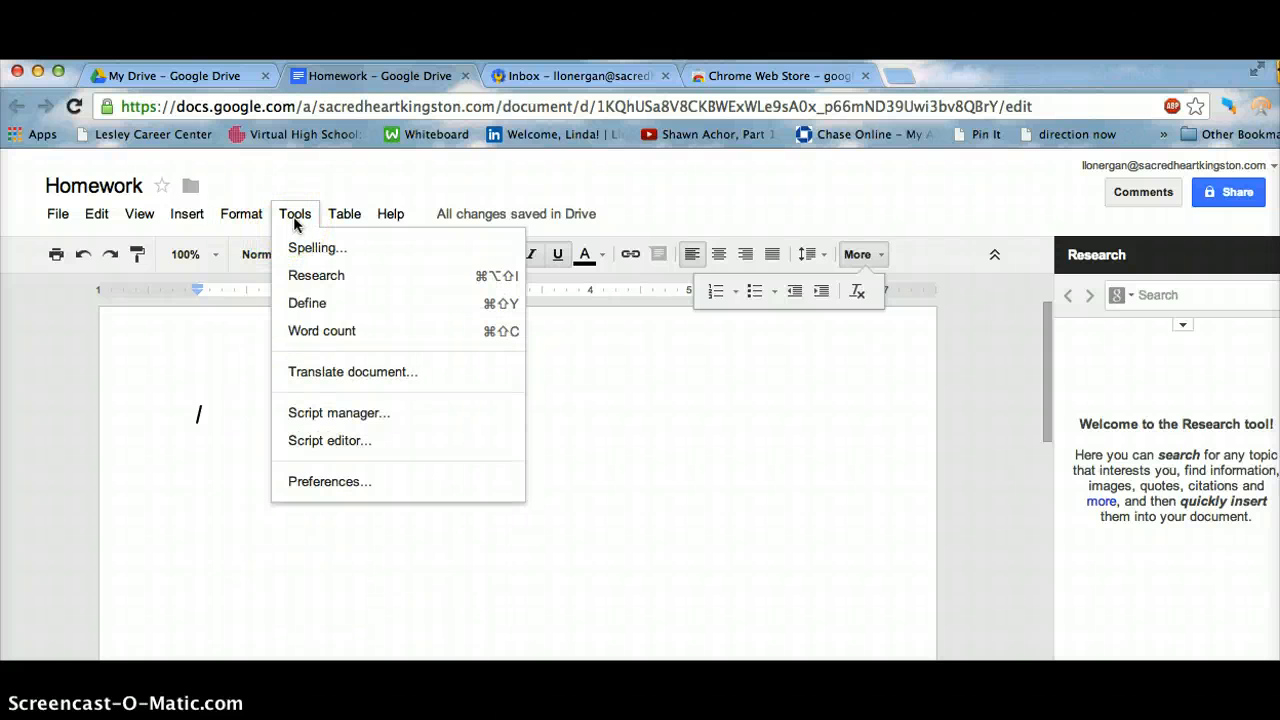
click(304, 258)
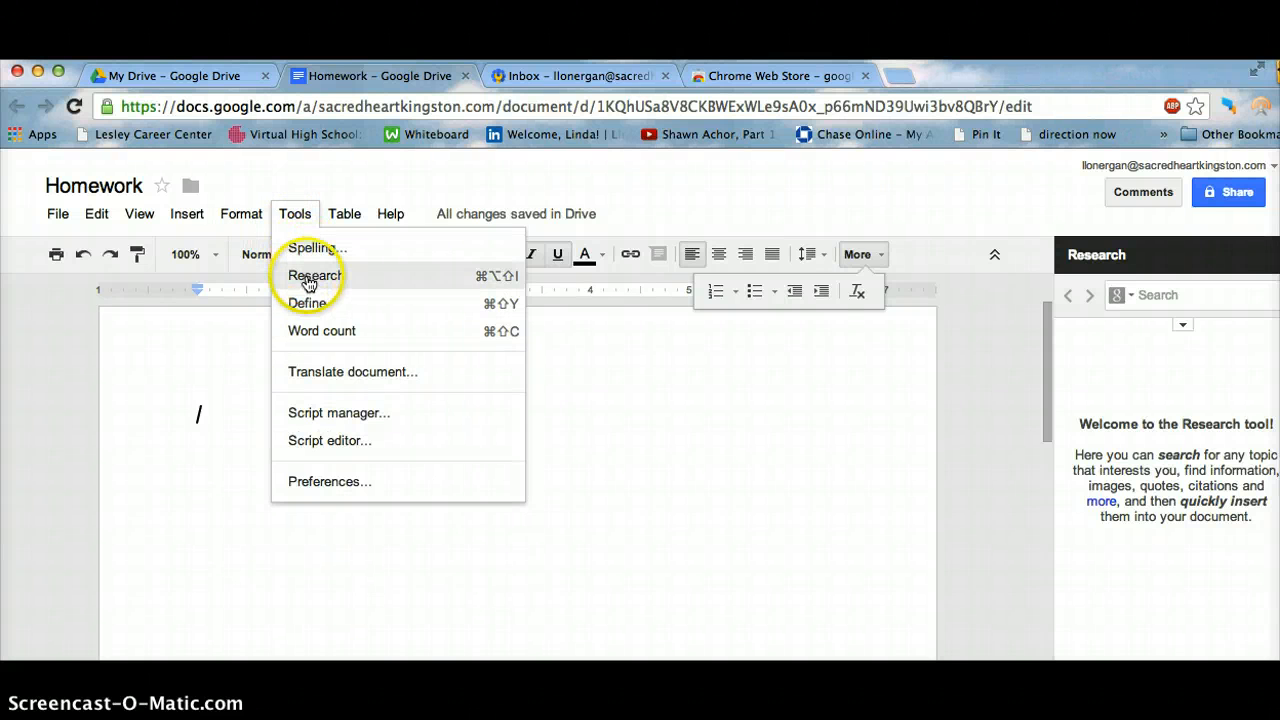
click(309, 282)
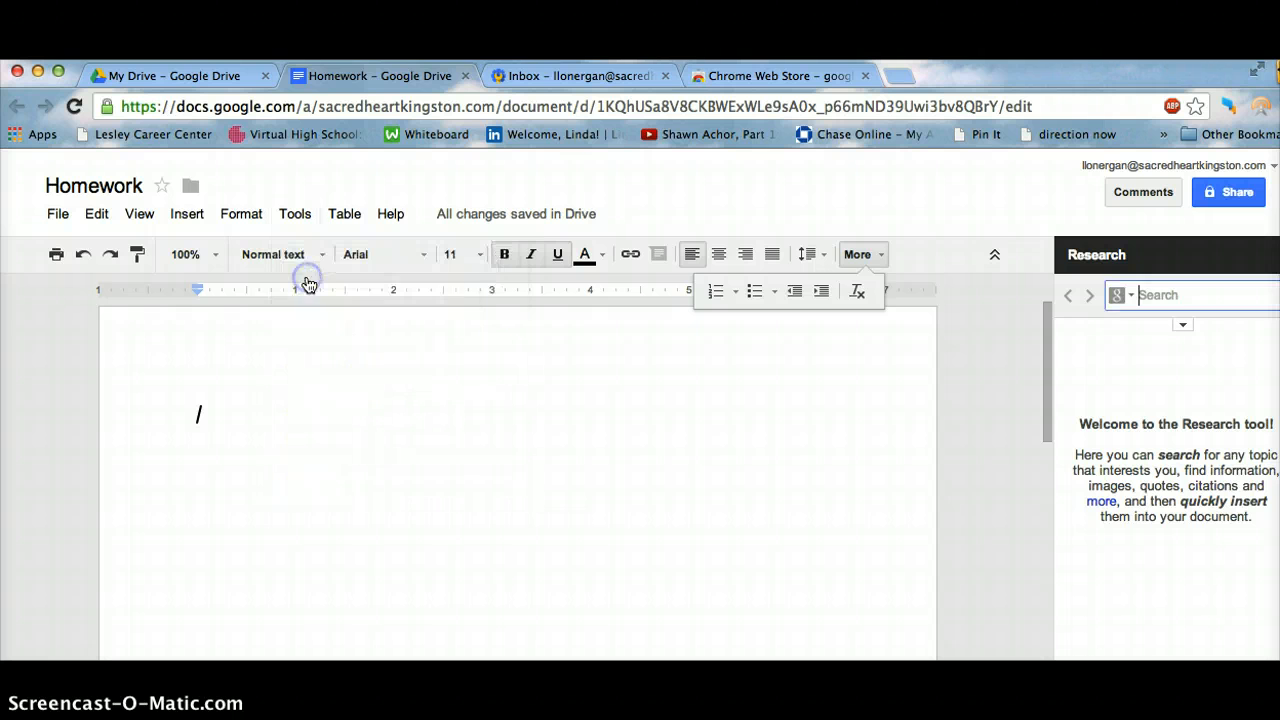
Show the Research tool's filter and citation settings, review its search types, and switch the search to Images
click(1182, 325)
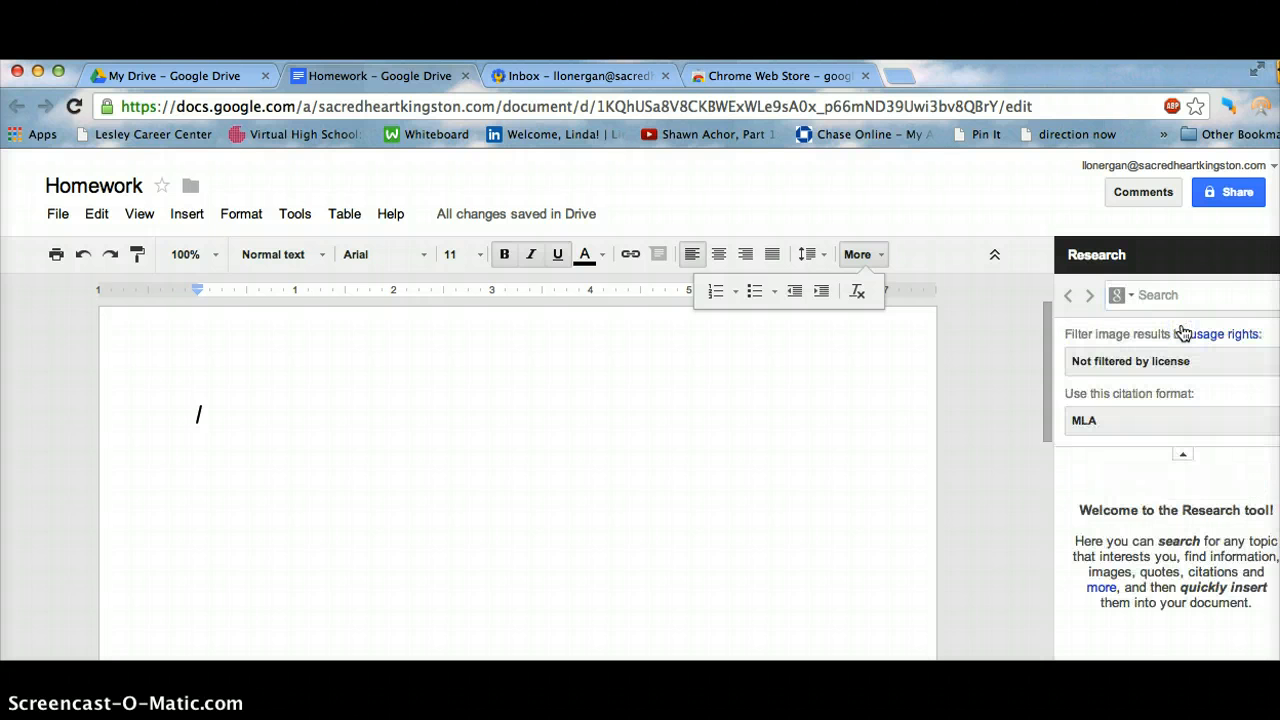
click(1124, 296)
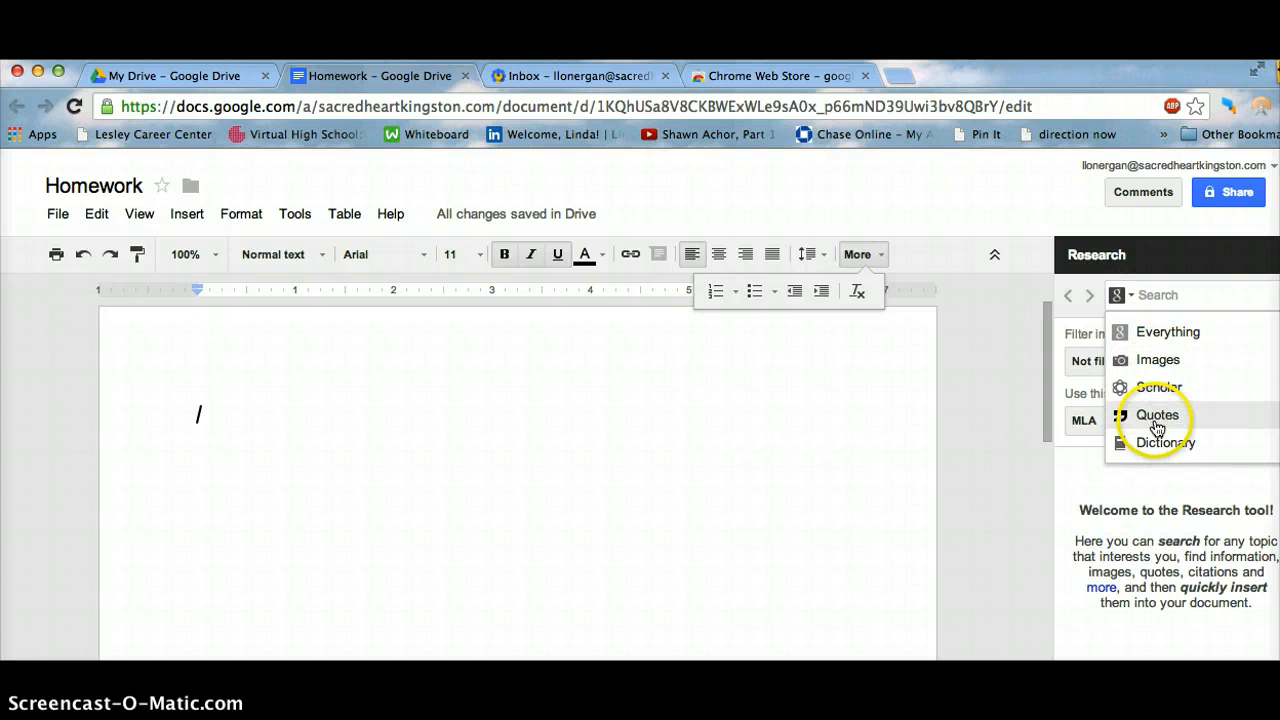
click(1158, 360)
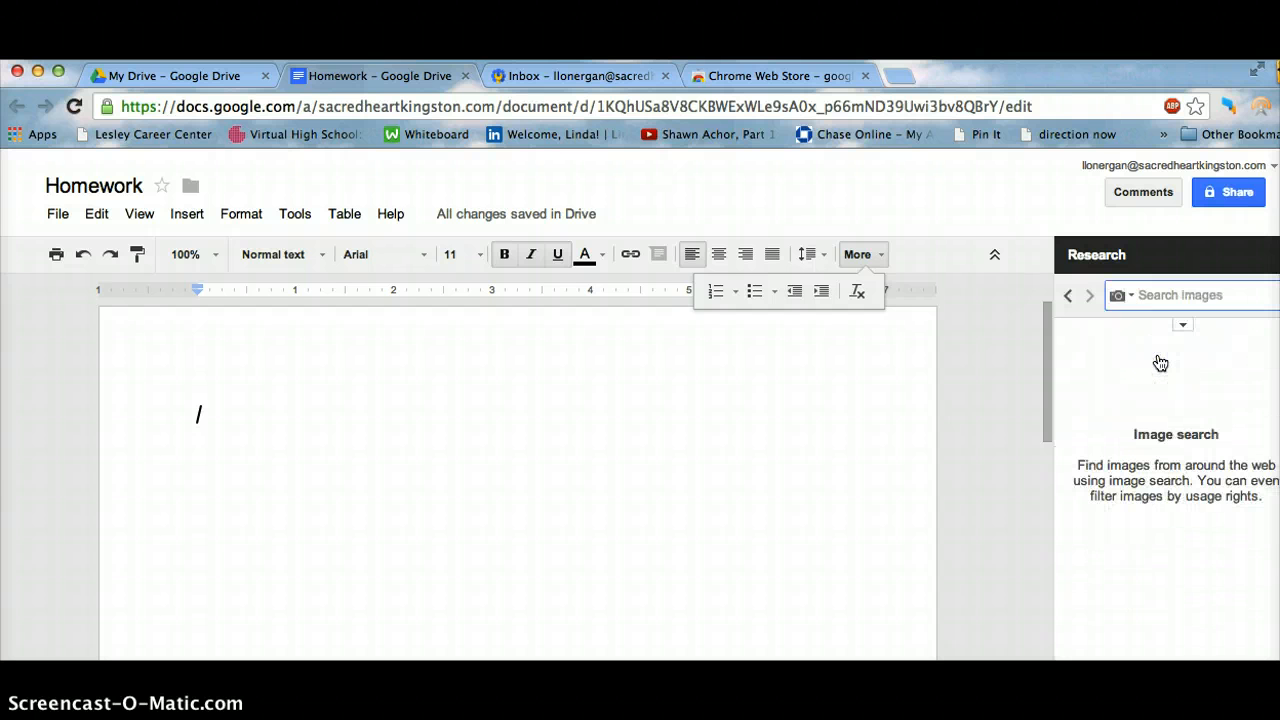
Filter image results to those free to use, share or modify, and collapse the Research settings
click(1183, 325)
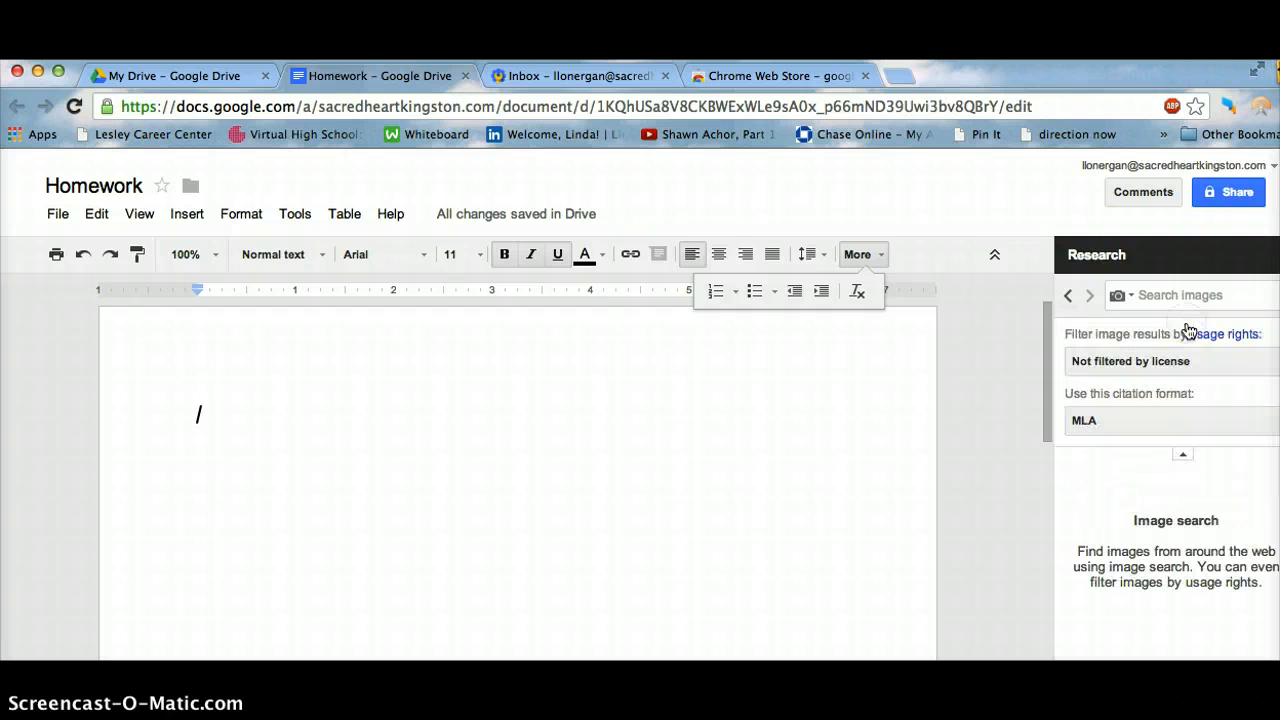
click(1184, 362)
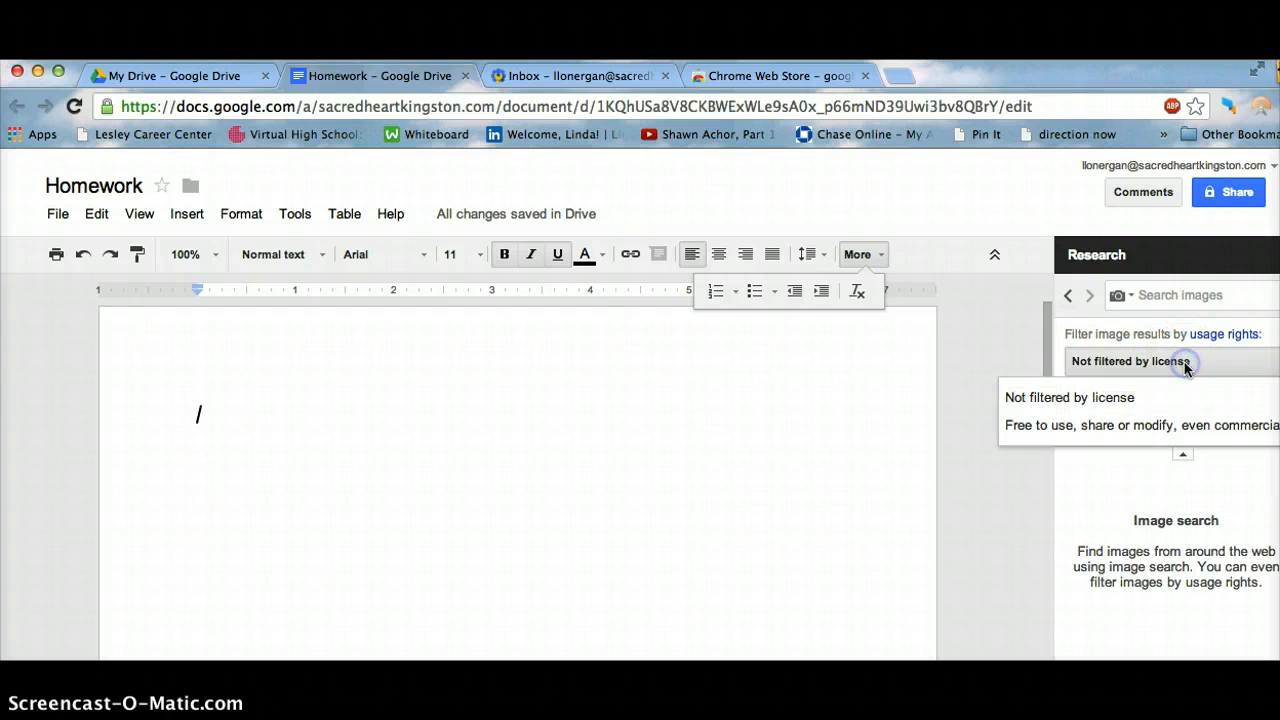
click(1163, 437)
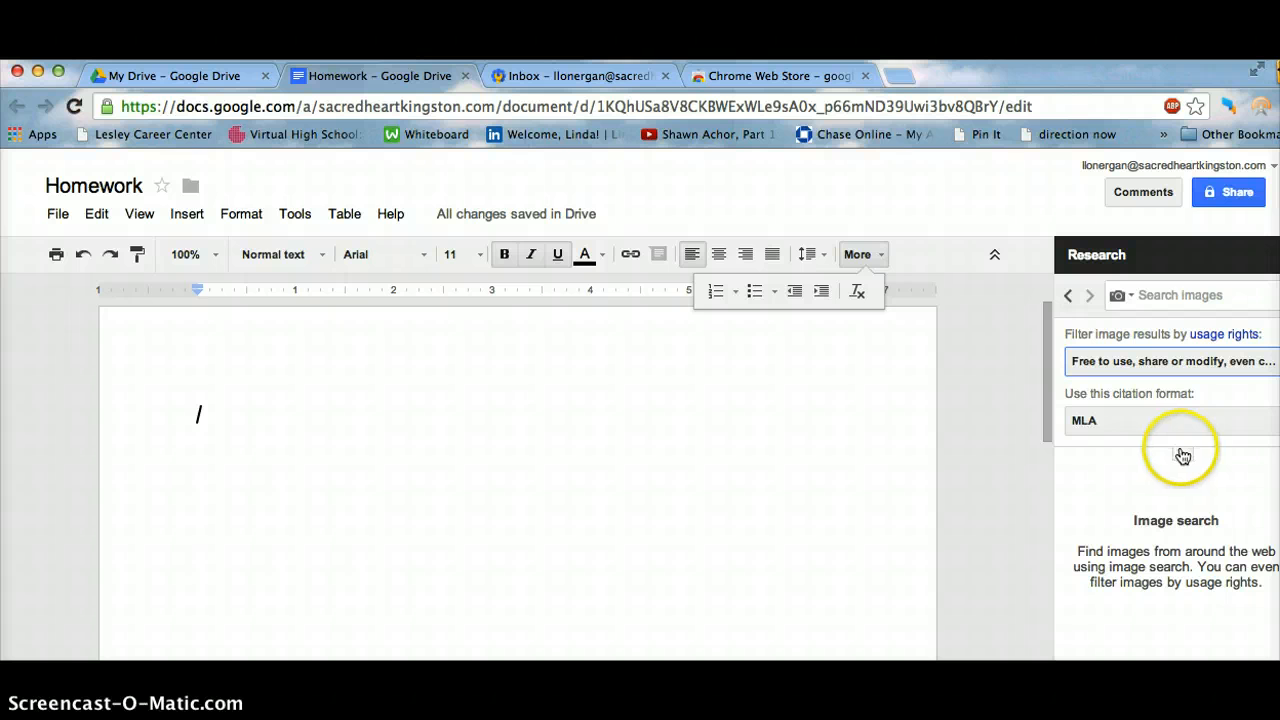
click(1182, 456)
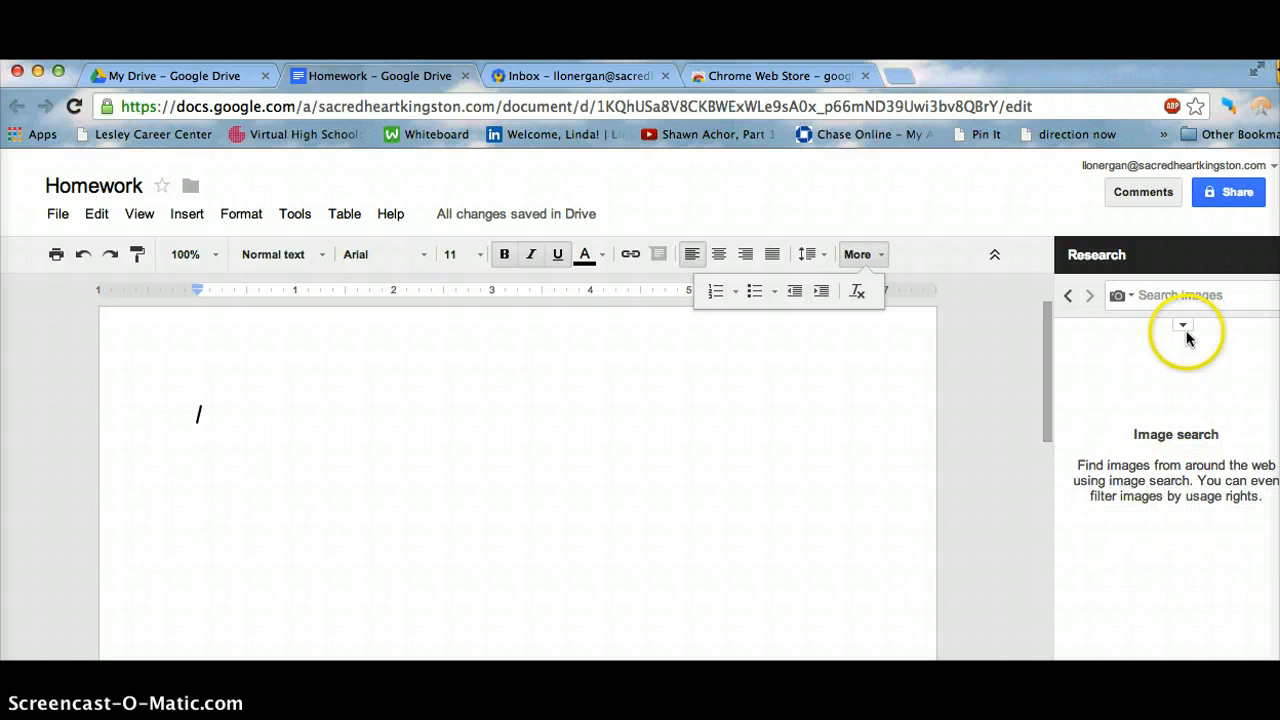
Examine the citation formats MLA, APA and Chicago in the Research settings, and close the list without changing it
click(1183, 327)
click(1145, 424)
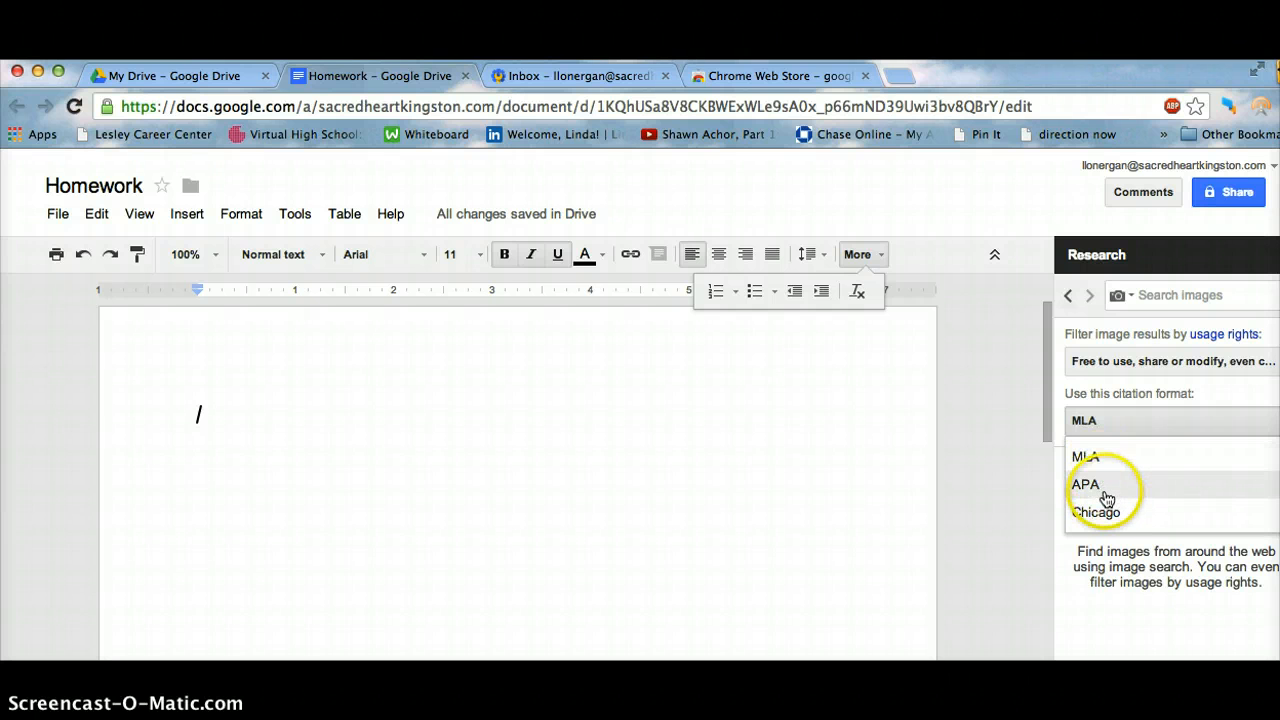
click(1036, 487)
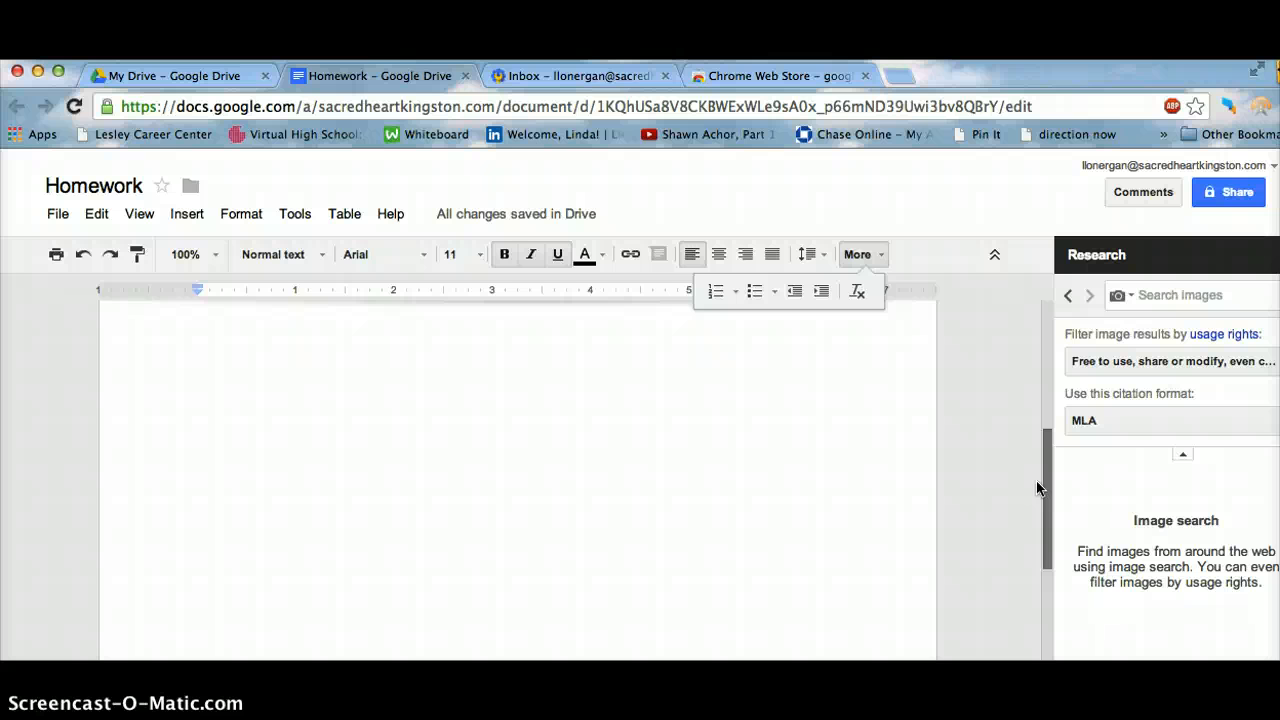
Enter "ABC" on the page and set the text colour at the cursor to orange
click(206, 410)
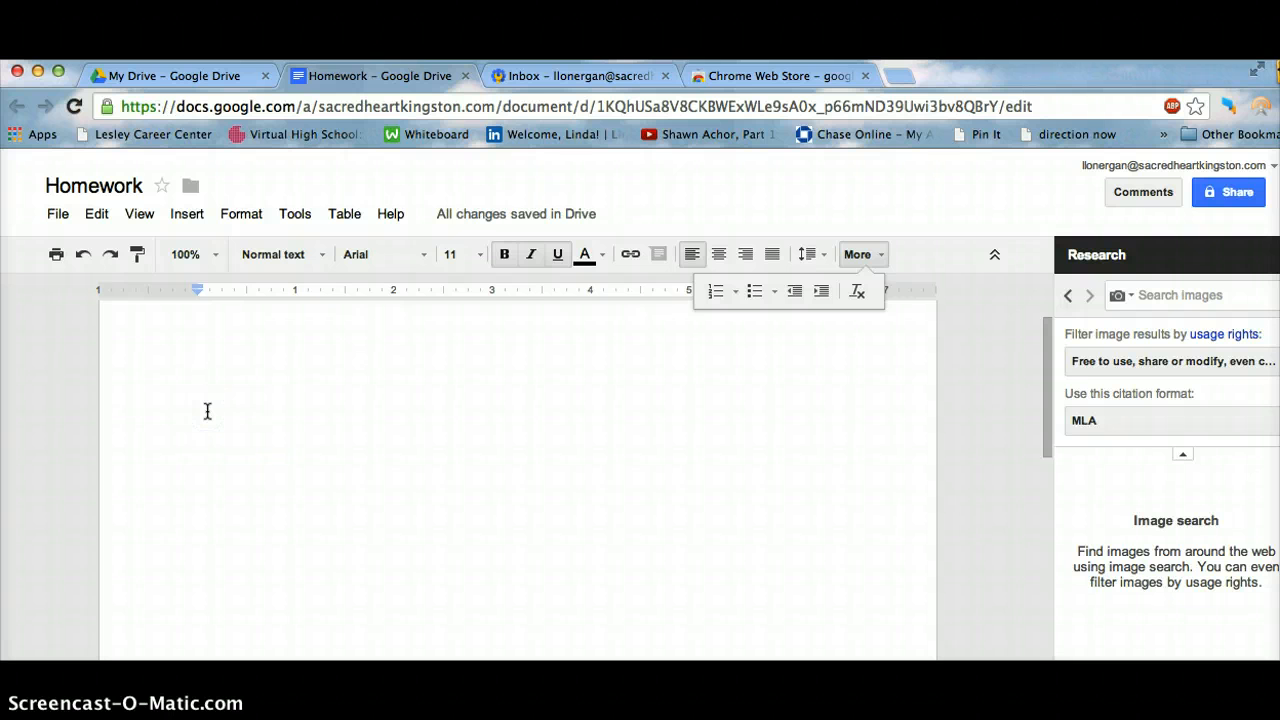
text(ABC)
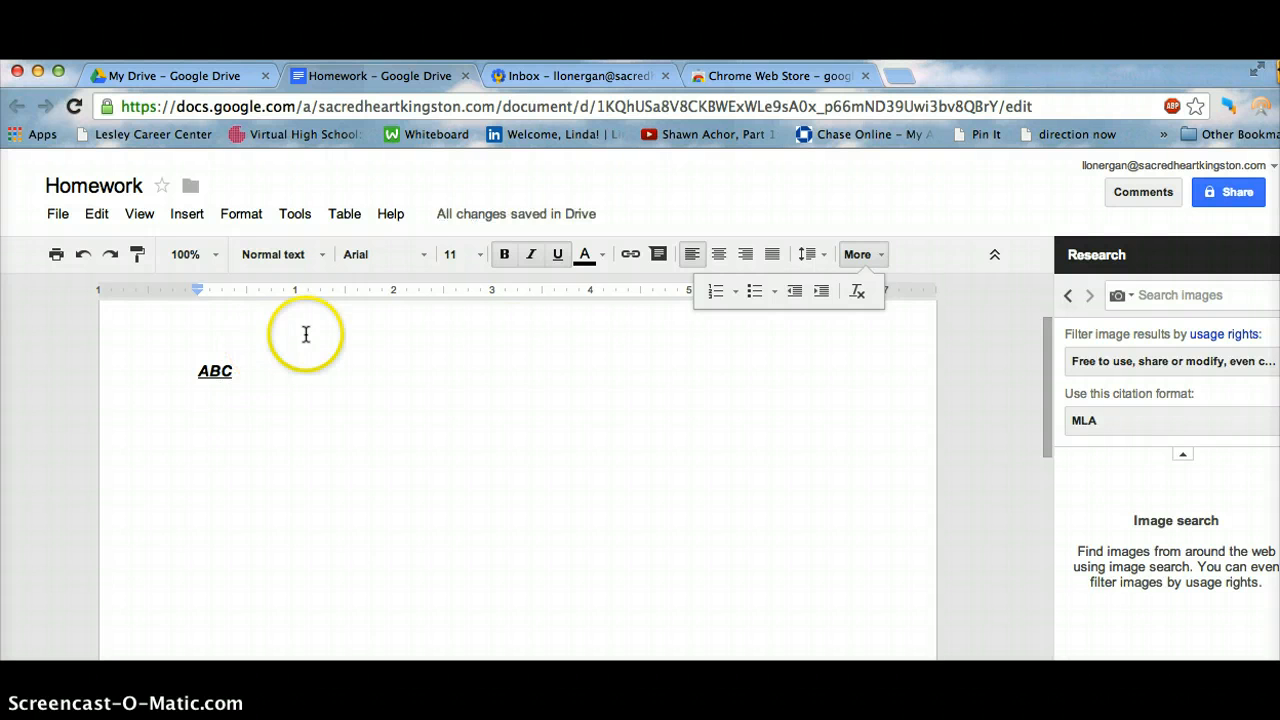
click(587, 256)
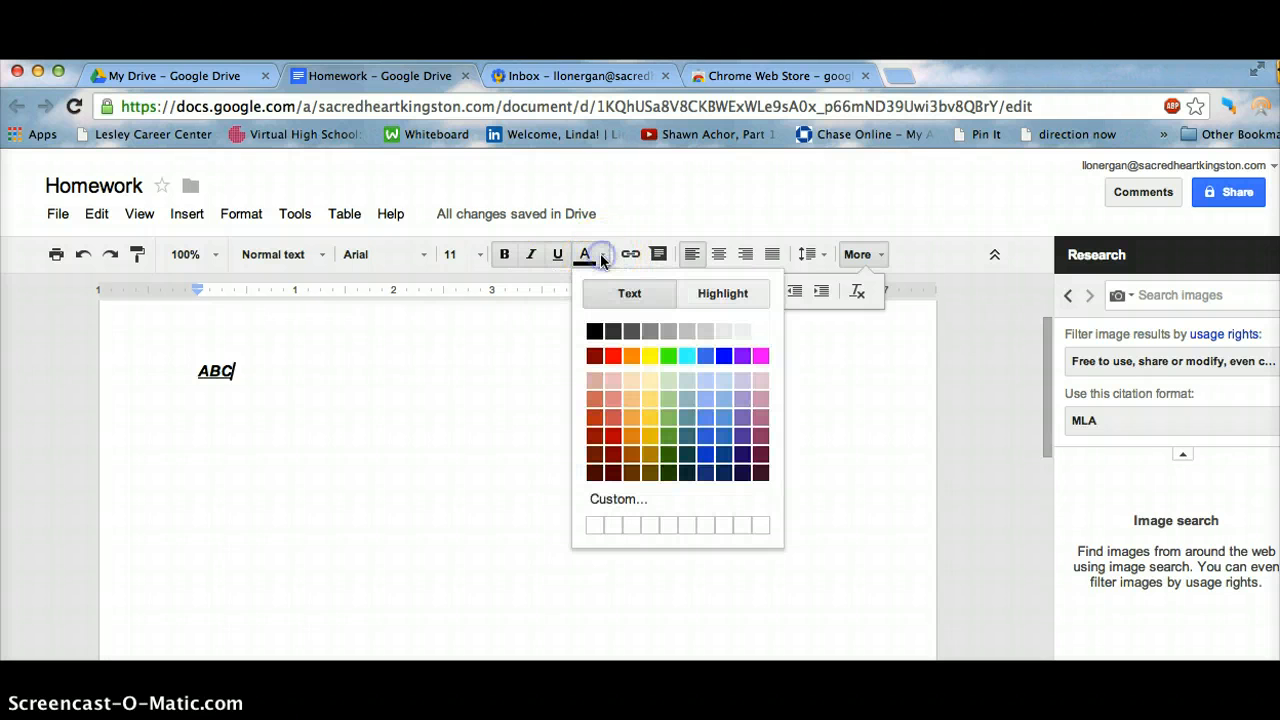
click(631, 356)
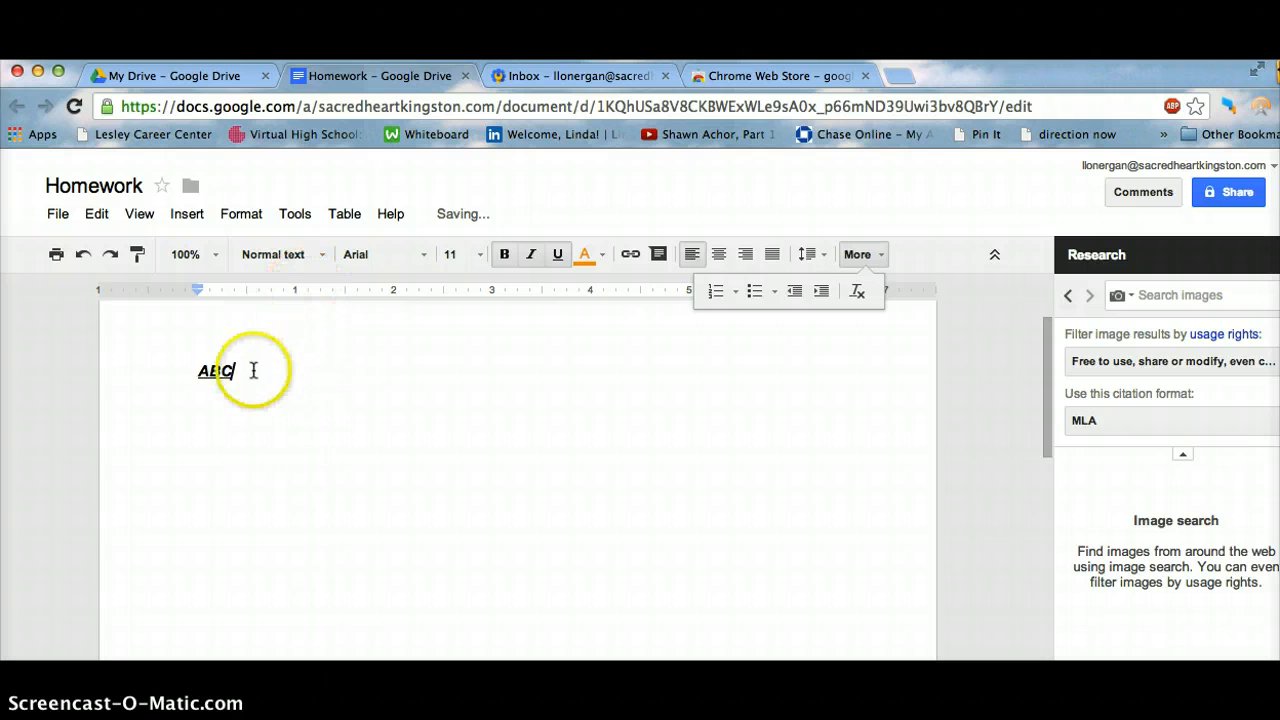
Select the text "ABC", change its colour to orange, and deselect it
drag(244, 371, 163, 367)
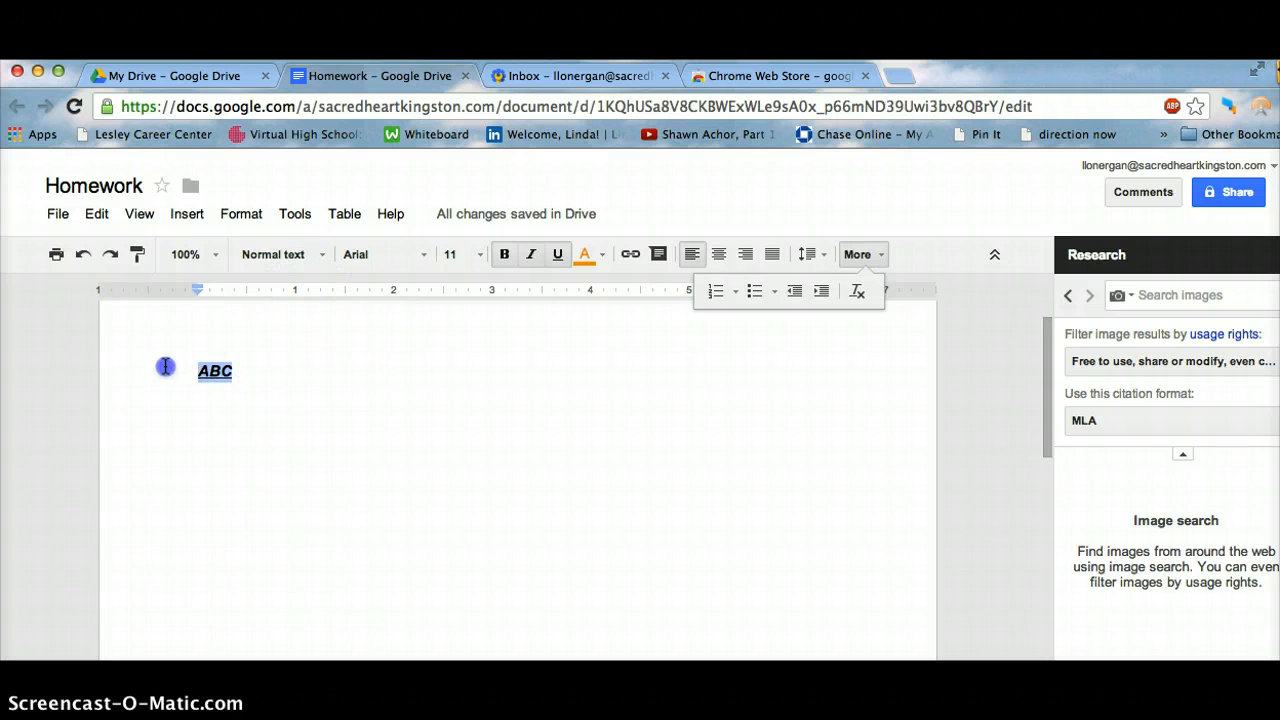
click(587, 256)
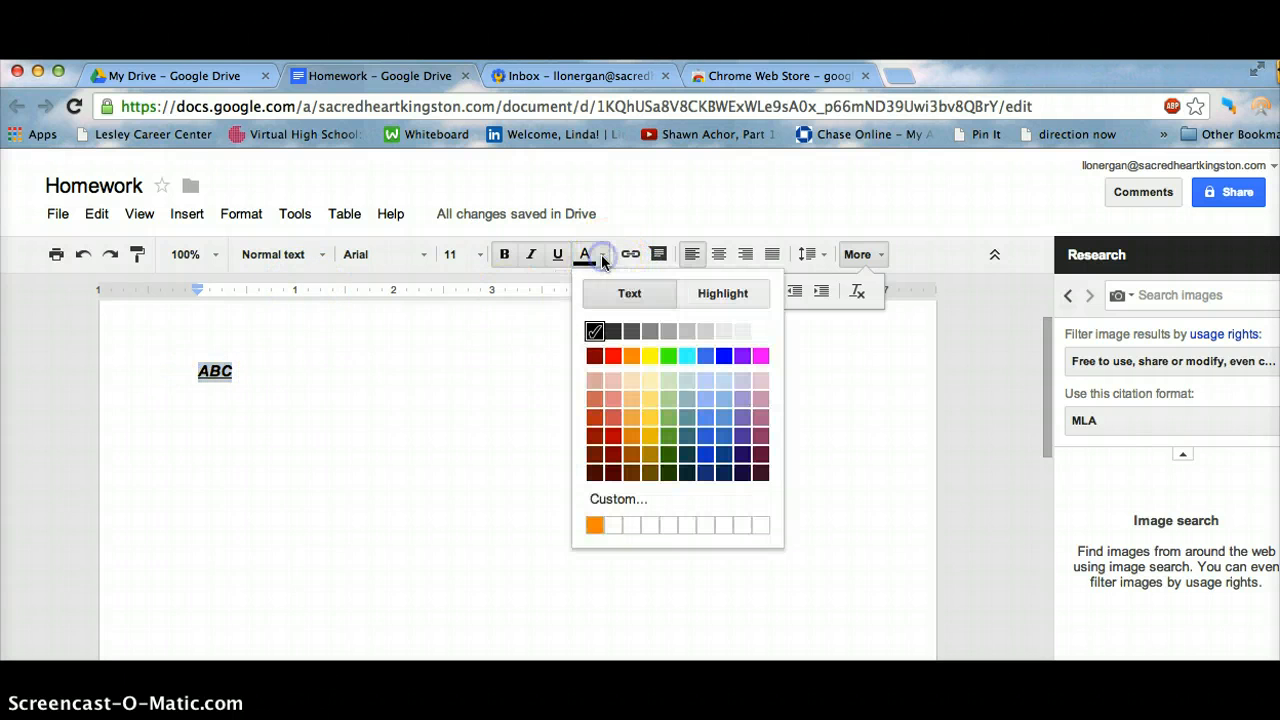
click(631, 356)
click(497, 443)
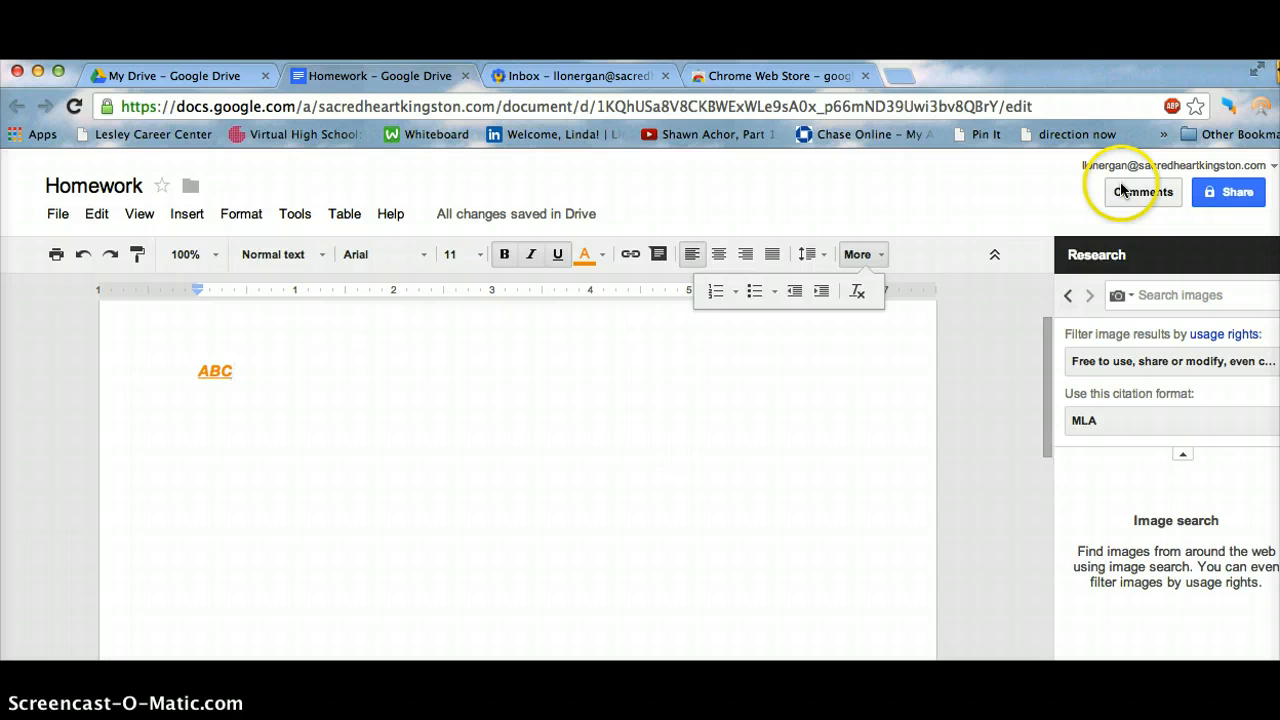
Move the browser window to bring its cut-off edge into view, and open the document's comments
click(1061, 76)
drag(1061, 79, 1006, 90)
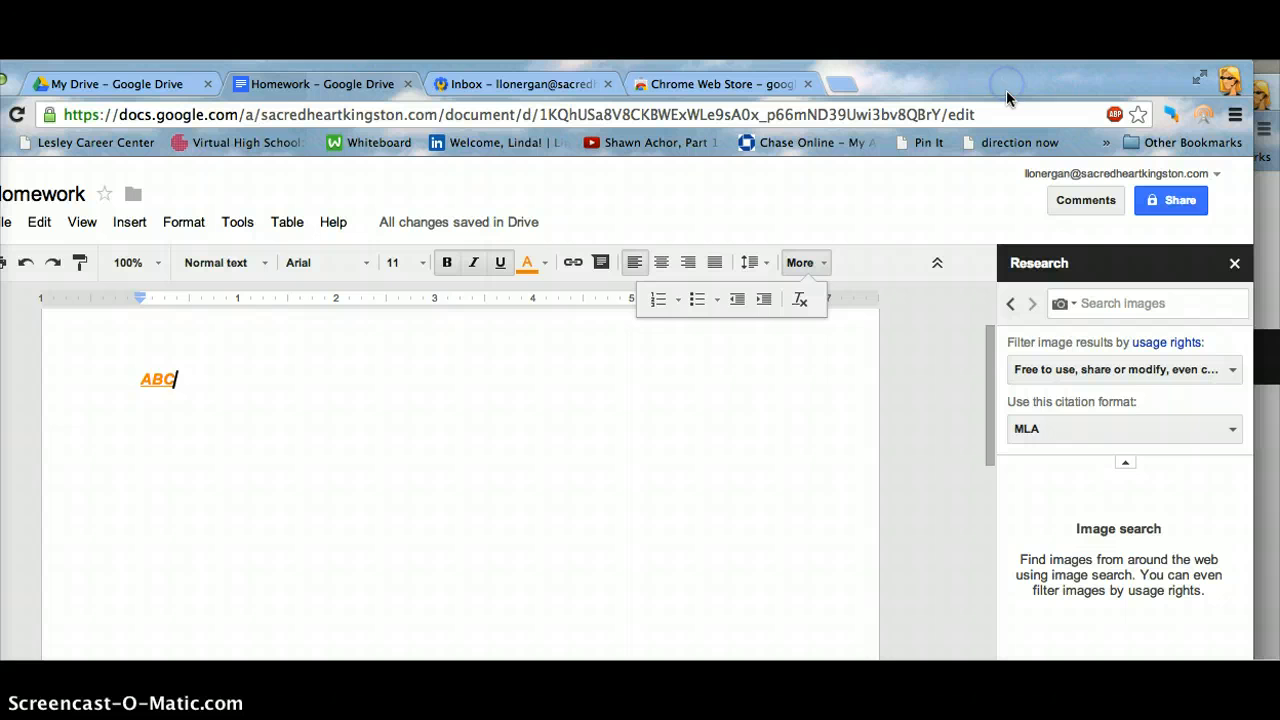
click(1066, 203)
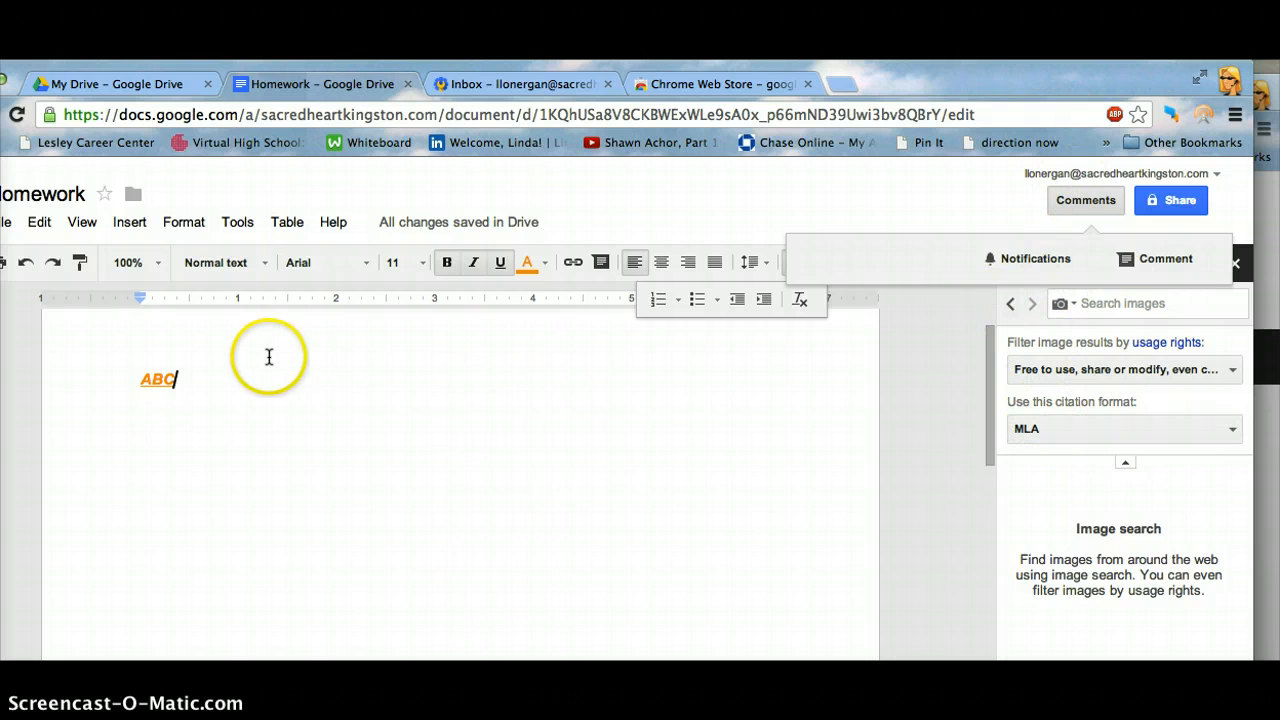
Select the text "ABC", try to start a comment on it, and close the Research tool
drag(195, 383, 137, 376)
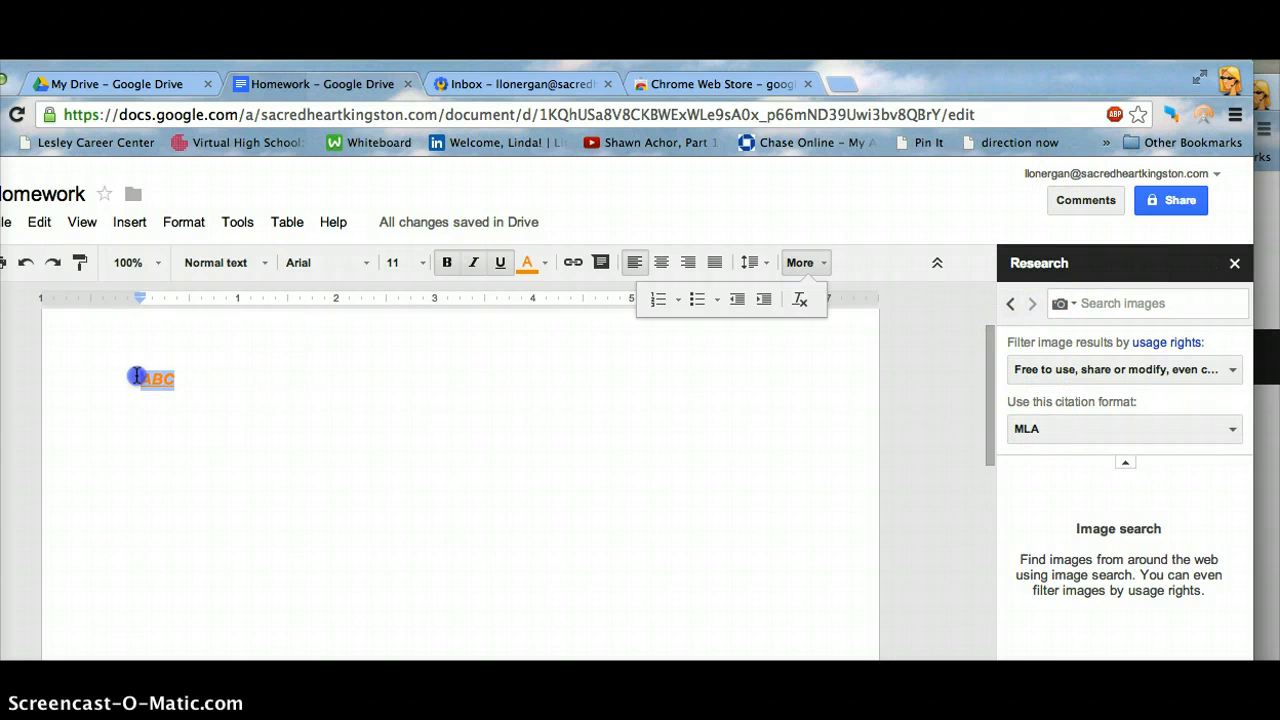
click(1058, 203)
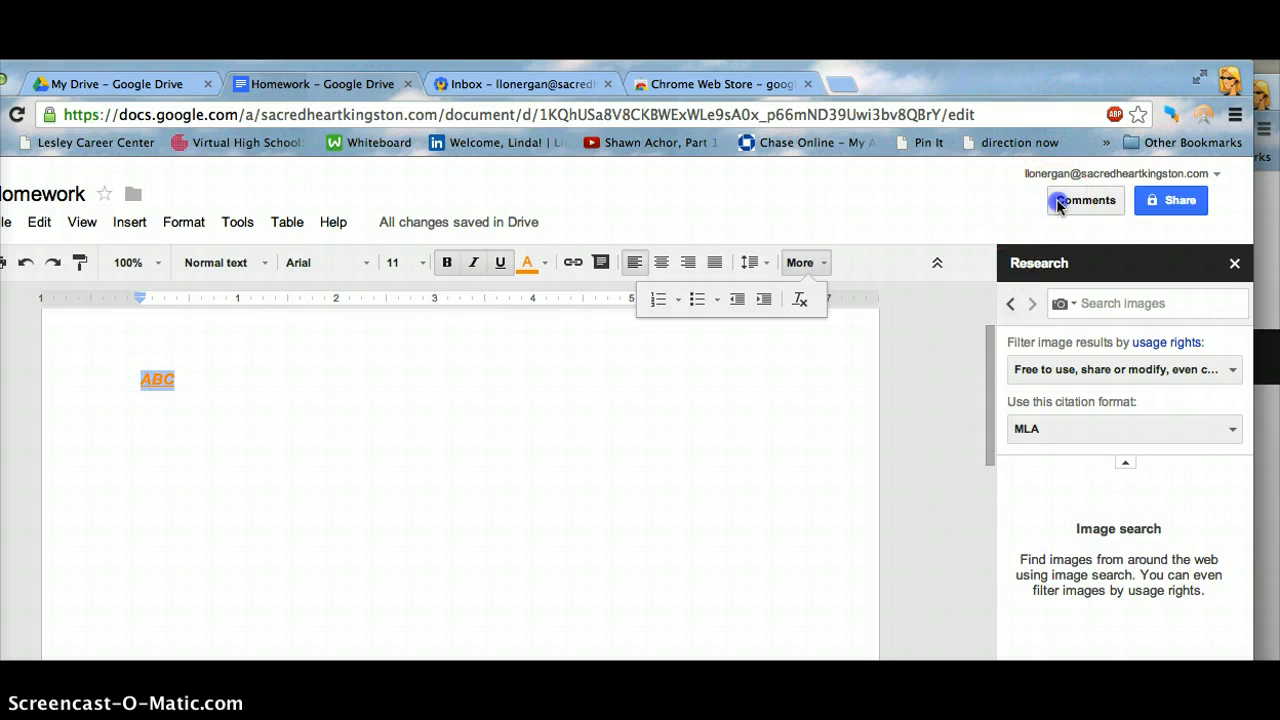
click(1138, 260)
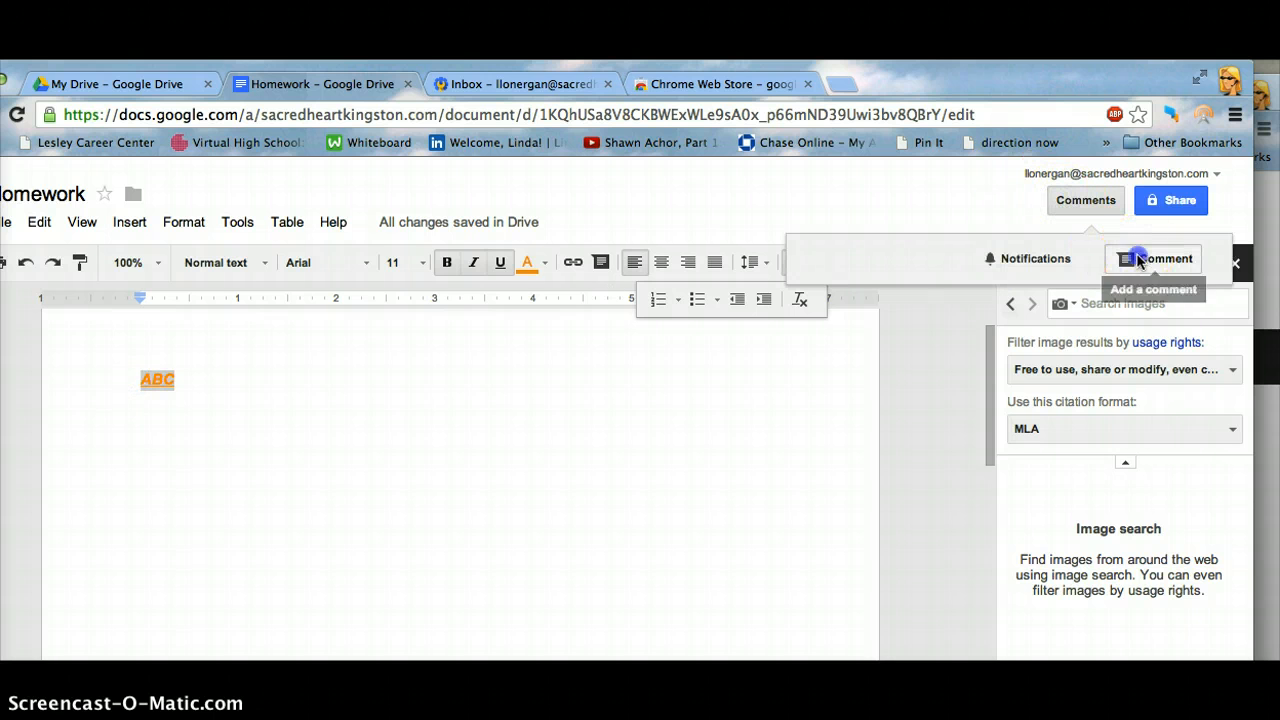
click(1232, 265)
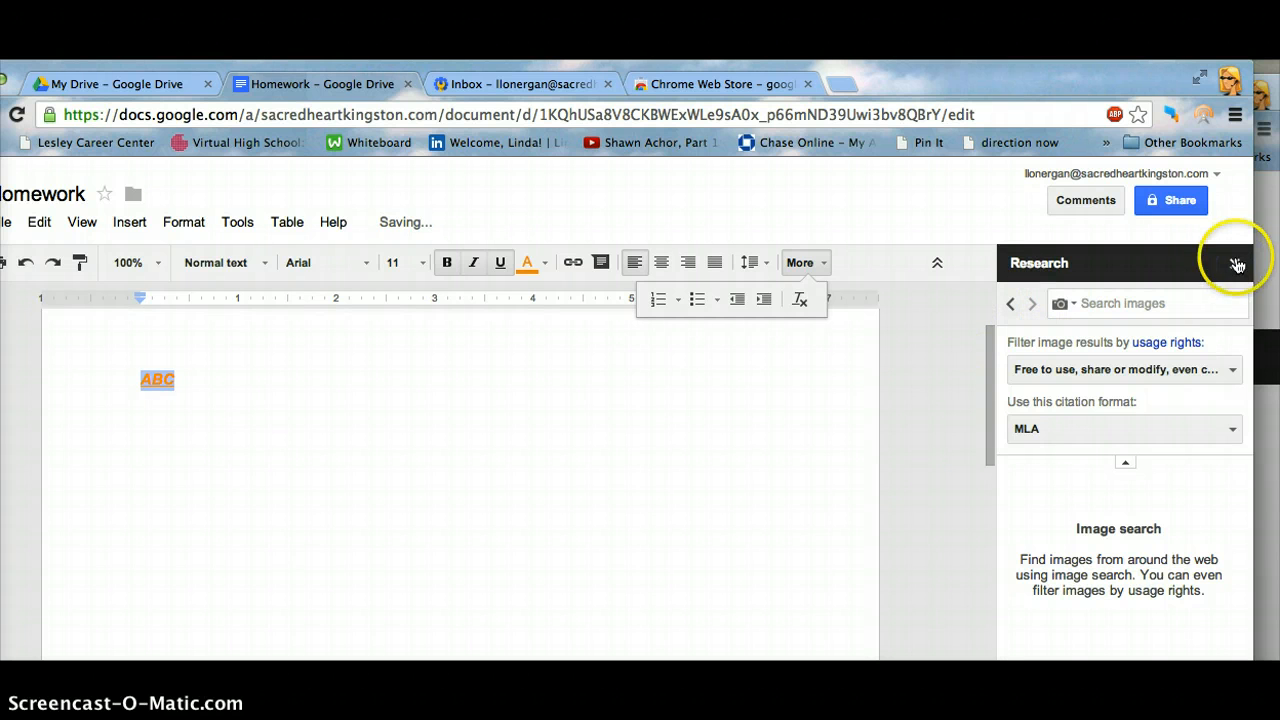
click(1237, 265)
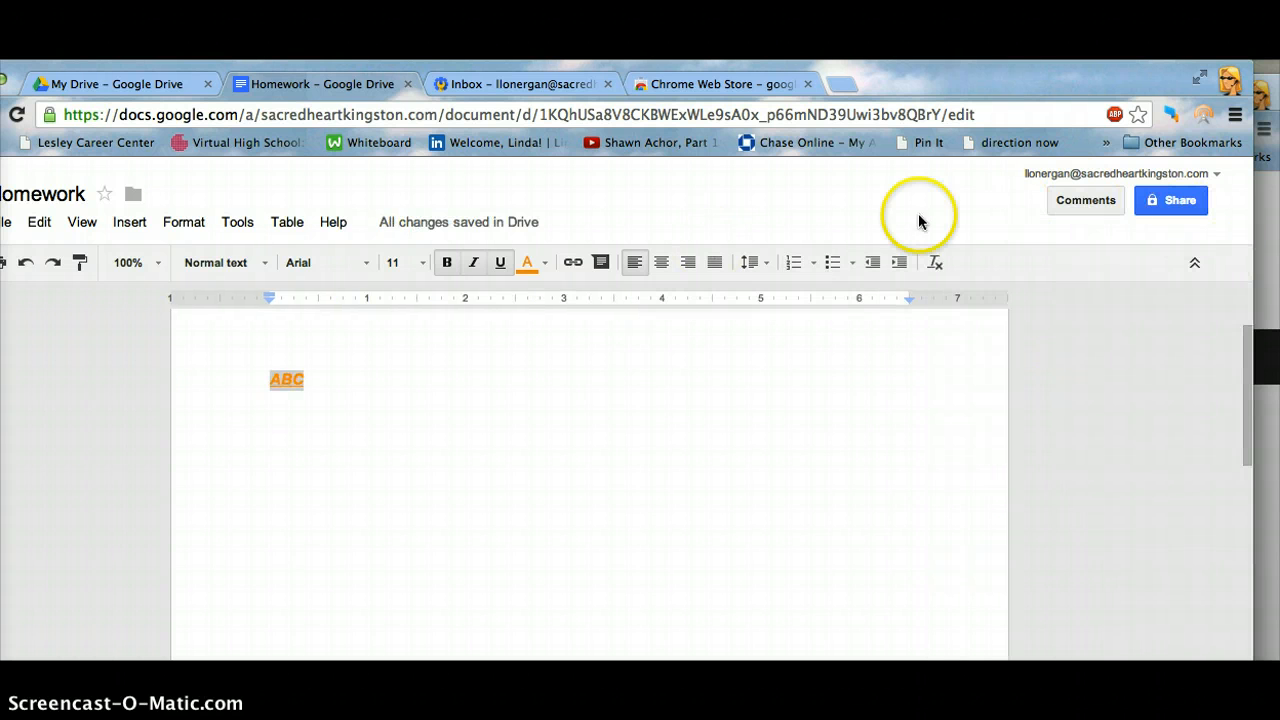
click(1082, 205)
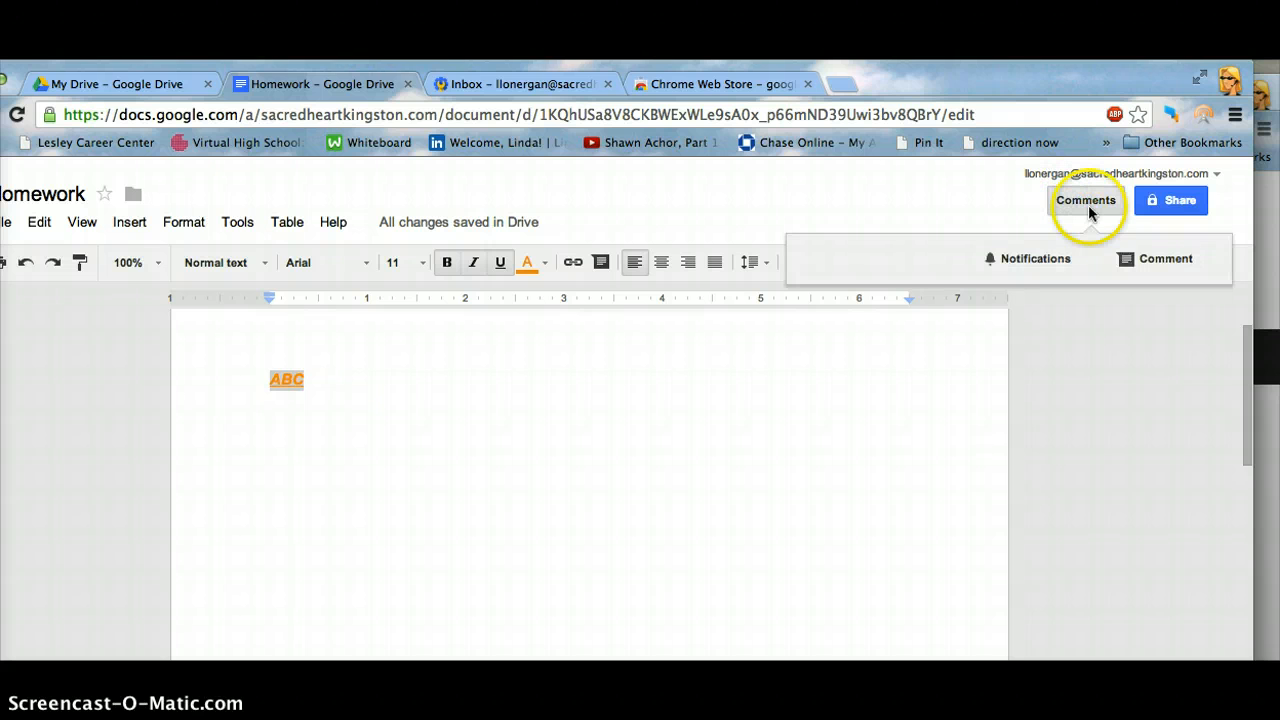
click(1122, 261)
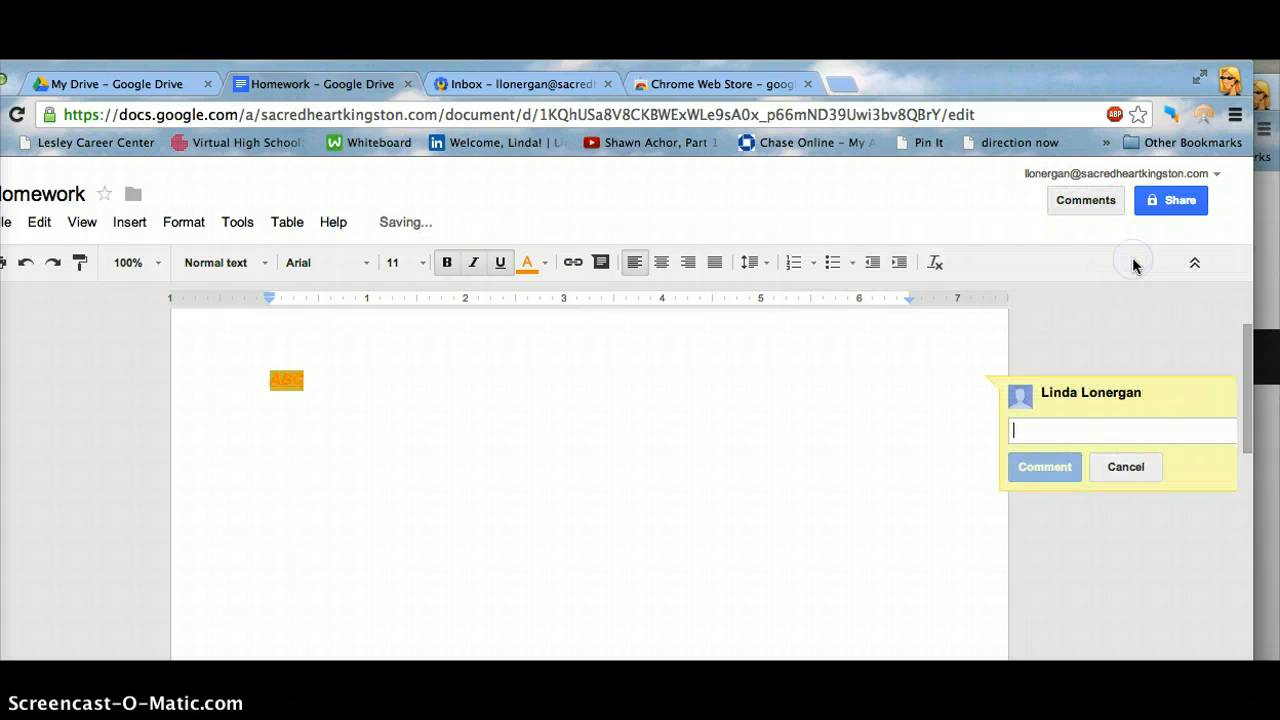
click(1073, 416)
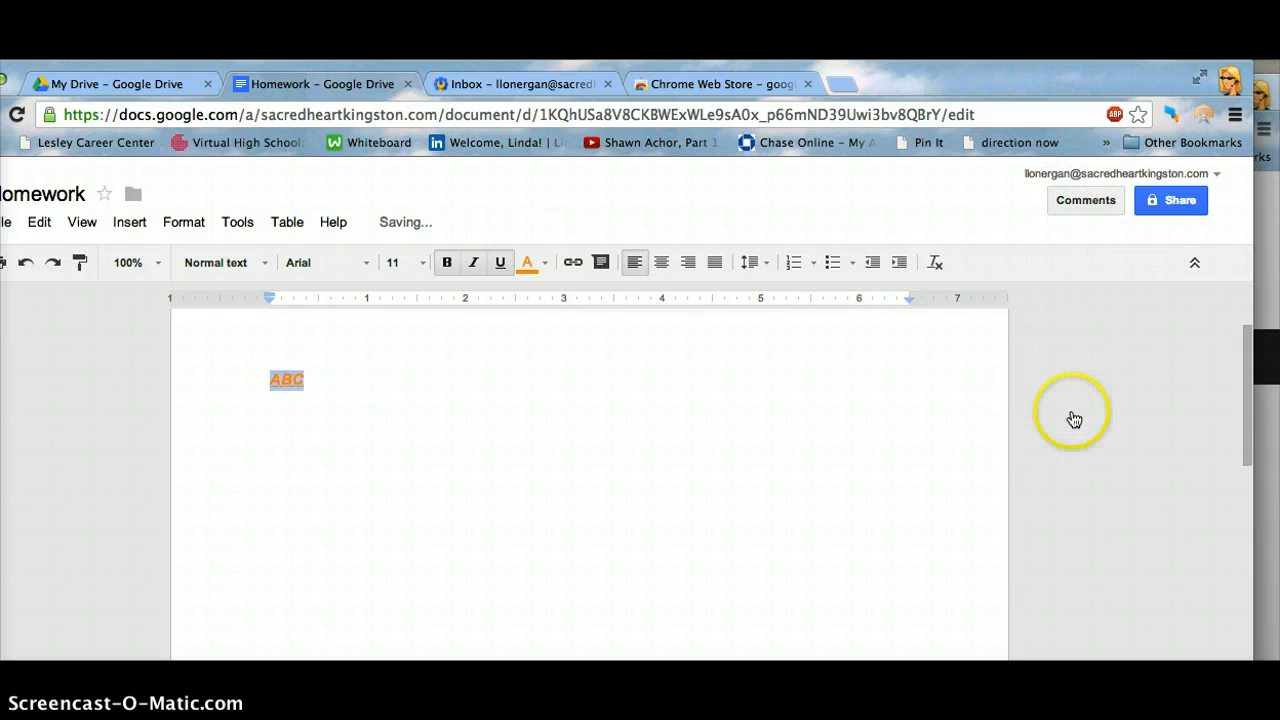
Add the comment "Why ABC?" to the selected text "ABC"
click(1108, 202)
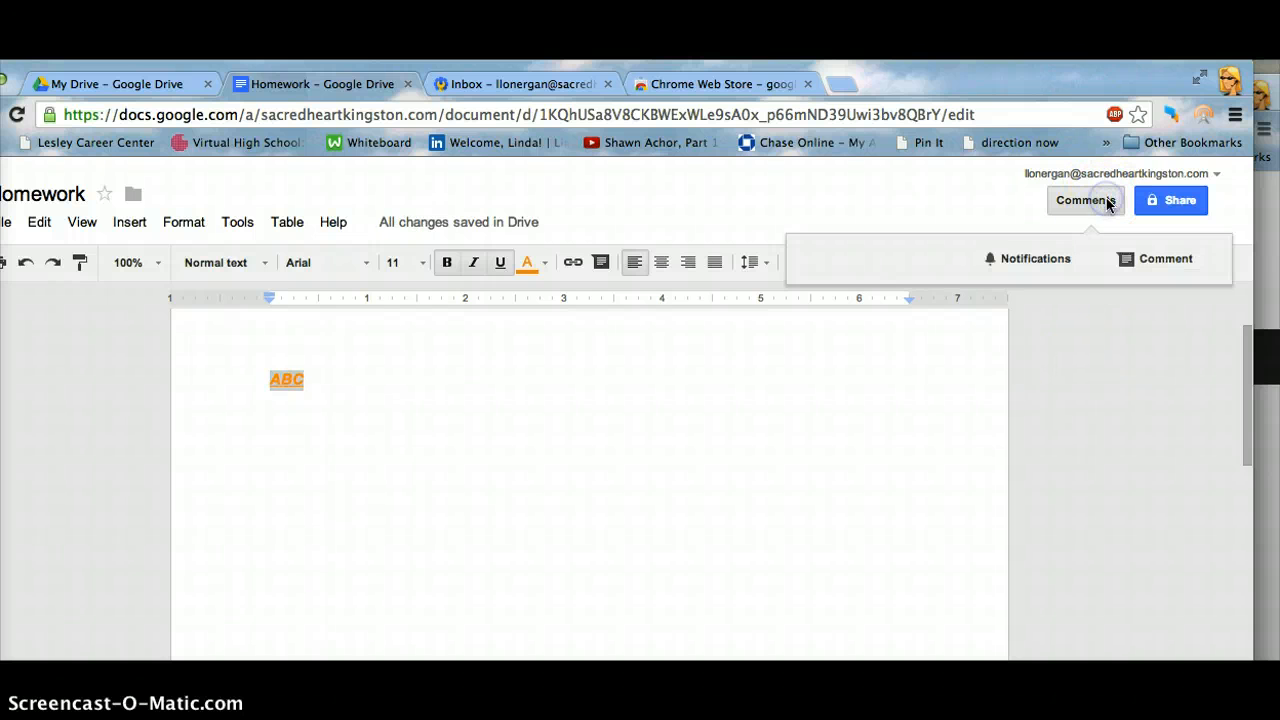
click(1153, 260)
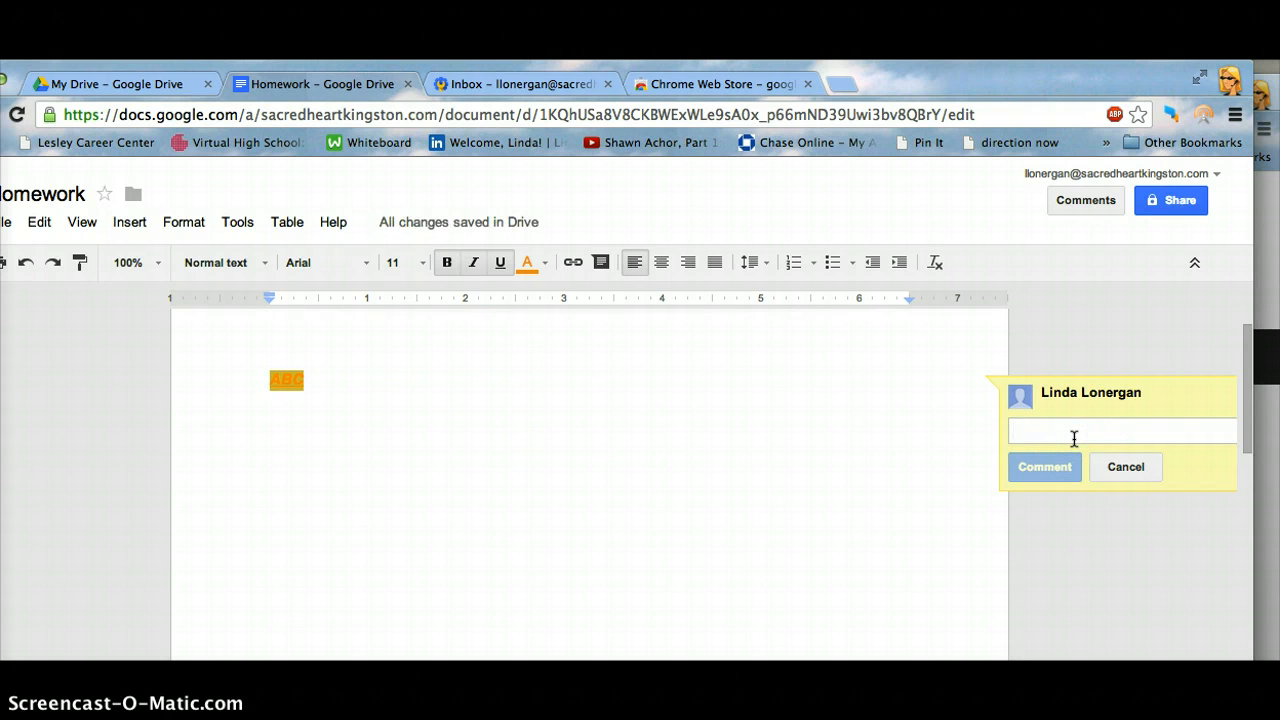
text(W)
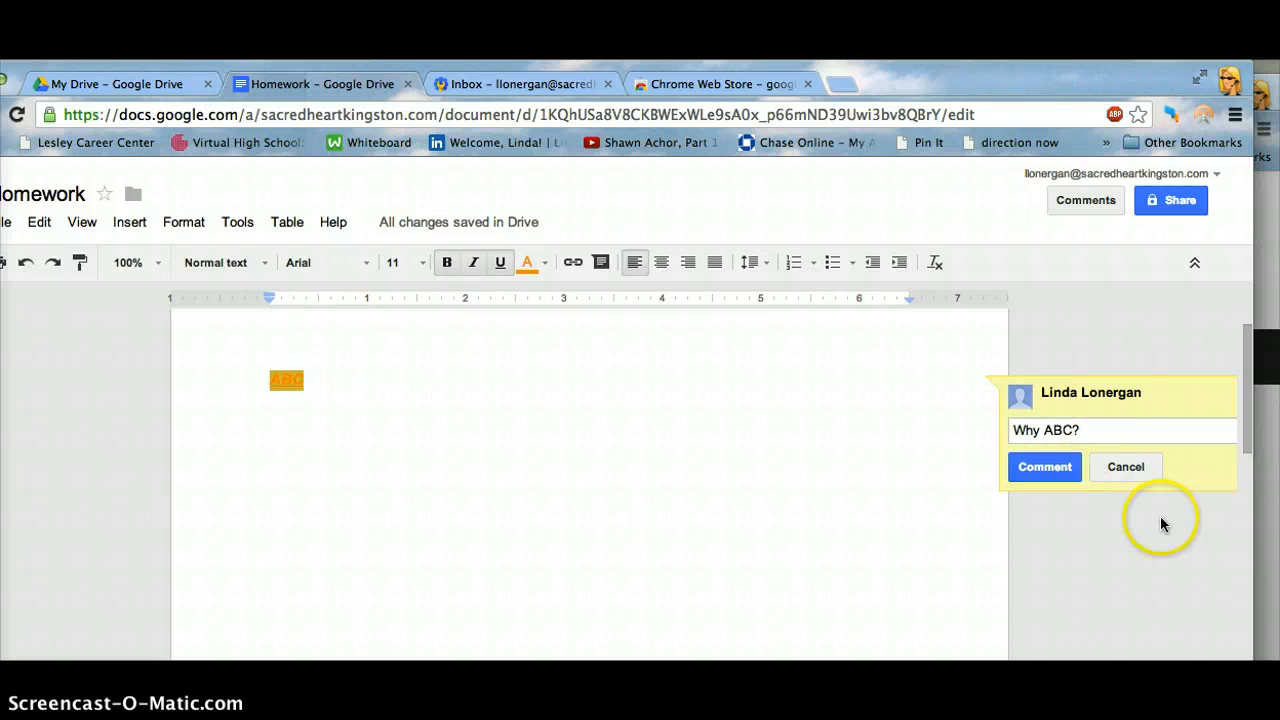
click(1045, 466)
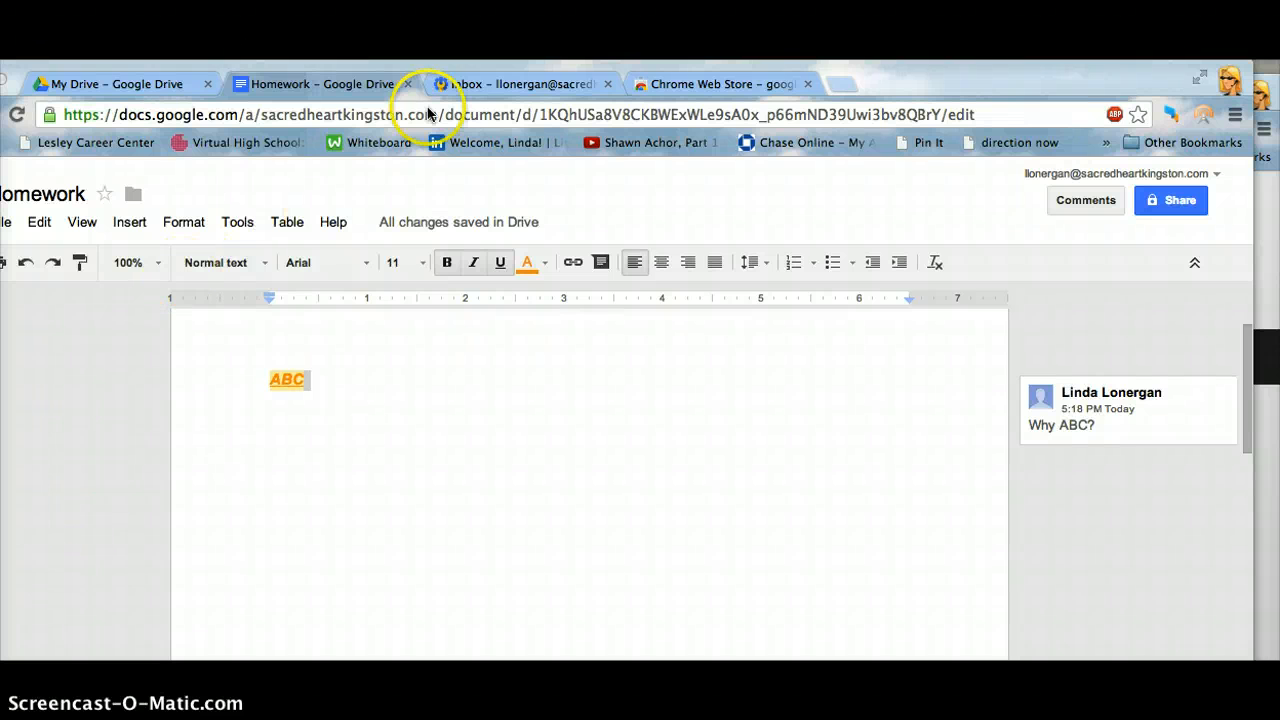
Bring the window's cut-off edge into view and set the document's sharing visibility to Anyone with the link, saving the change
drag(420, 57, 434, 65)
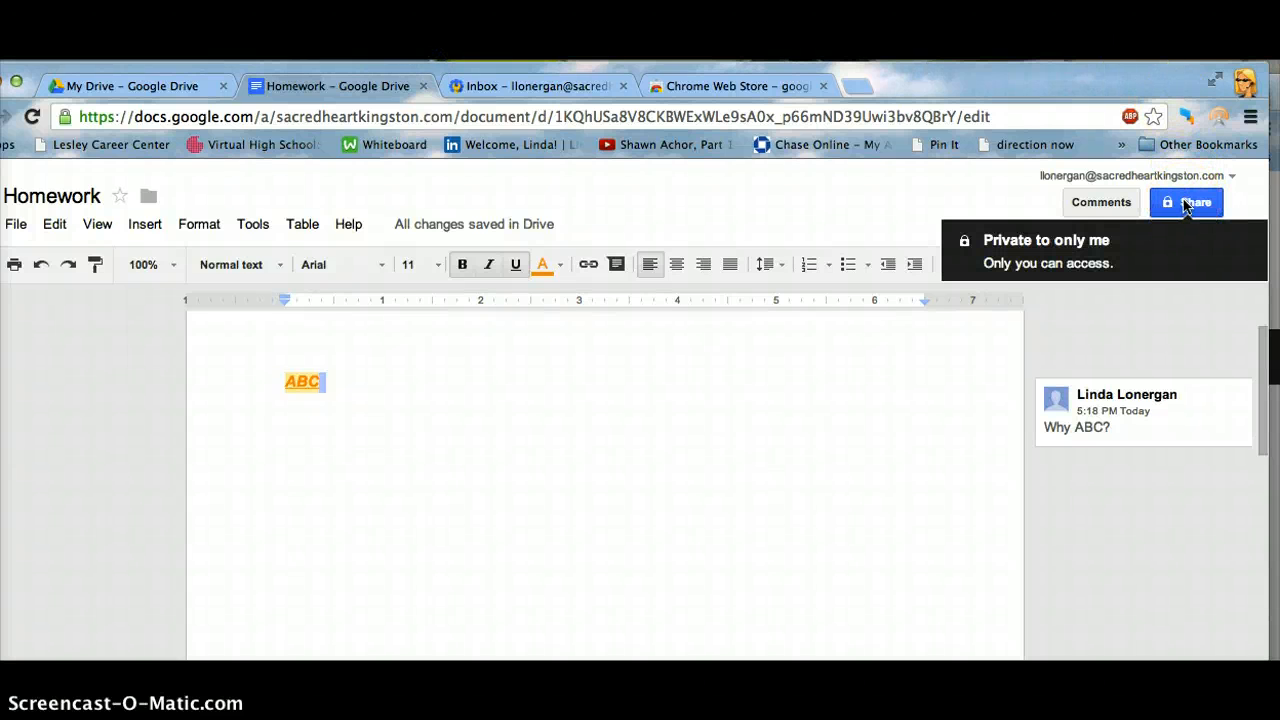
click(1185, 204)
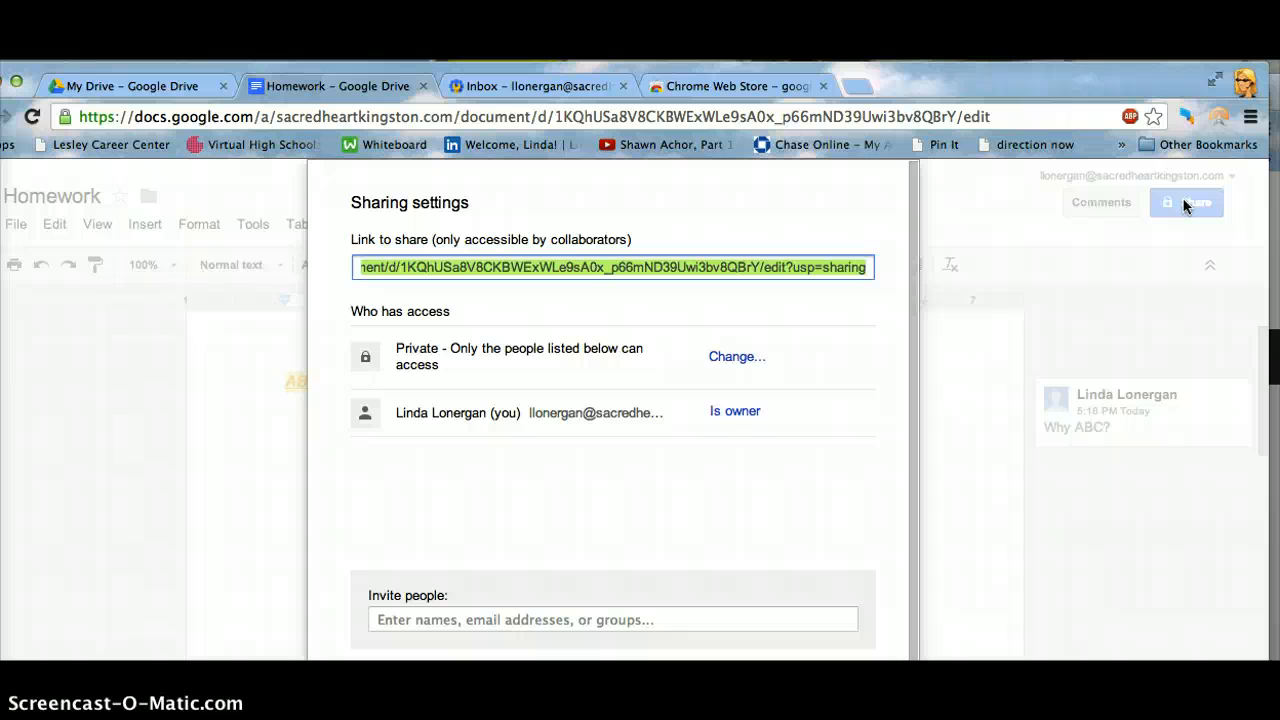
click(740, 357)
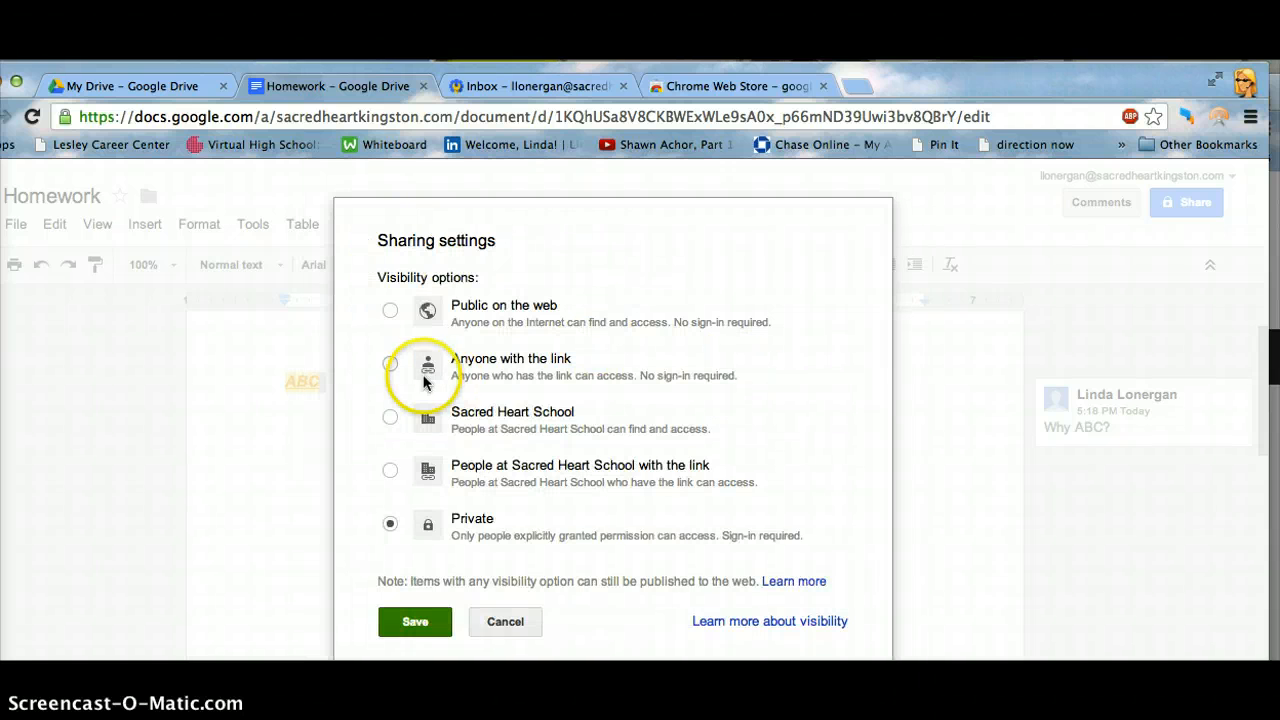
click(390, 364)
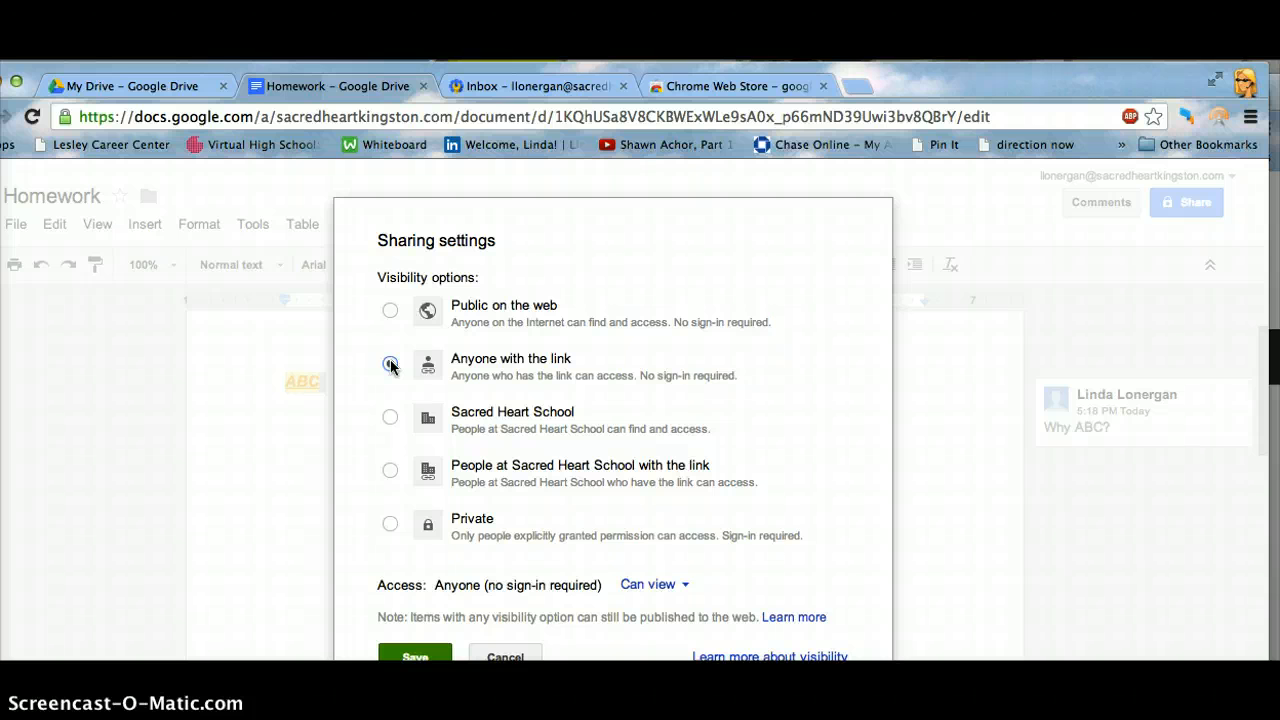
click(422, 652)
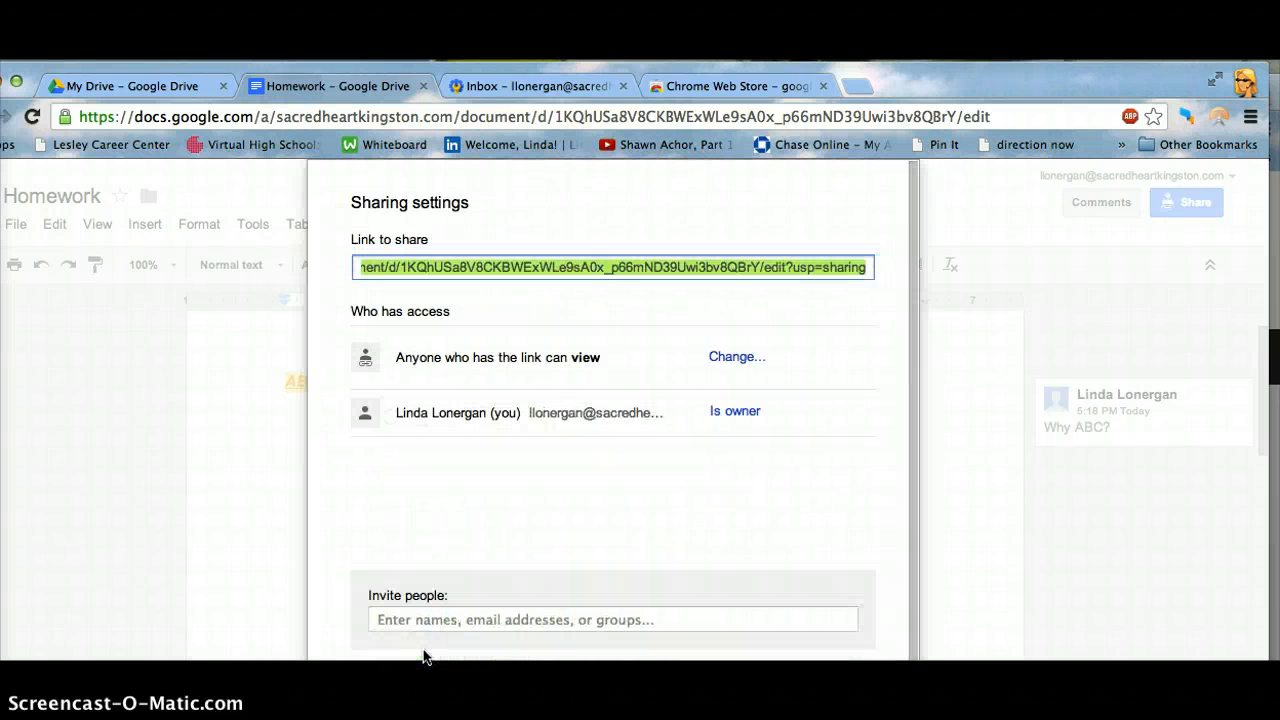
Start an invitation to the document by looking up "blo", and set the invitees' permission to Can view
click(458, 613)
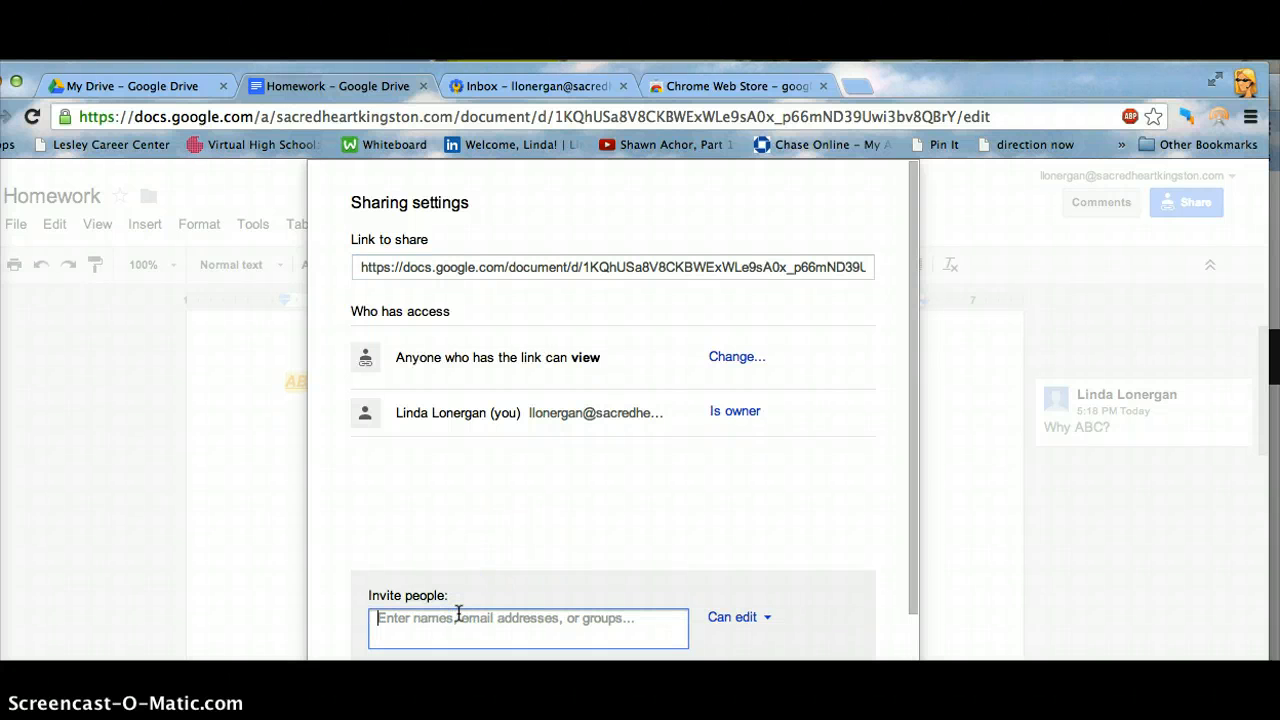
text(blo)
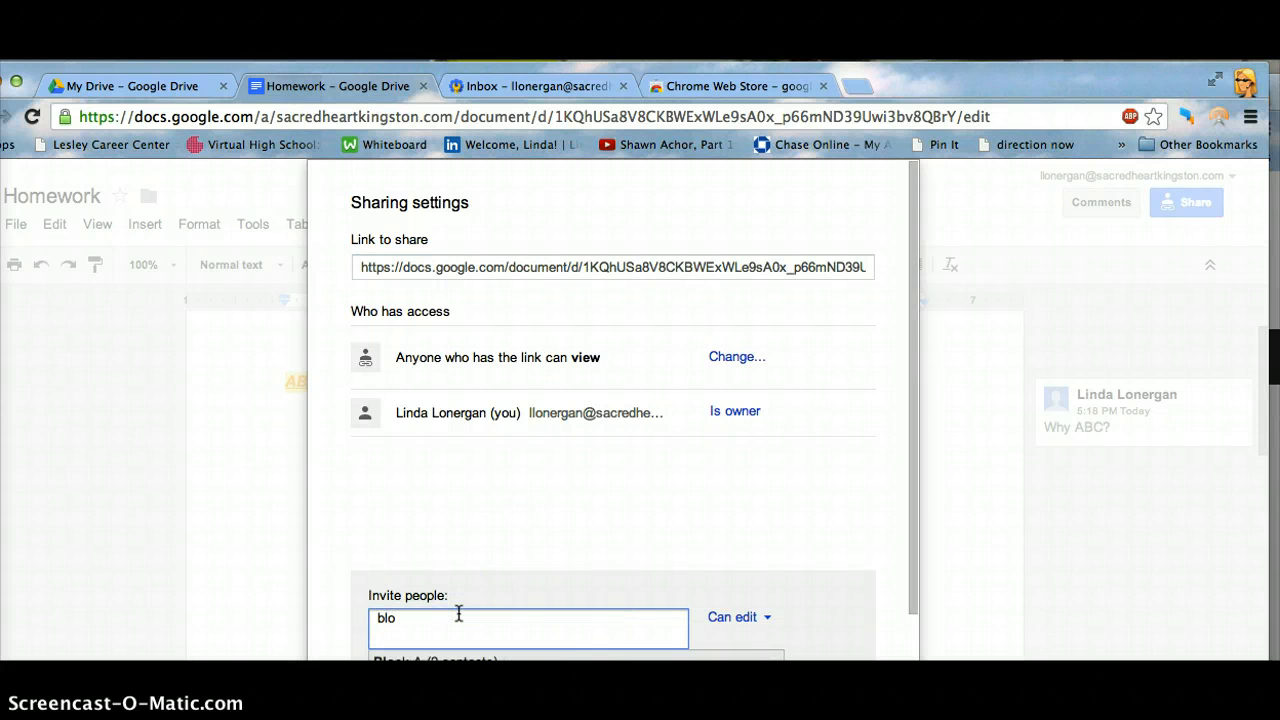
drag(911, 509, 908, 537)
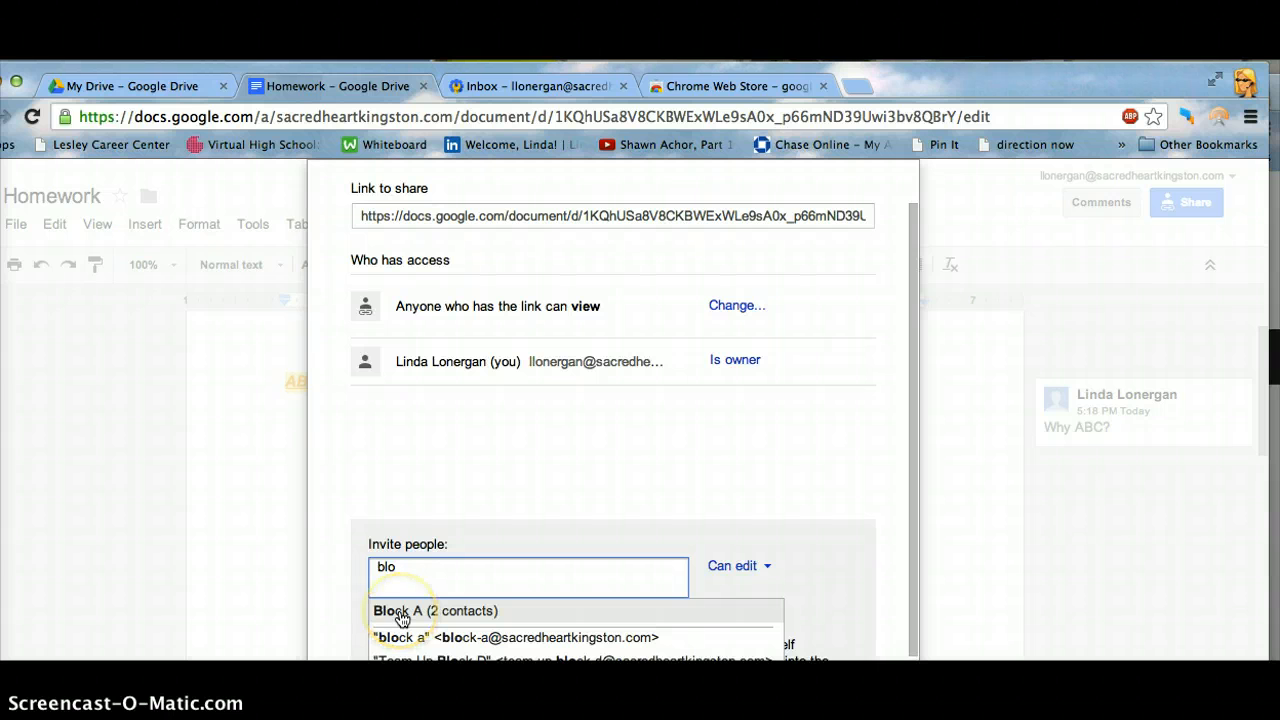
click(770, 567)
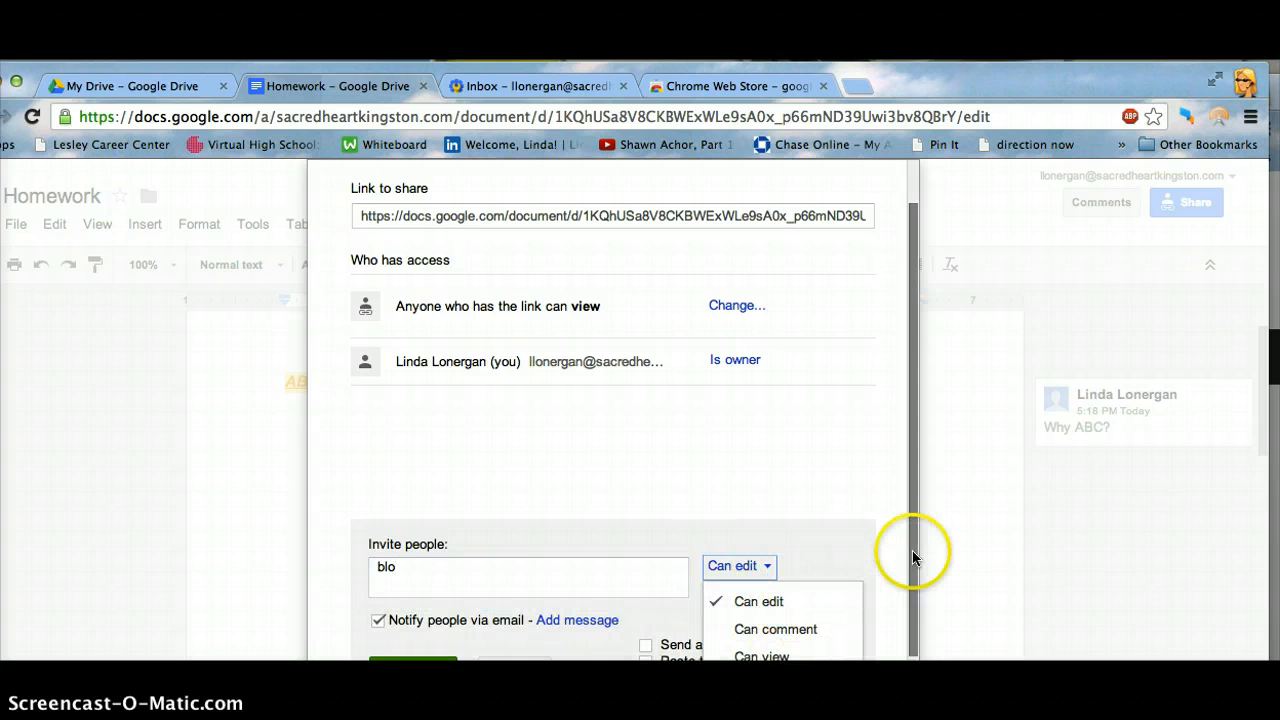
drag(912, 550, 912, 590)
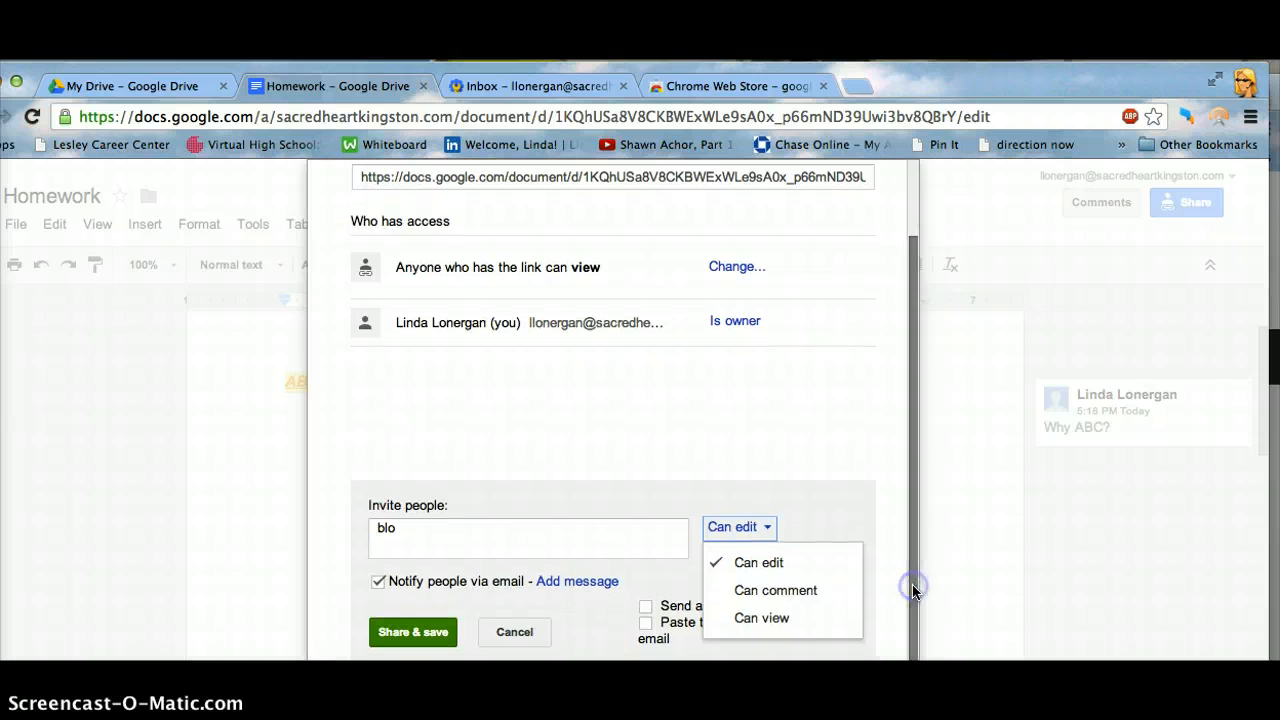
click(773, 618)
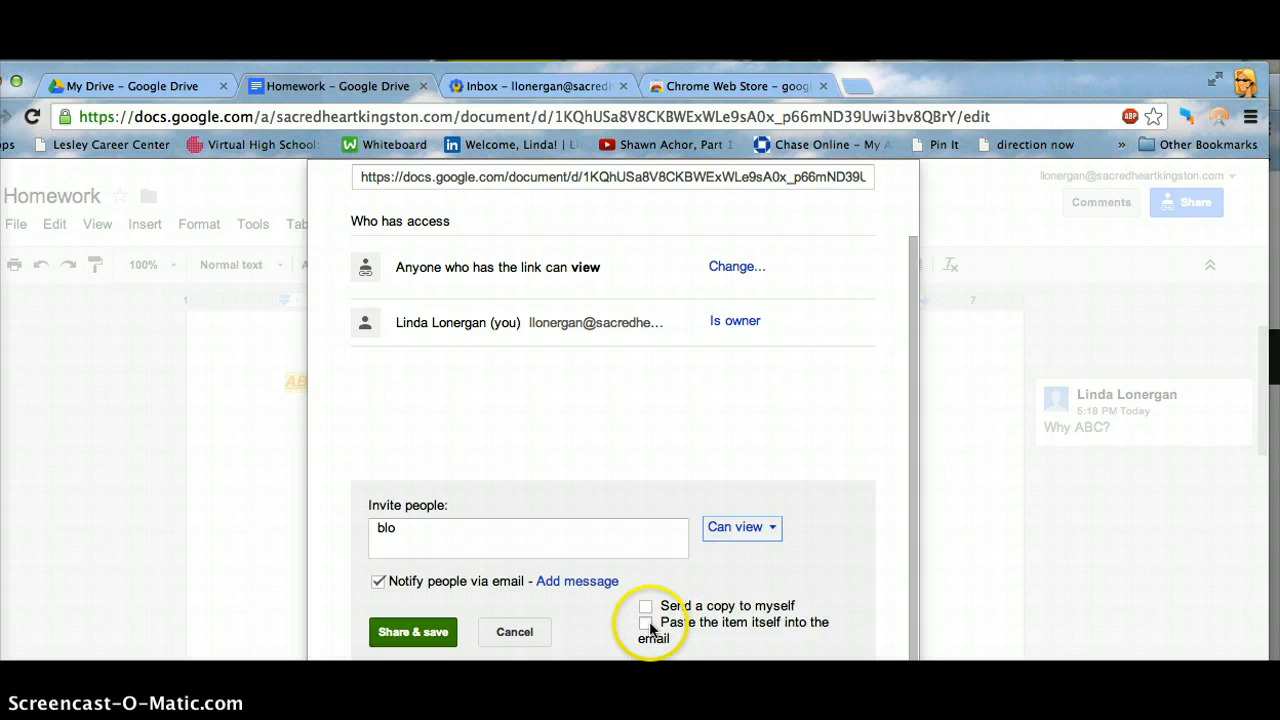
Clear the invitee entry, look up "blo" again, and add the contact group Block A as invitees
click(405, 531)
text(blo)
key(BackSpace)
key(BackSpace)
key(BackSpace)
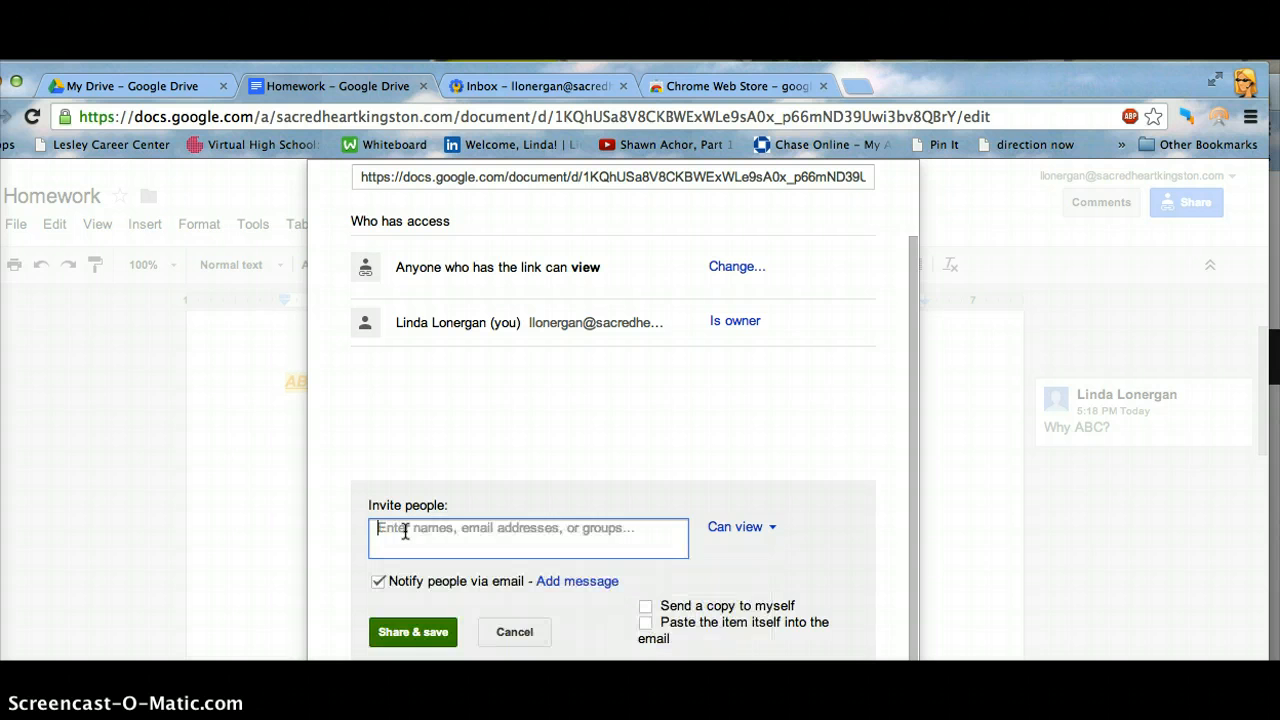
text(blo)
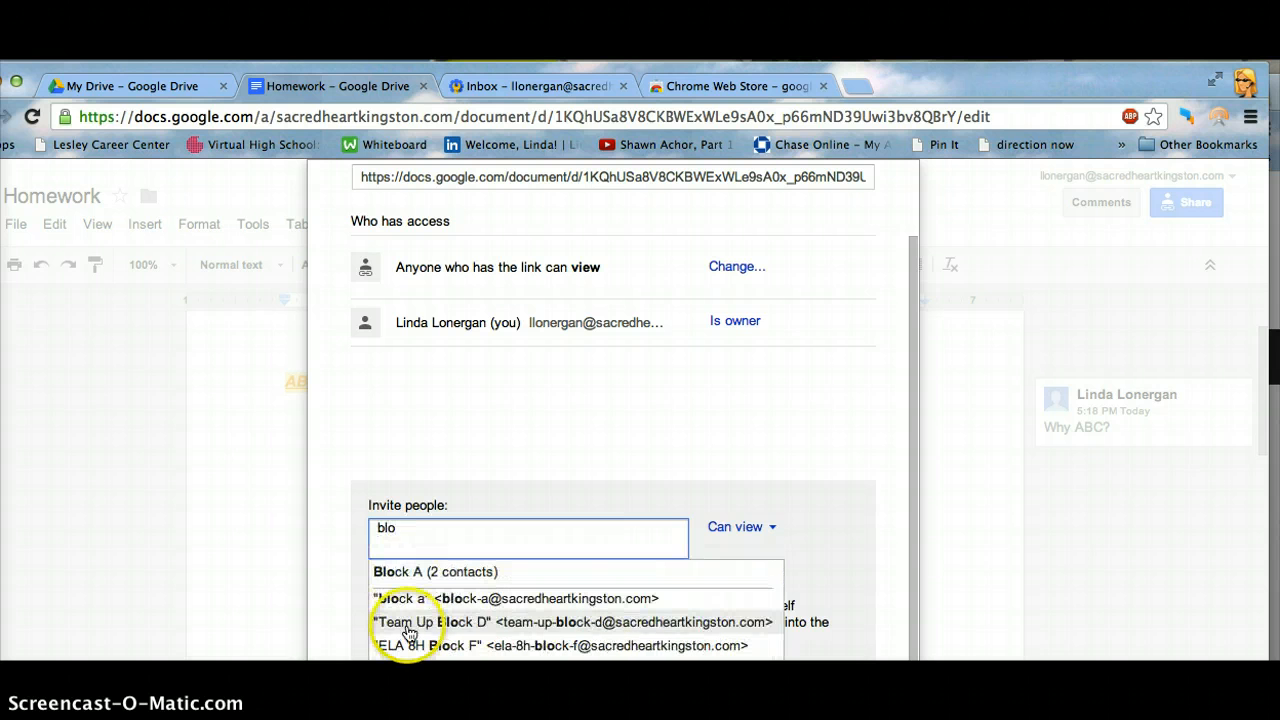
click(432, 574)
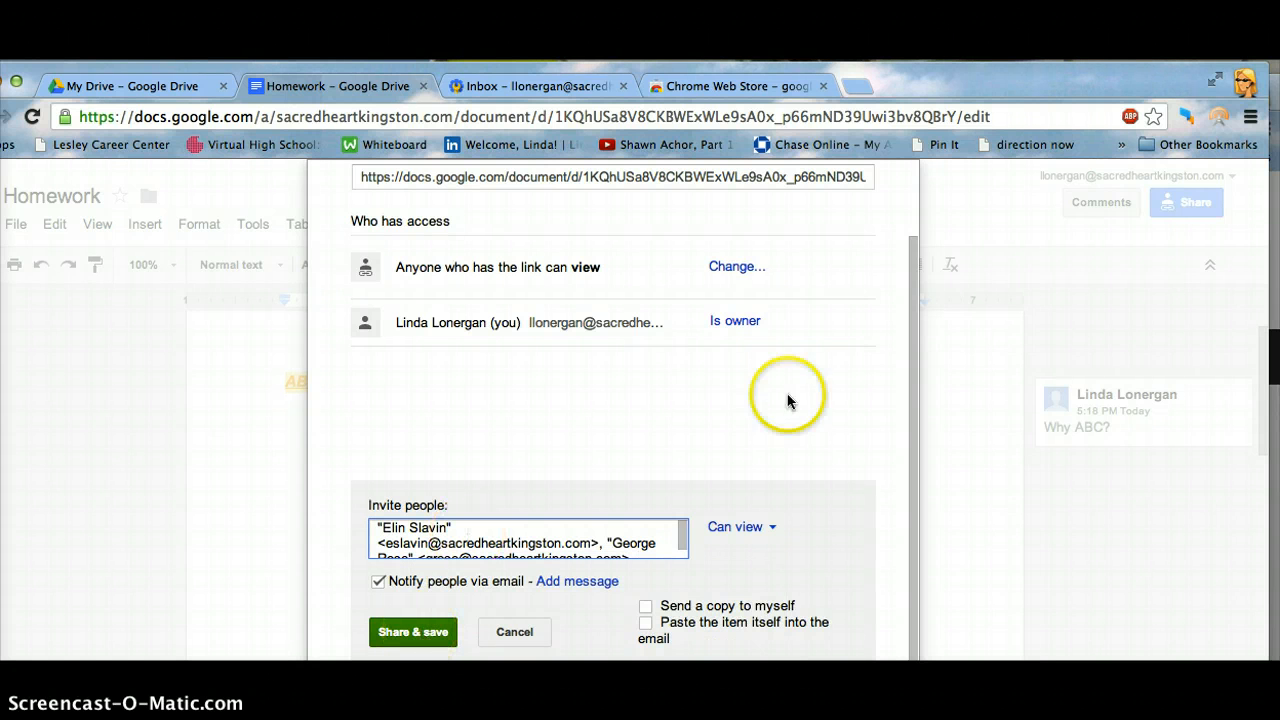
Cancel the invitation without sending it, and close the document's sharing settings
mouse_move(912, 372)
mouse_down()
mouse_move(903, 434)
mouse_move(901, 293)
mouse_move(895, 415)
mouse_move(883, 297)
mouse_move(889, 434)
mouse_up()
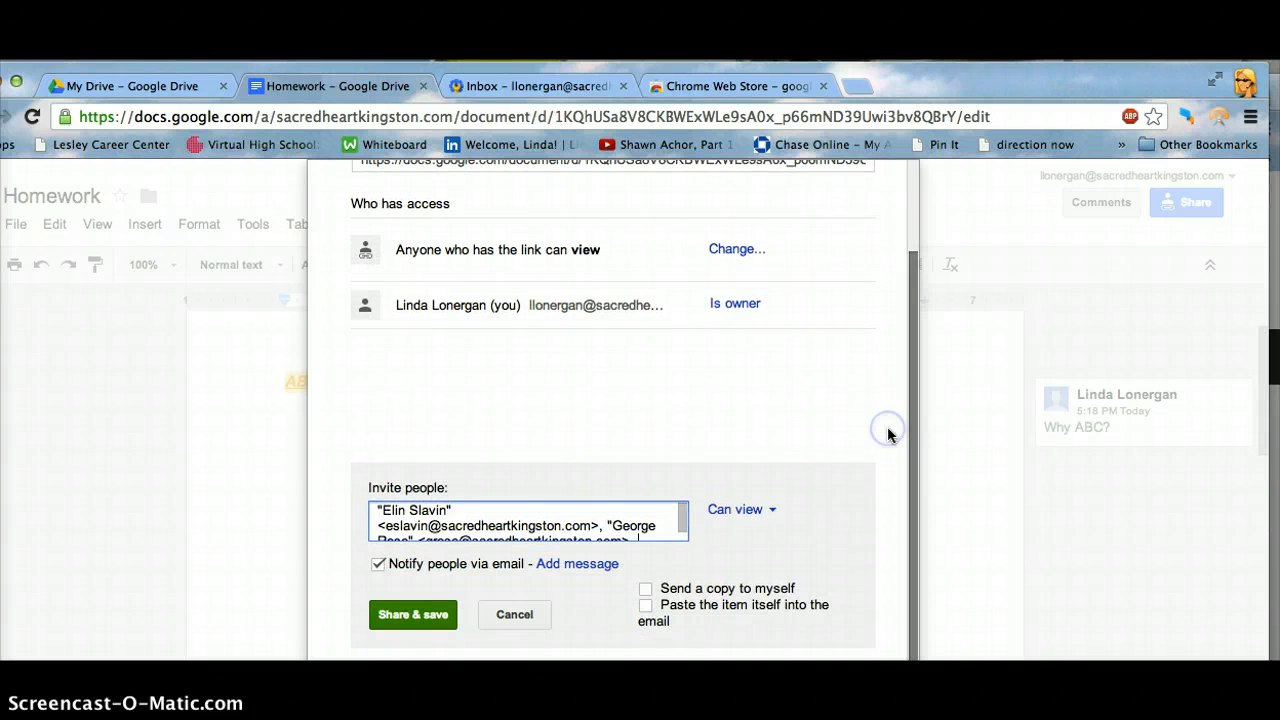
click(511, 615)
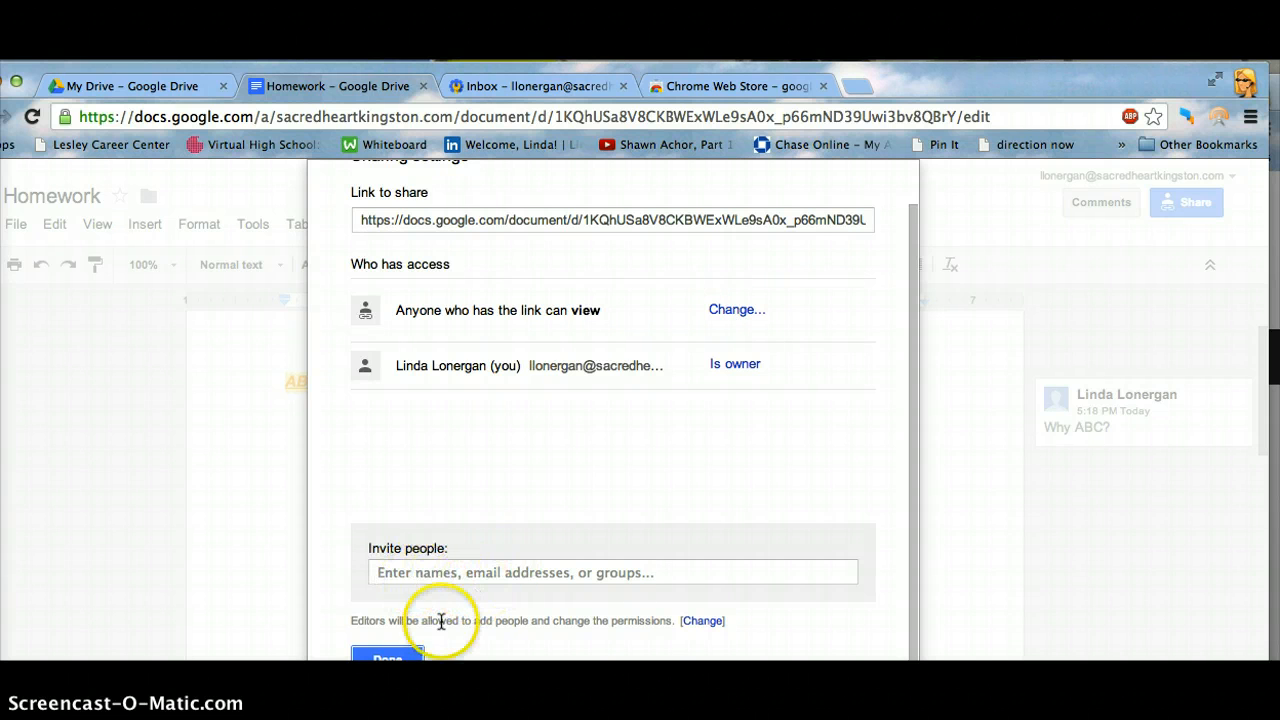
click(385, 655)
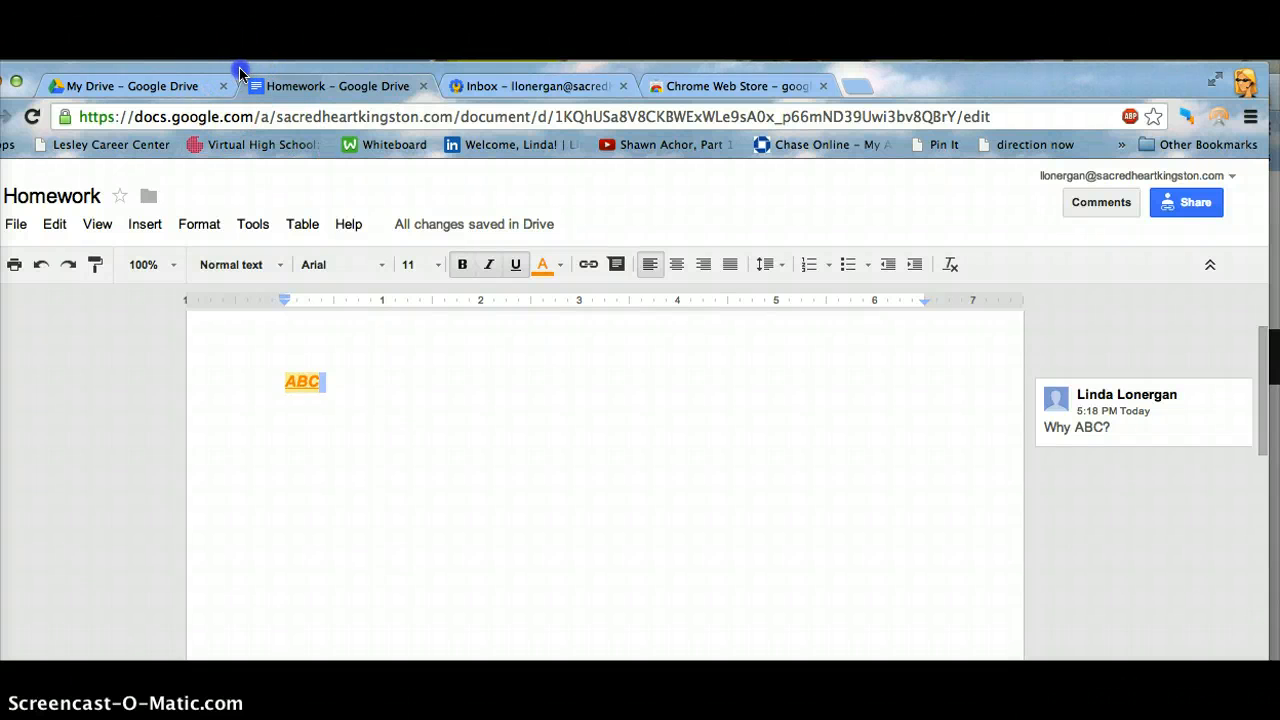
Bring the window's other edge into view, return from the document to My Drive, and open the folder Everything Google
drag(234, 80, 310, 80)
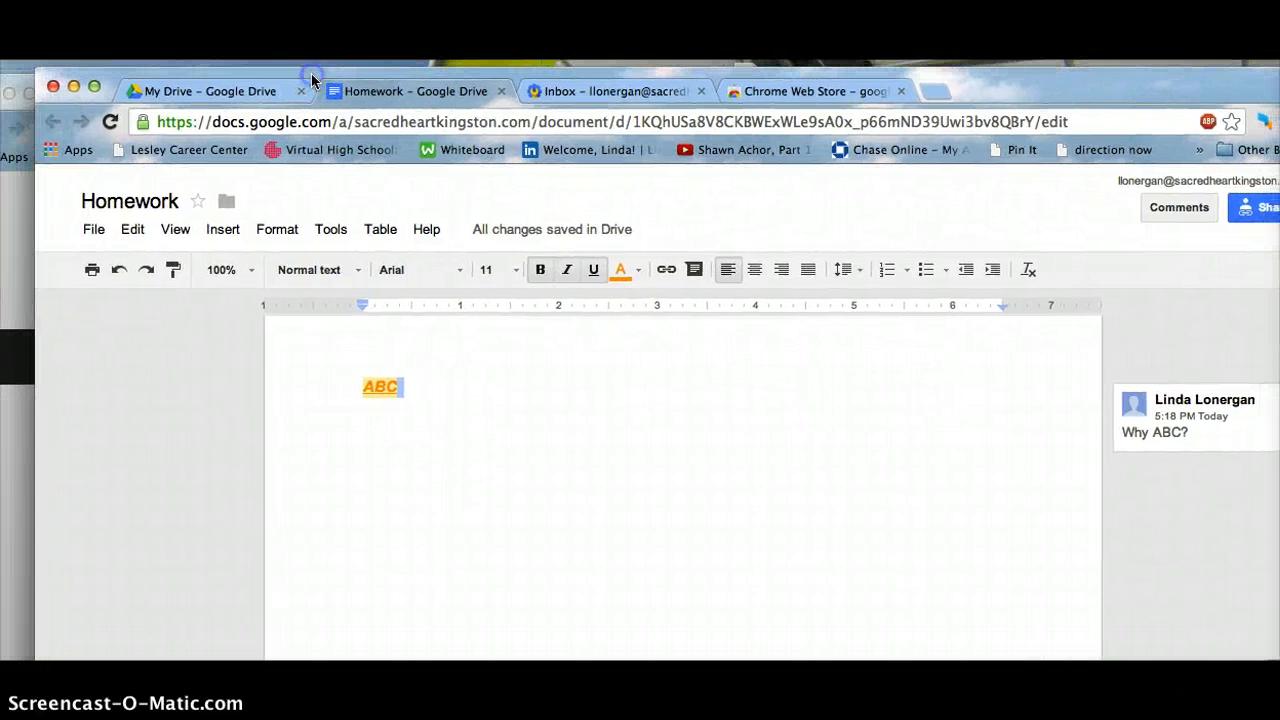
click(59, 204)
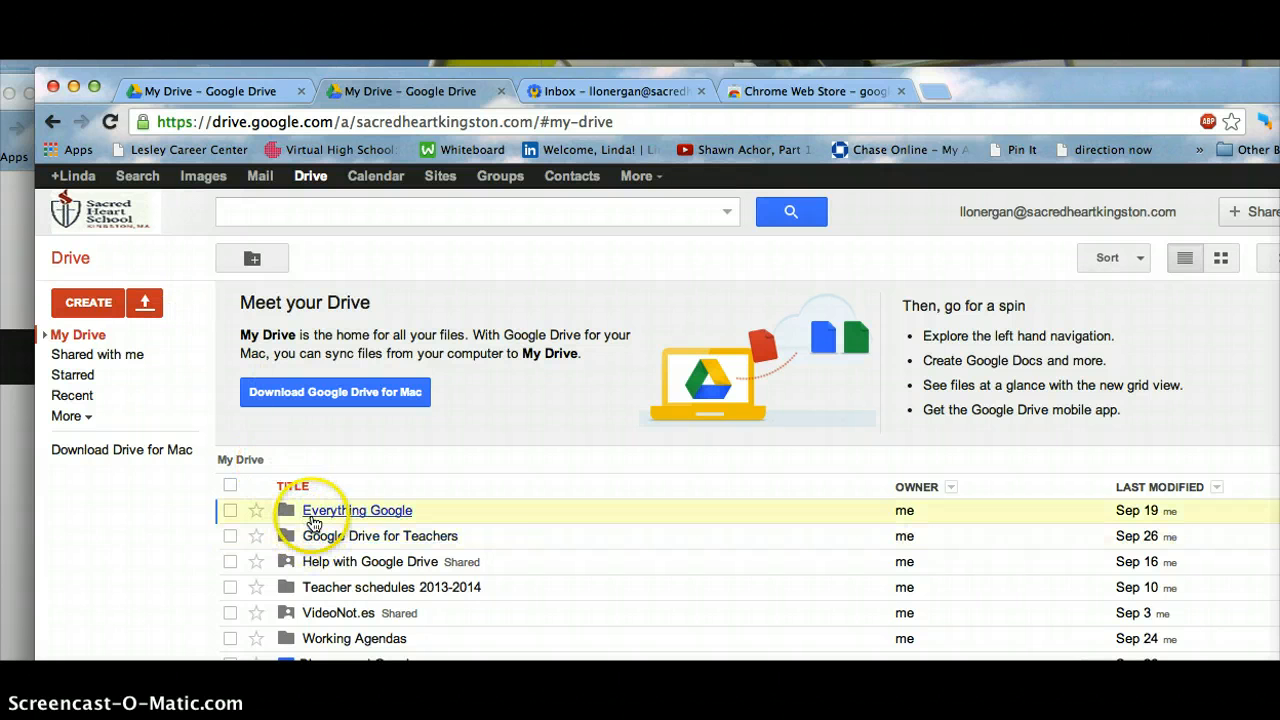
click(322, 513)
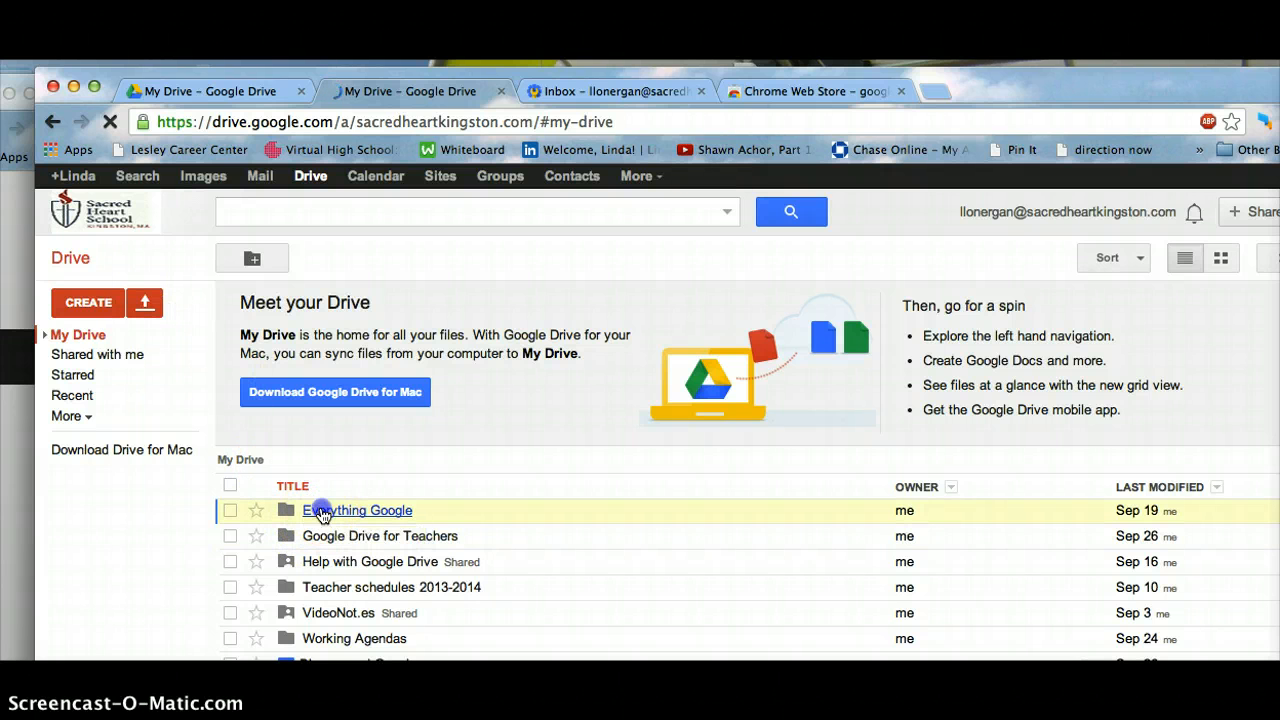